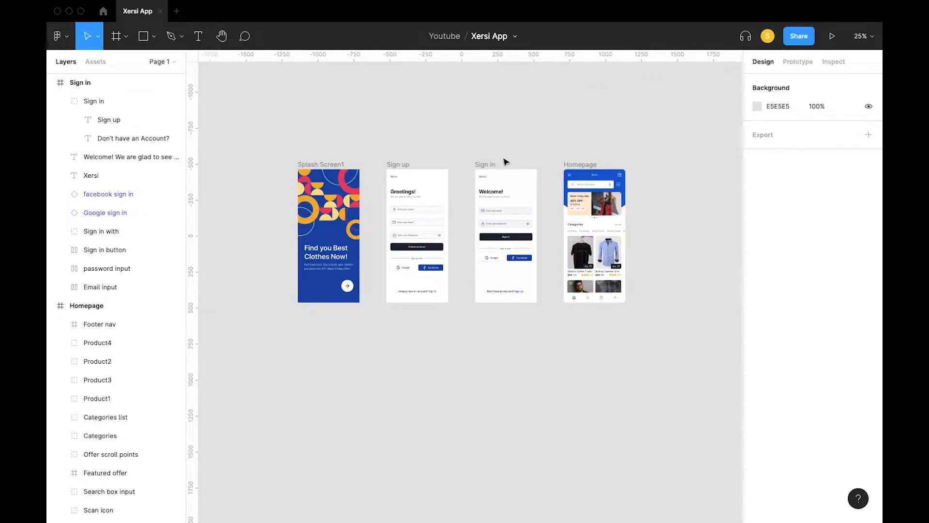
# Step: Look over the Figma frames: Splash Screen1's Assets, Frame 1 and arrow button, and Sign up's Create account button
pyautogui.scroll(5, 461, 248)
pyautogui.scroll(2, 461, 248)
pyautogui.hscroll(6, 461, 248)
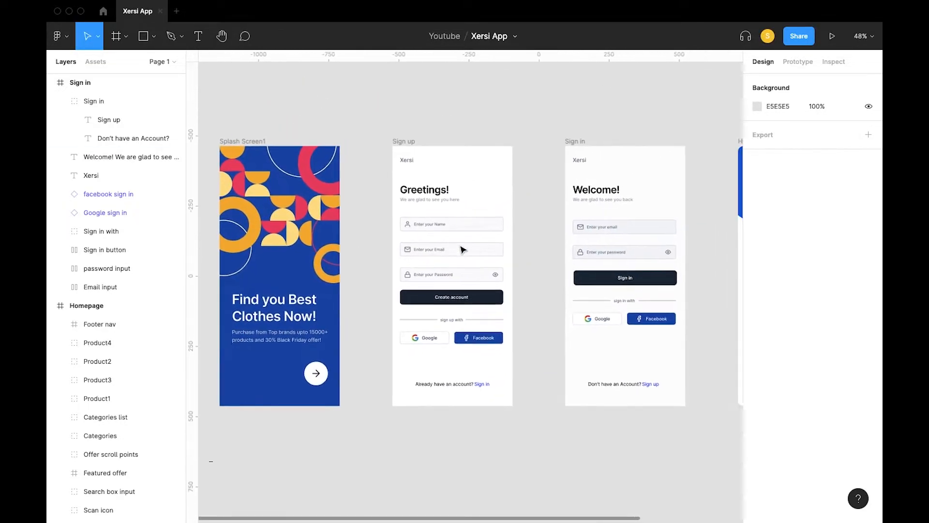
pyautogui.scroll(-1, 357, 275)
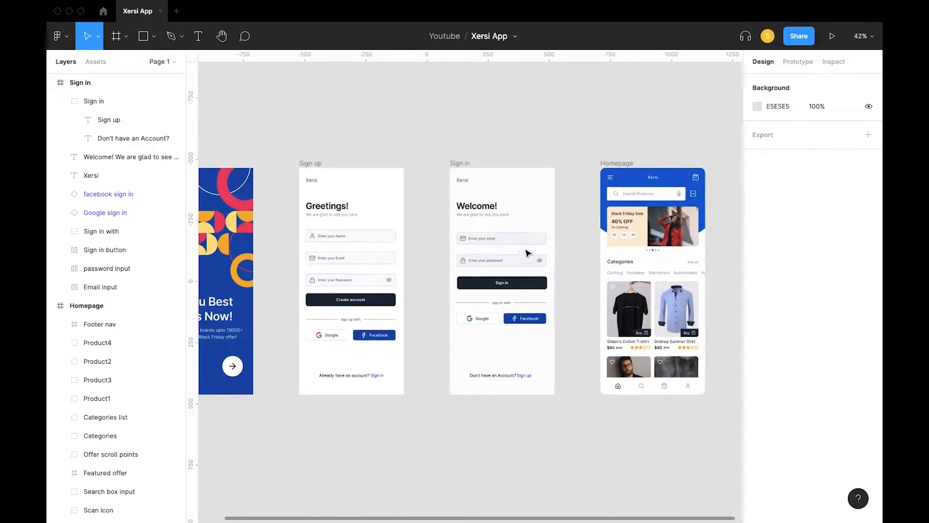
pyautogui.hscroll(-4, 530, 280)
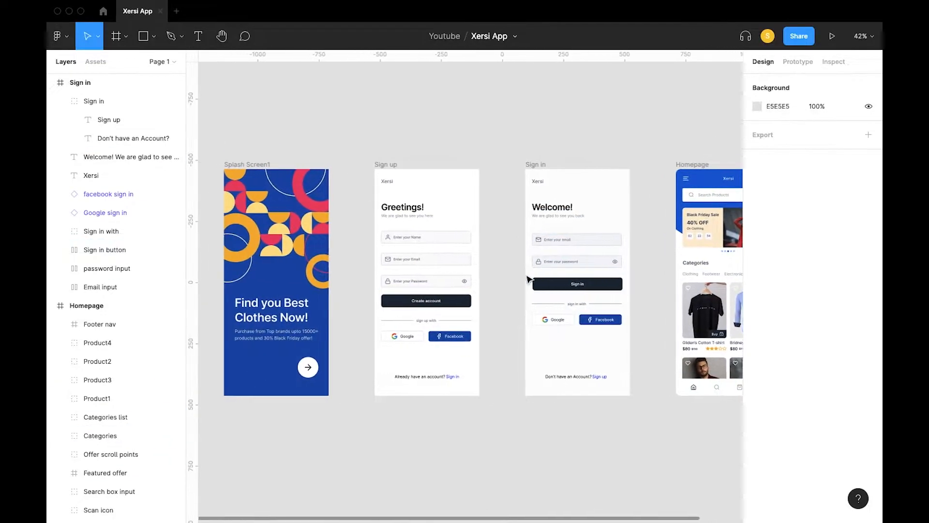
pyautogui.scroll(2, 291, 383)
pyautogui.hscroll(2, 291, 409)
pyautogui.scroll(1, 292, 409)
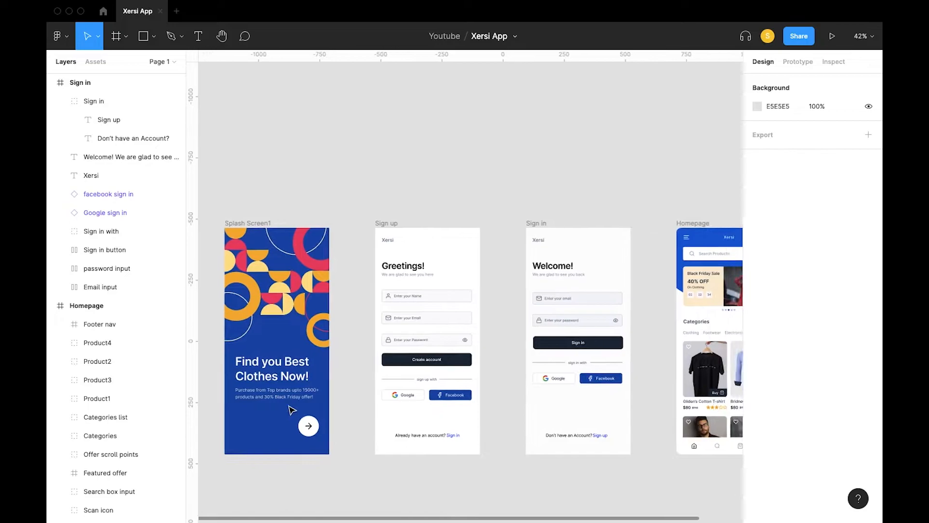
pyautogui.hscroll(4, 417, 399)
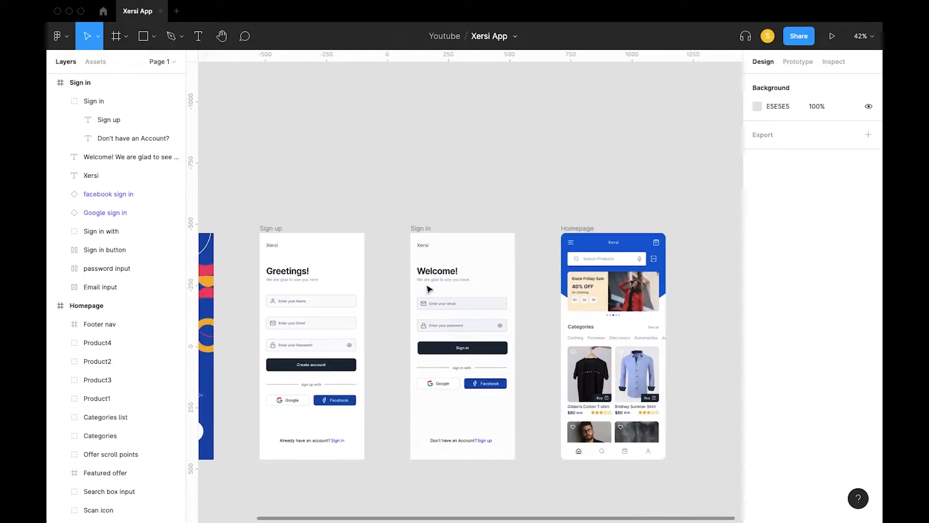
pyautogui.hscroll(-2, 464, 241)
pyautogui.hscroll(-4, 464, 242)
pyautogui.scroll(-3, 465, 242)
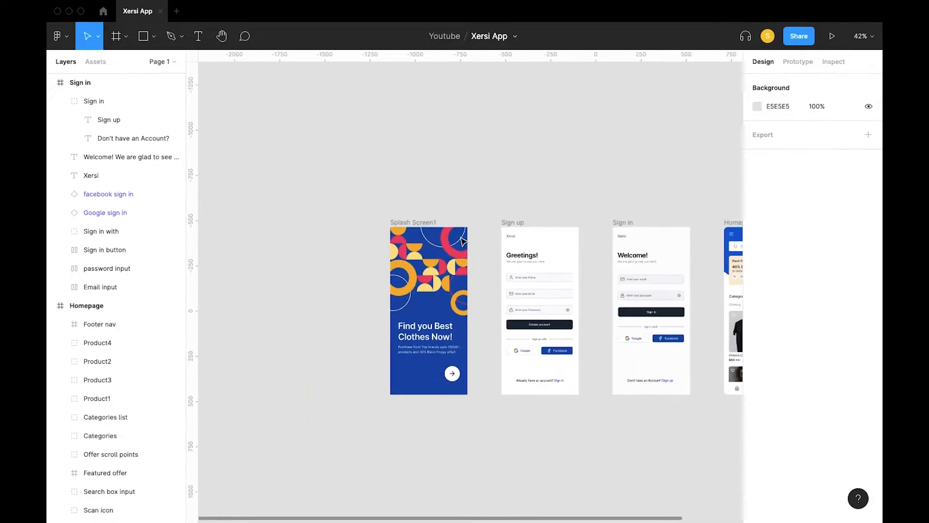
pyautogui.scroll(3, 355, 225)
pyautogui.hscroll(4, 451, 146)
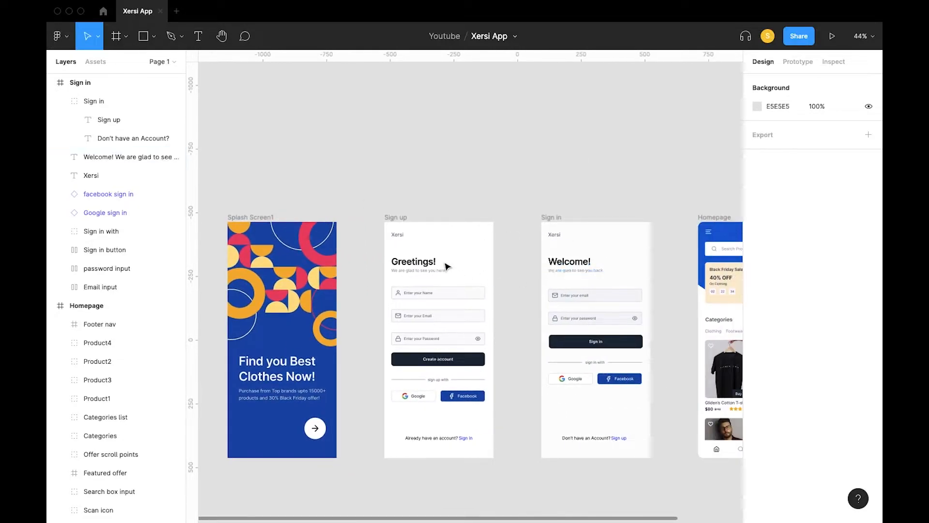
pyautogui.hscroll(-2, 412, 278)
pyautogui.click(383, 290)
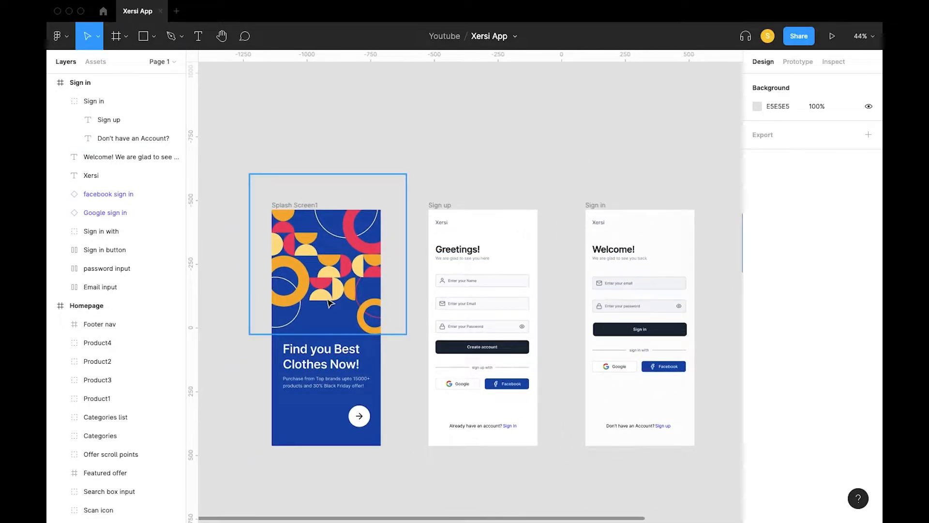
pyautogui.click(311, 382)
pyautogui.click(358, 413)
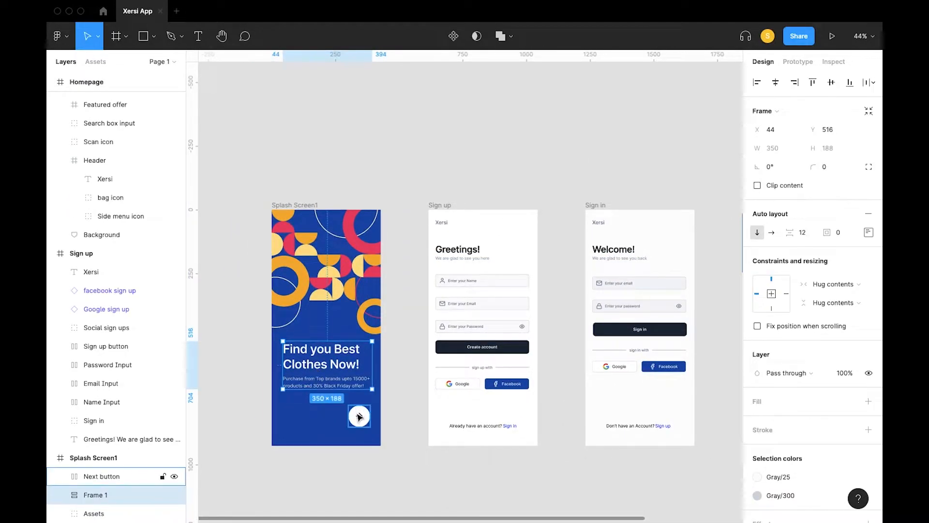
pyautogui.click(458, 348)
pyautogui.click(393, 177)
# Step: Test-select all four frames, then check ProtoPie's import sources list without importing anything
pyautogui.scroll(-3, 393, 177)
pyautogui.moveTo(285, 174); pyautogui.dragTo(696, 403)
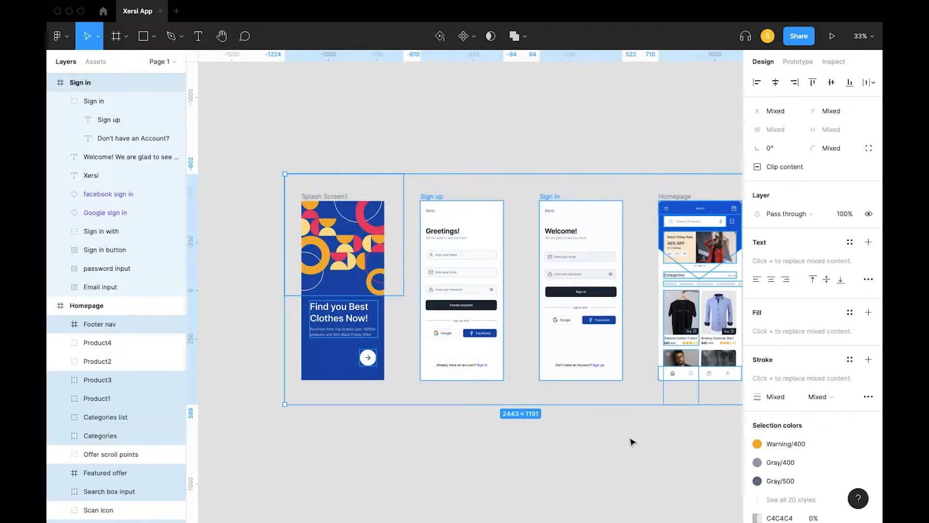
pyautogui.click(631, 440)
pyautogui.hscroll(2, 615, 441)
pyautogui.hscroll(-1, 382, 329)
pyautogui.scroll(-1, 382, 330)
pyautogui.hscroll(-1, 382, 329)
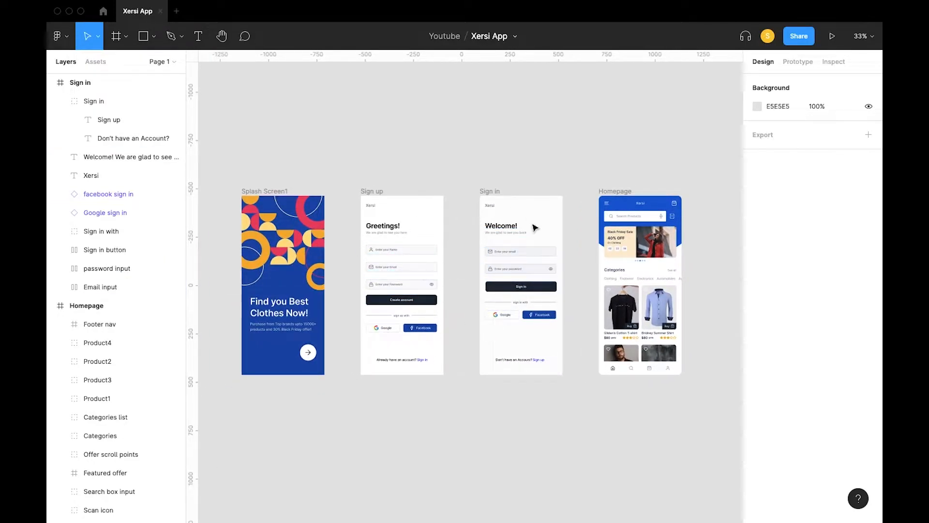
pyautogui.hotkey('ctrl', 'Left')
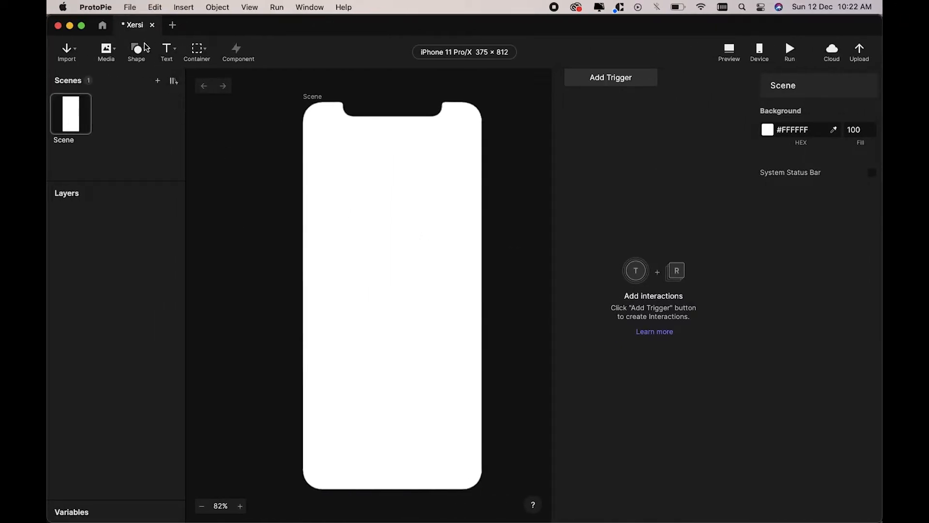
pyautogui.click(76, 56)
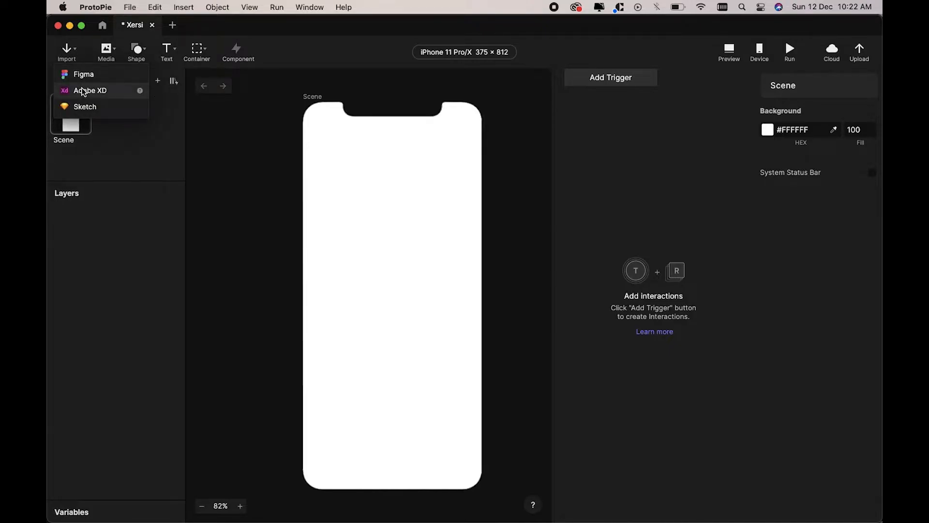
pyautogui.click(257, 174)
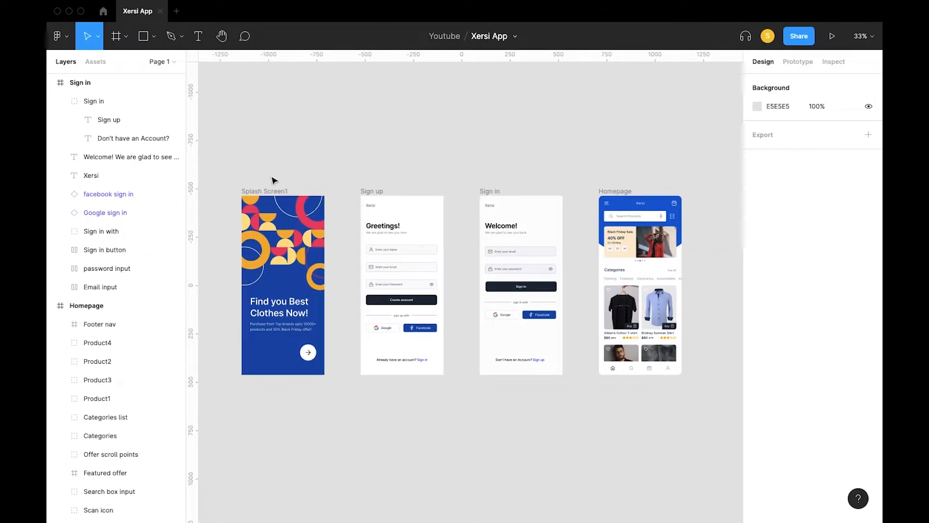
# Step: Marquee-select Splash Screen1, Sign up, Homepage and Sign in, then export them via Plugins > ProtoPie
pyautogui.scroll(-3, 262, 177)
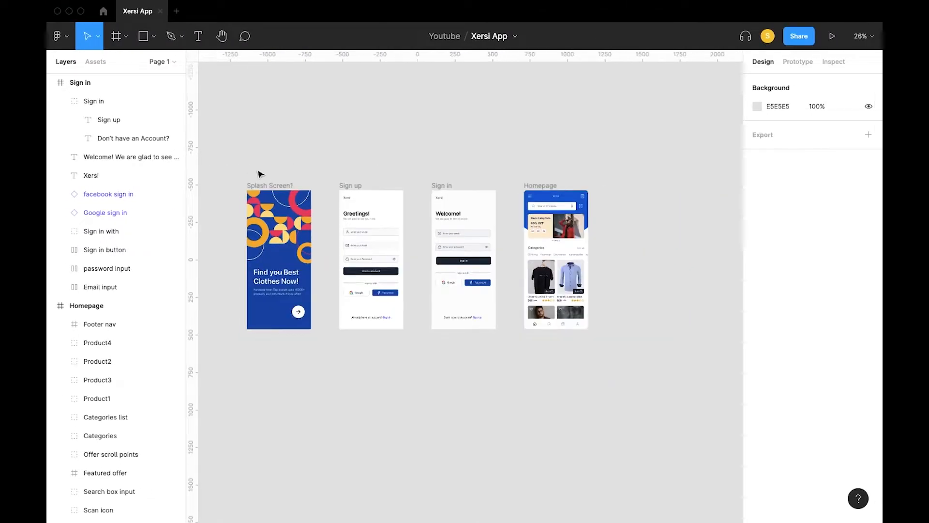
pyautogui.moveTo(223, 147); pyautogui.dragTo(616, 373)
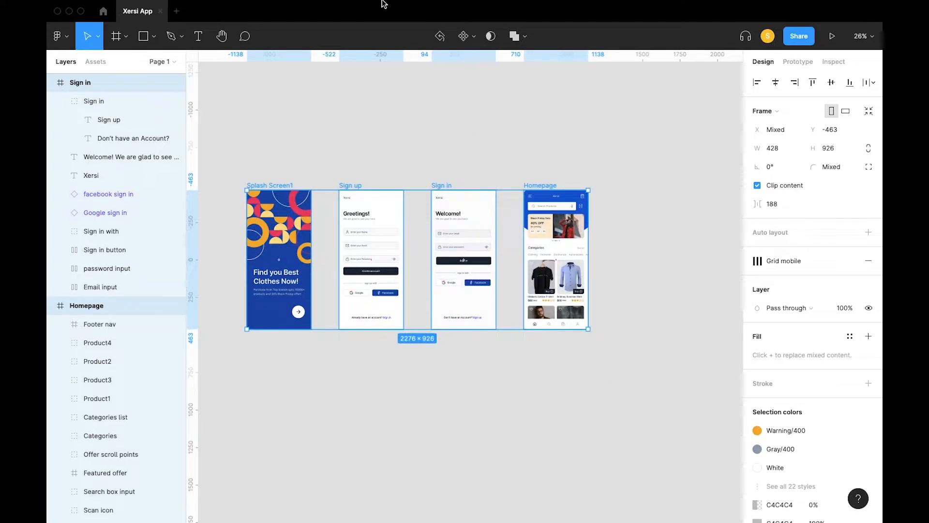
pyautogui.click(359, 6)
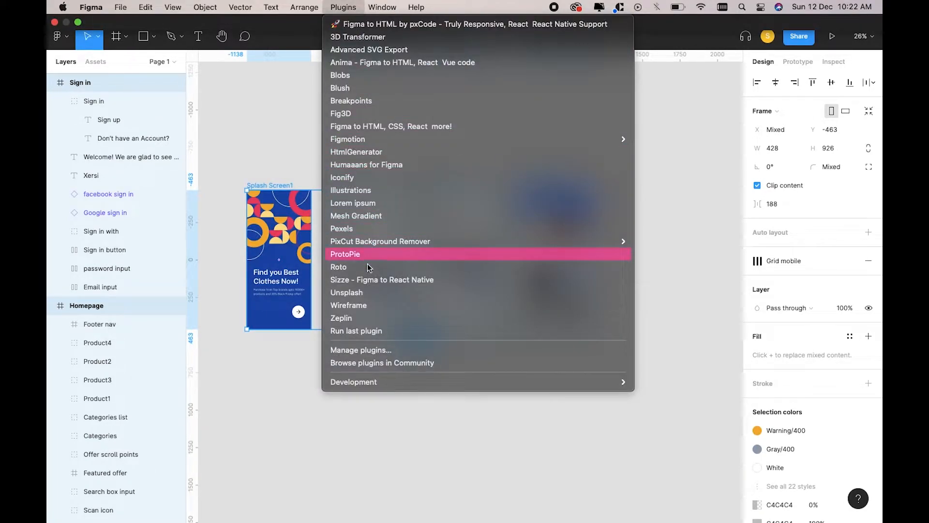
pyautogui.click(400, 259)
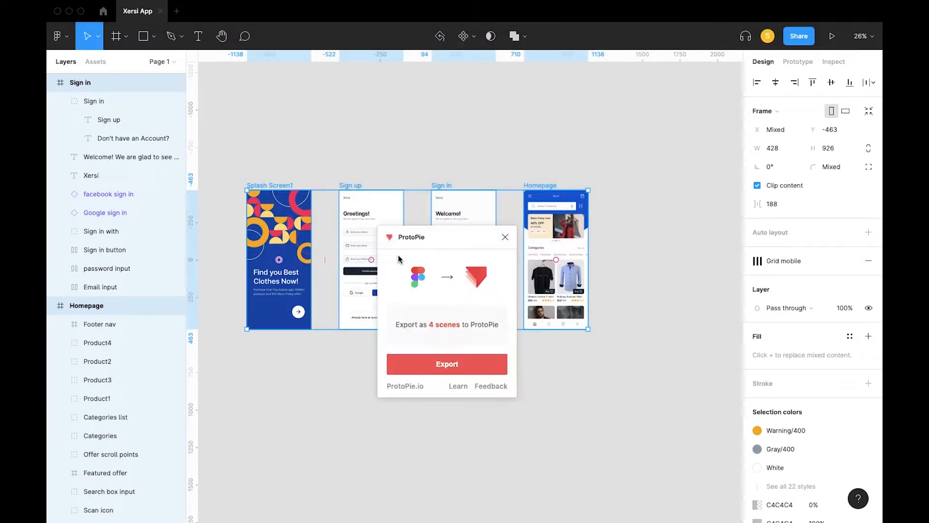
pyautogui.click(442, 365)
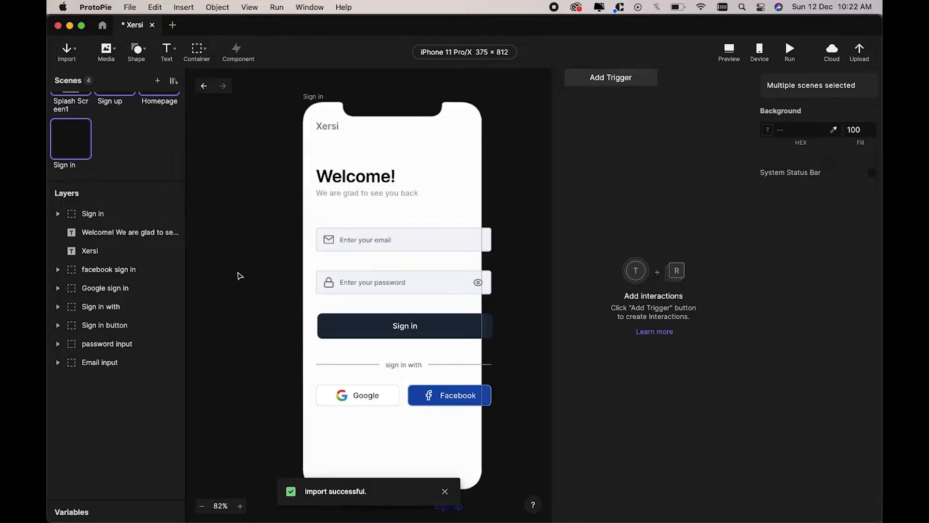
# Step: Dismiss the import notice, close the Figma export plugin, and check the Sign up frame's size
pyautogui.click(444, 491)
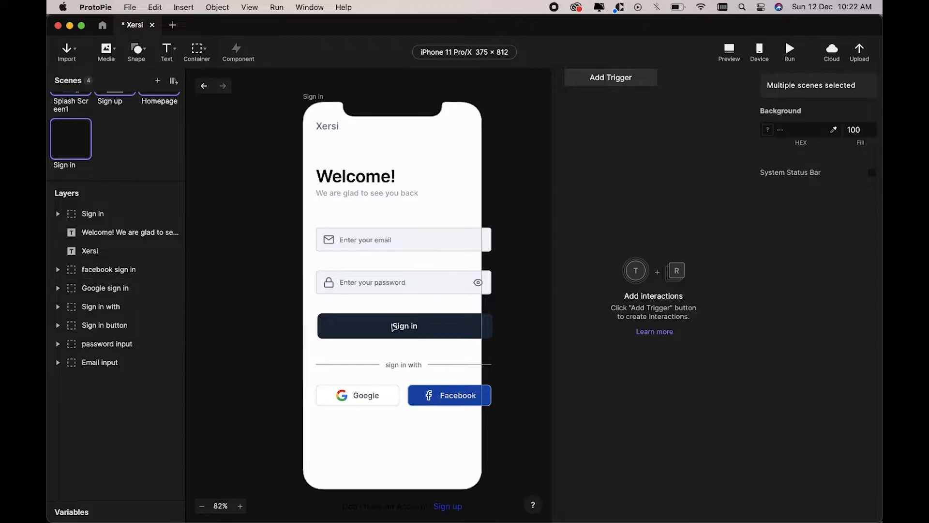
pyautogui.hotkey('ctrl', 'Right')
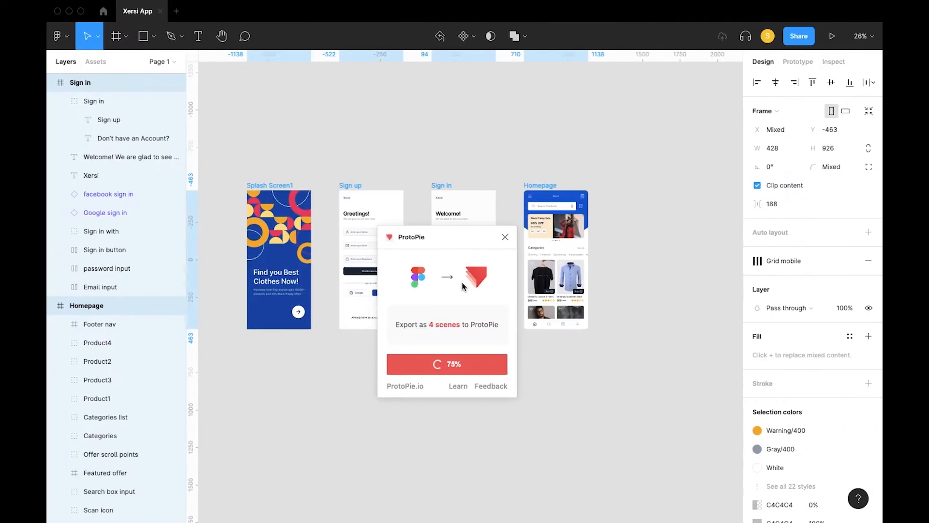
pyautogui.click(504, 235)
pyautogui.click(341, 436)
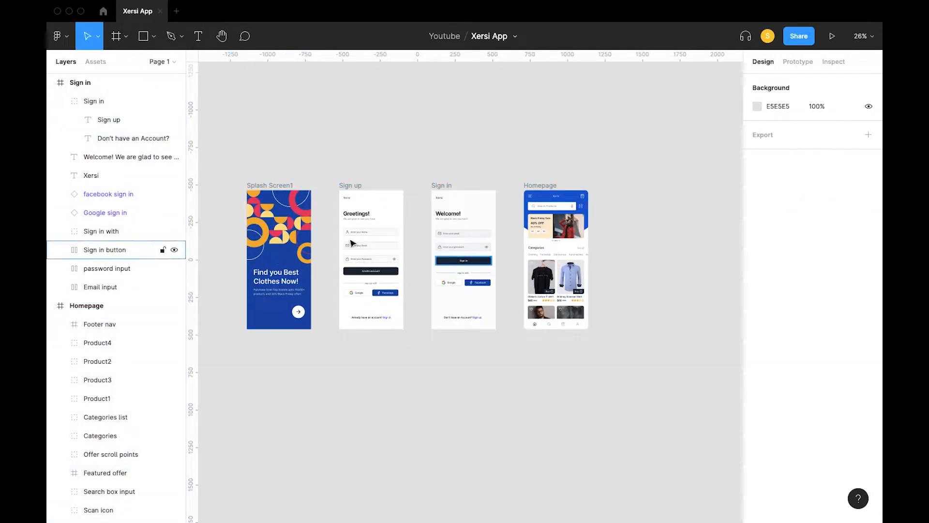
pyautogui.hotkey('ctrl', 'Left')
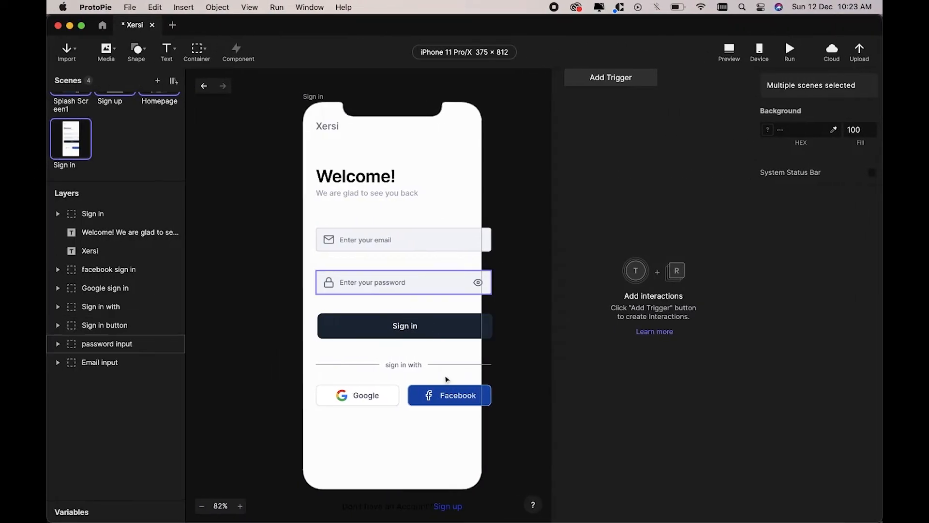
pyautogui.click(461, 57)
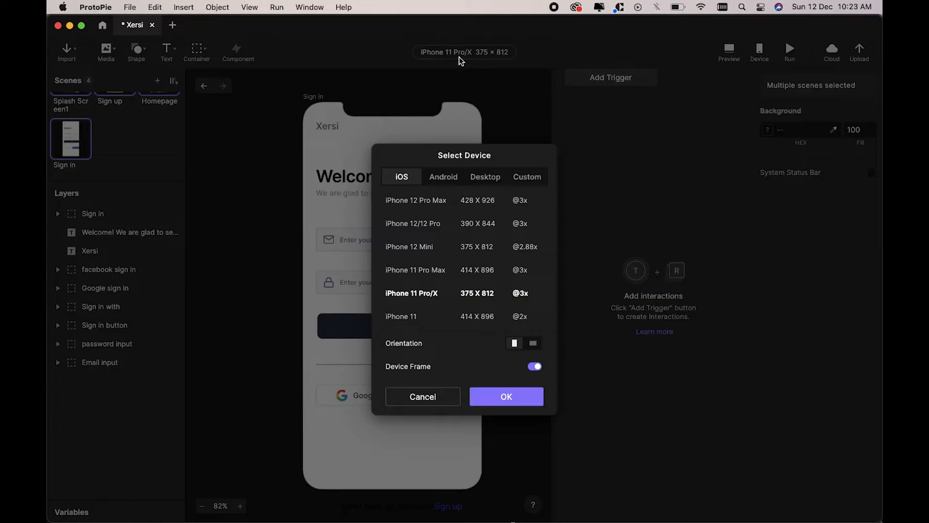
pyautogui.click(498, 138)
pyautogui.hotkey('ctrl', 'Right')
pyautogui.click(366, 189)
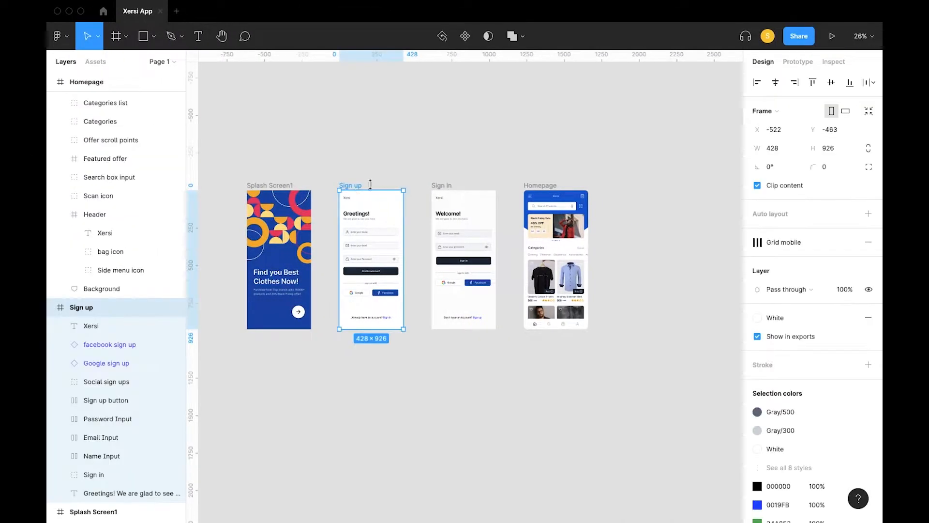
pyautogui.hotkey('ctrl', 'Left')
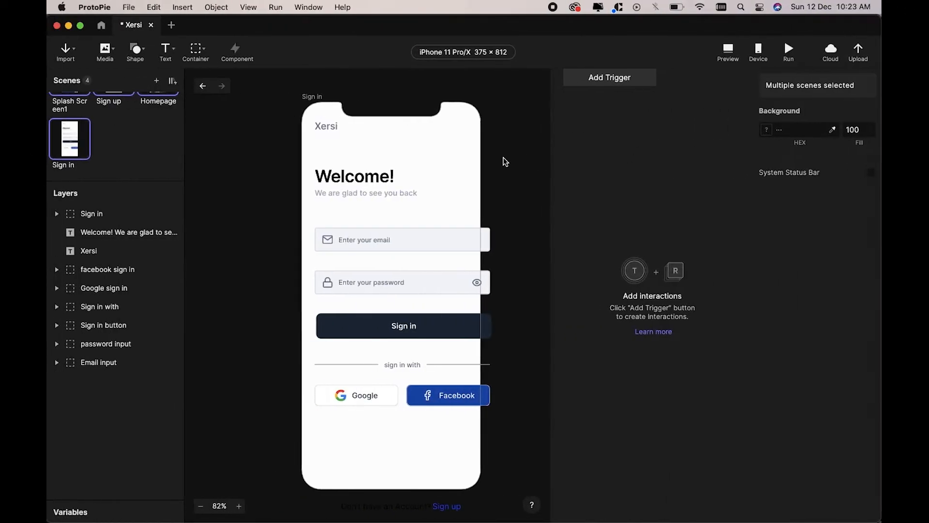
# Step: Set the ProtoPie device to iPhone 12 Pro Max 428 × 926 and open Splash Screen1
pyautogui.click(487, 53)
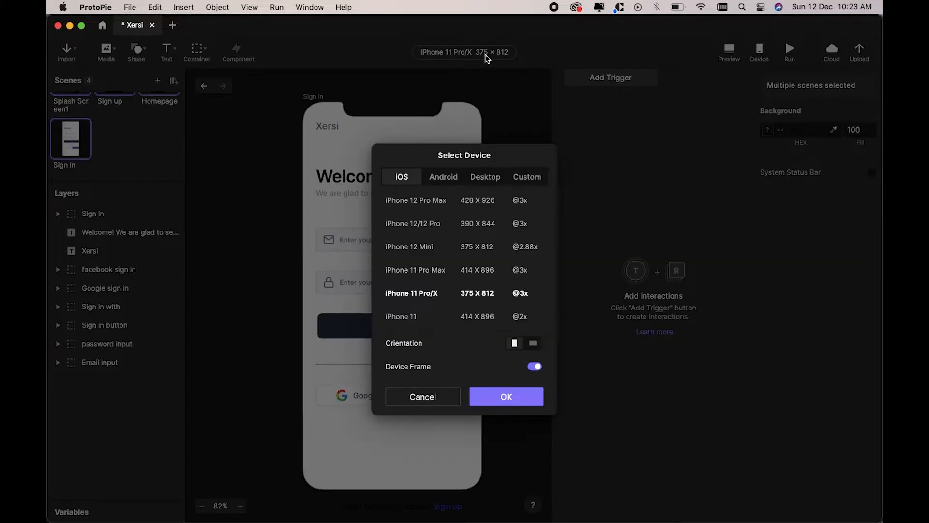
pyautogui.click(477, 204)
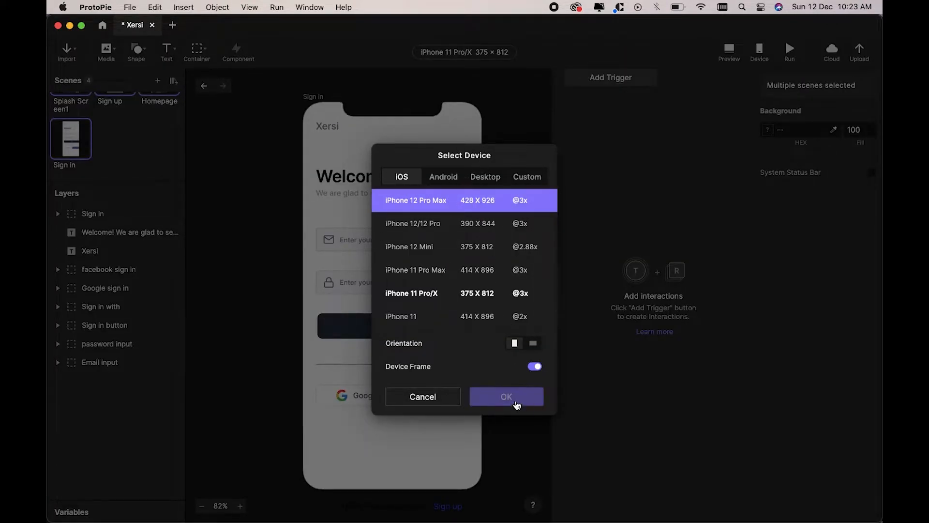
pyautogui.click(515, 402)
pyautogui.scroll(2, 129, 137)
pyautogui.click(61, 118)
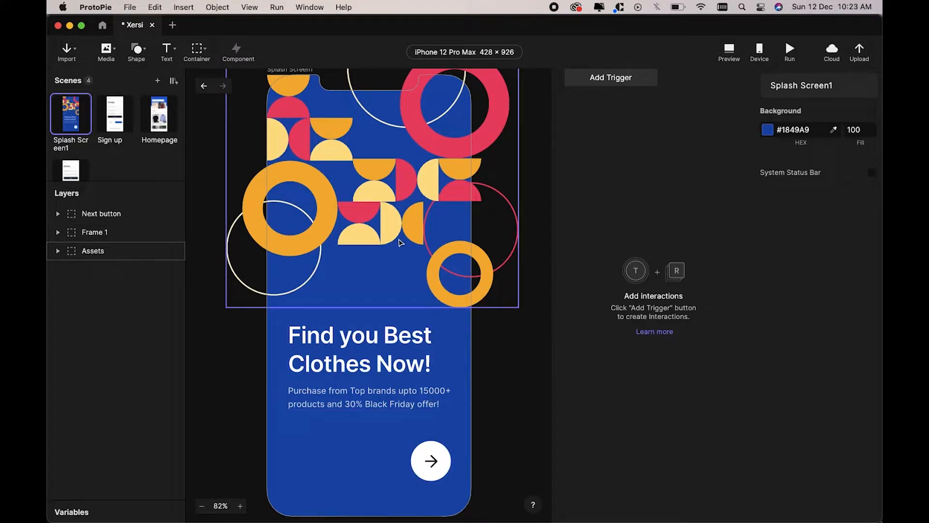
# Step: Drop the decorative Assets group on Splash Screen1 to 0 opacity
pyautogui.click(400, 242)
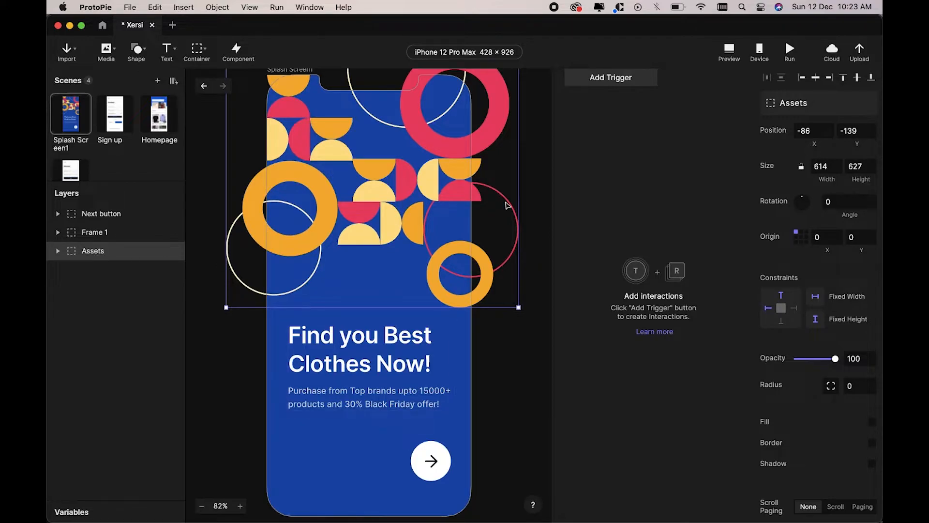
pyautogui.moveTo(804, 362); pyautogui.dragTo(757, 358)
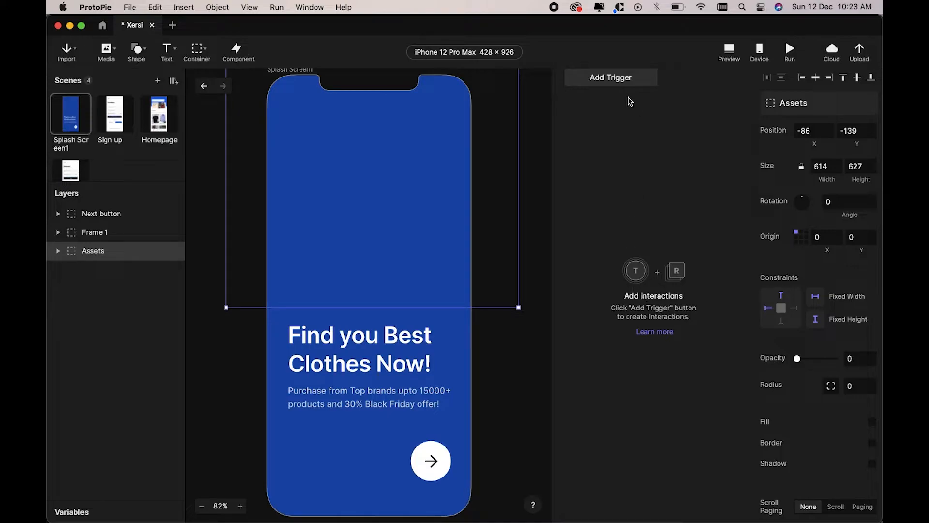
pyautogui.click(608, 113)
pyautogui.click(623, 77)
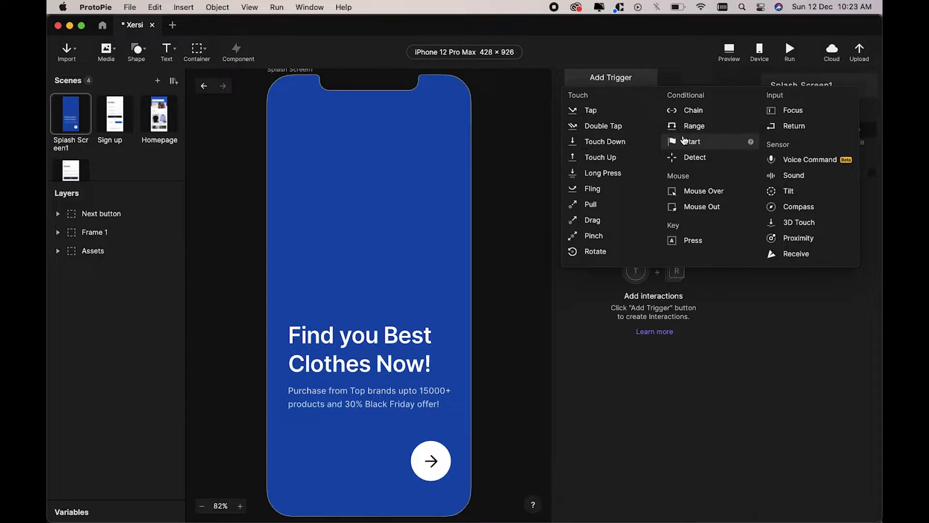
# Step: Add a Start trigger with an Opacity response fading Assets to 100, Ease Out, 0.6 s
pyautogui.click(693, 147)
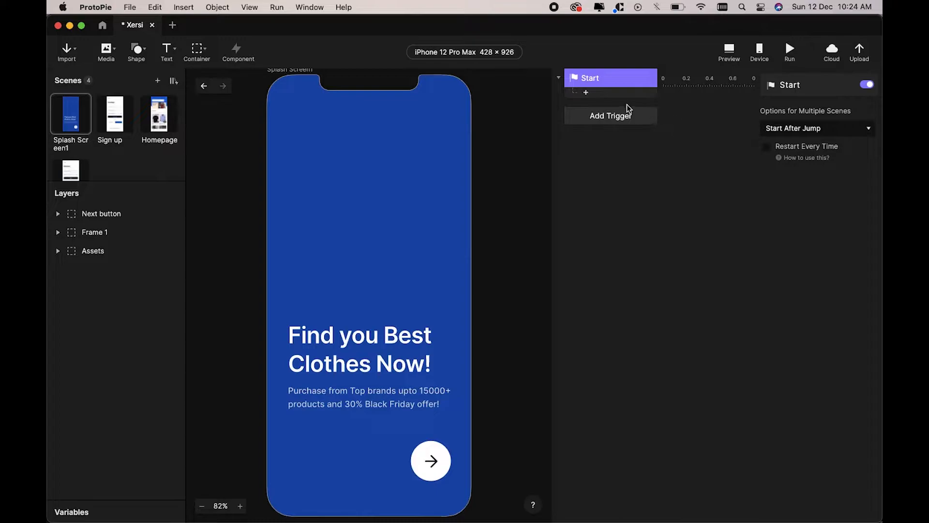
pyautogui.click(586, 93)
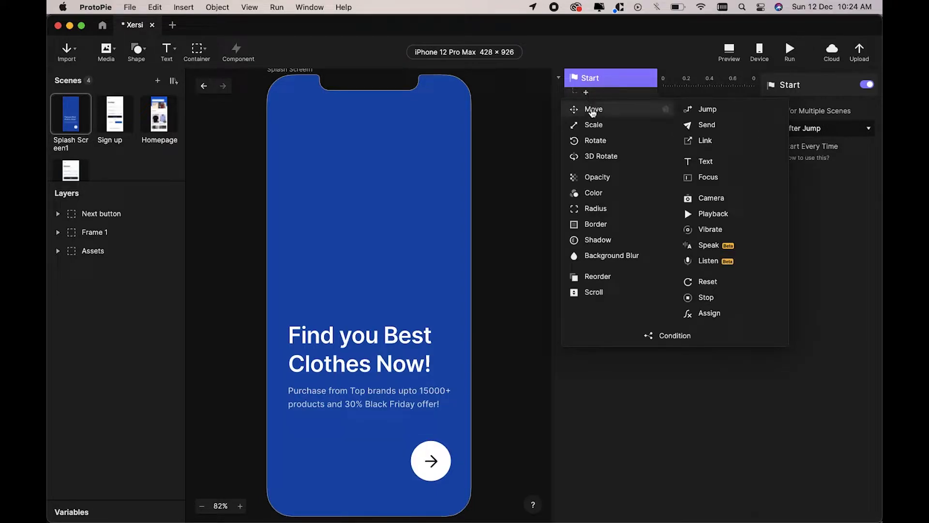
pyautogui.click(602, 177)
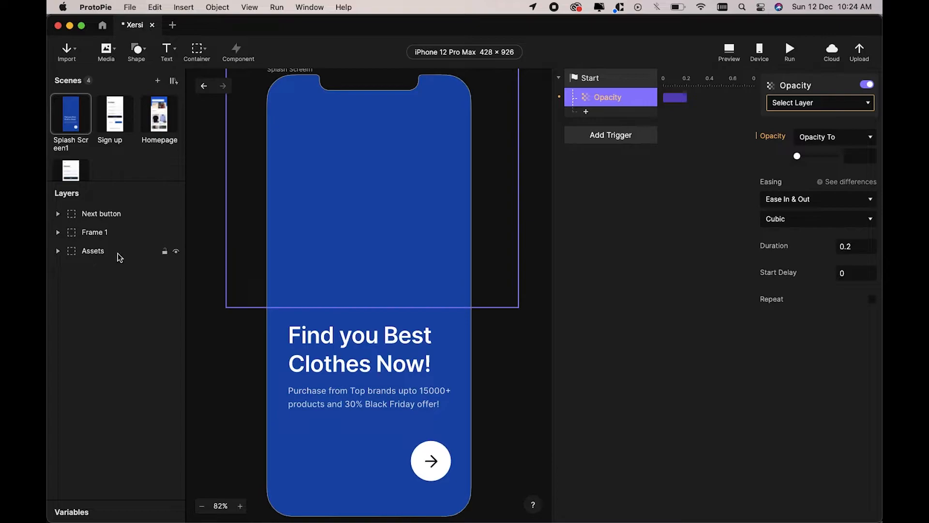
pyautogui.click(817, 105)
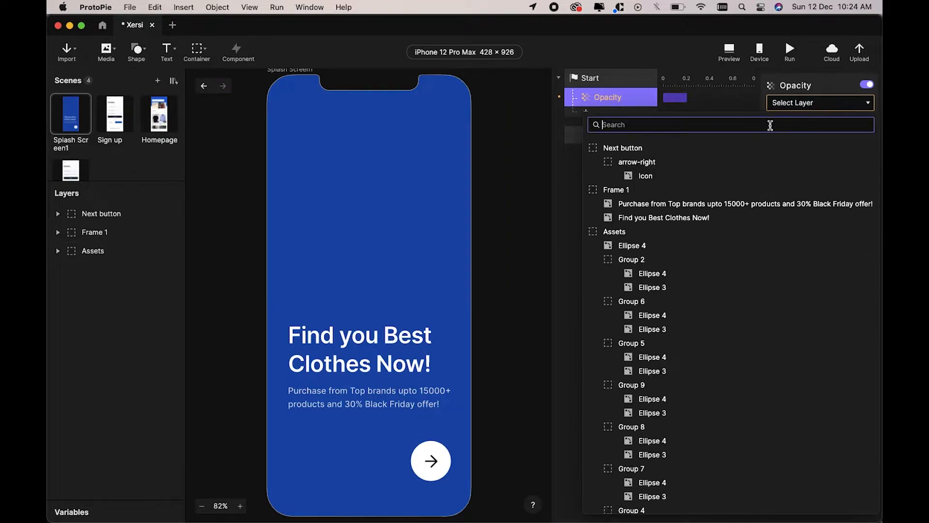
pyautogui.write('A')
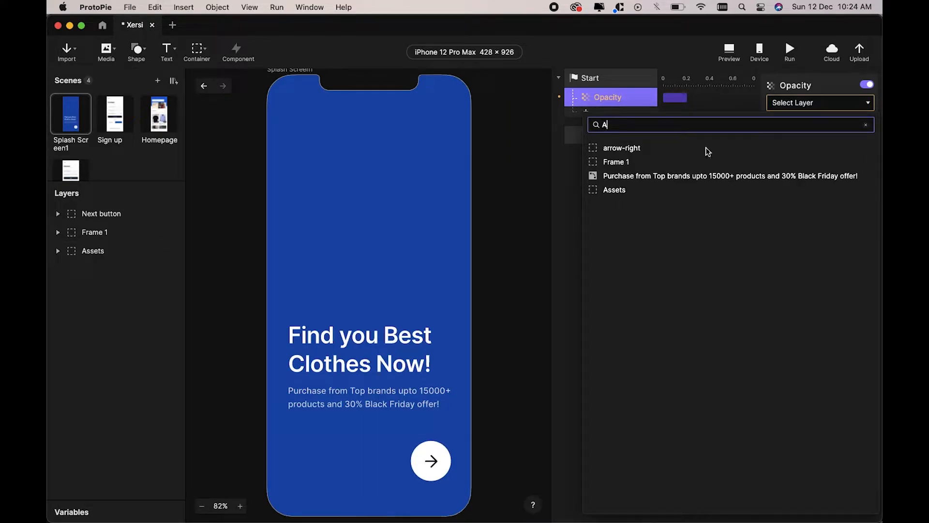
pyautogui.click(645, 191)
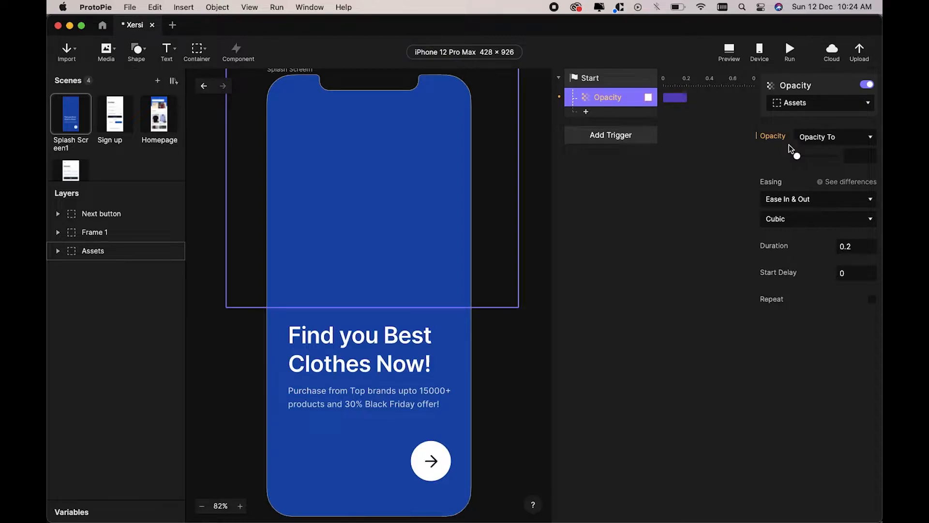
pyautogui.moveTo(798, 155); pyautogui.dragTo(855, 157)
pyautogui.click(812, 200)
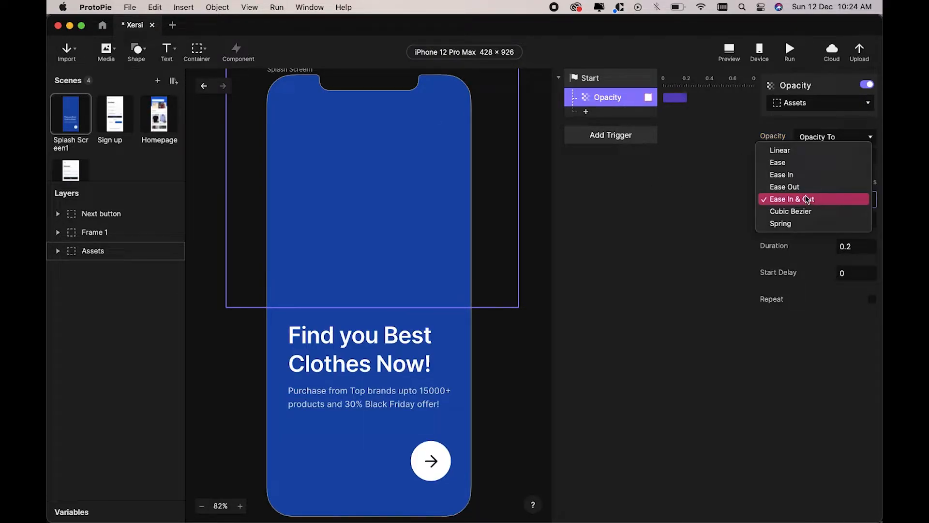
pyautogui.click(798, 190)
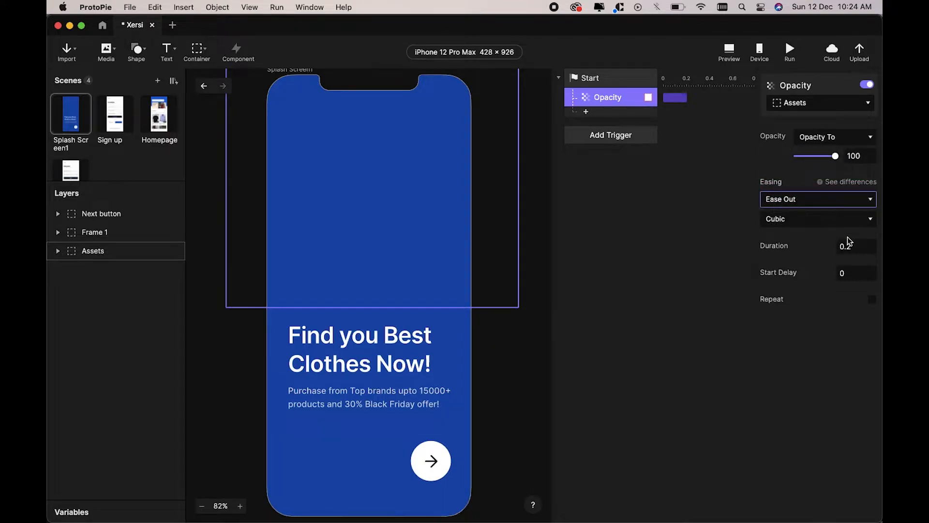
pyautogui.click(858, 247)
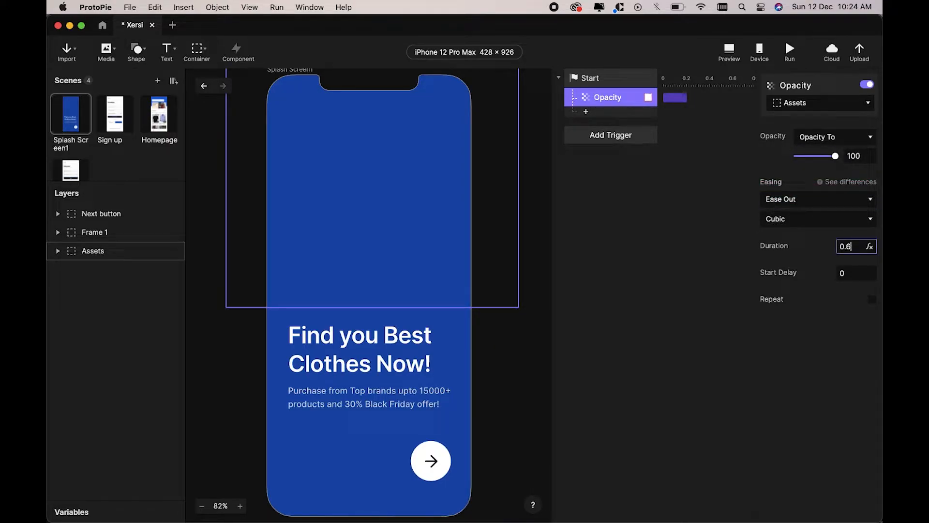
pyautogui.write('6')
pyautogui.press('Return')
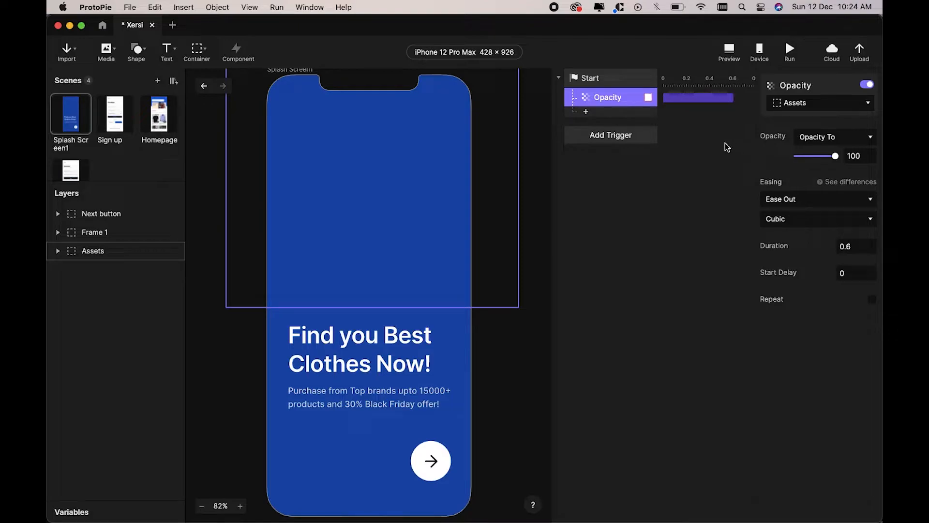
# Step: Preview and replay the splash screen fade-in, then return to editing
pyautogui.click(729, 52)
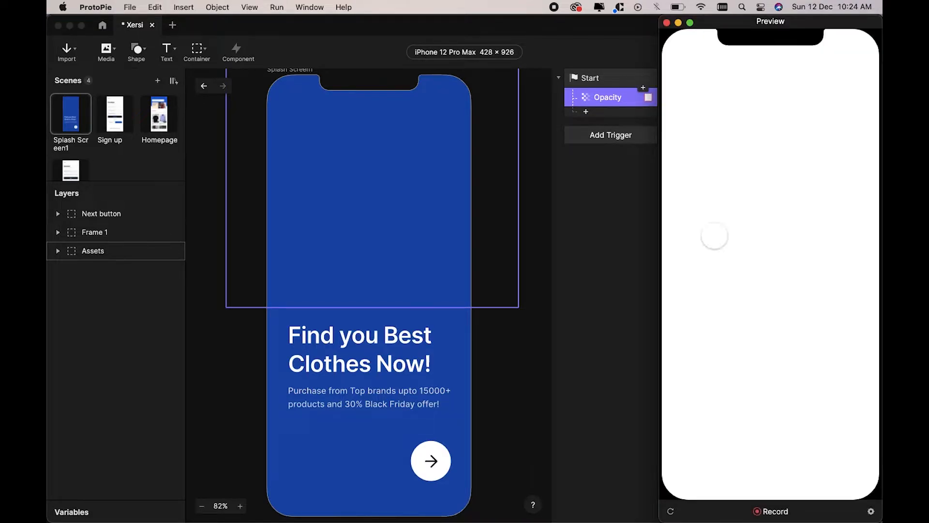
pyautogui.click(671, 512)
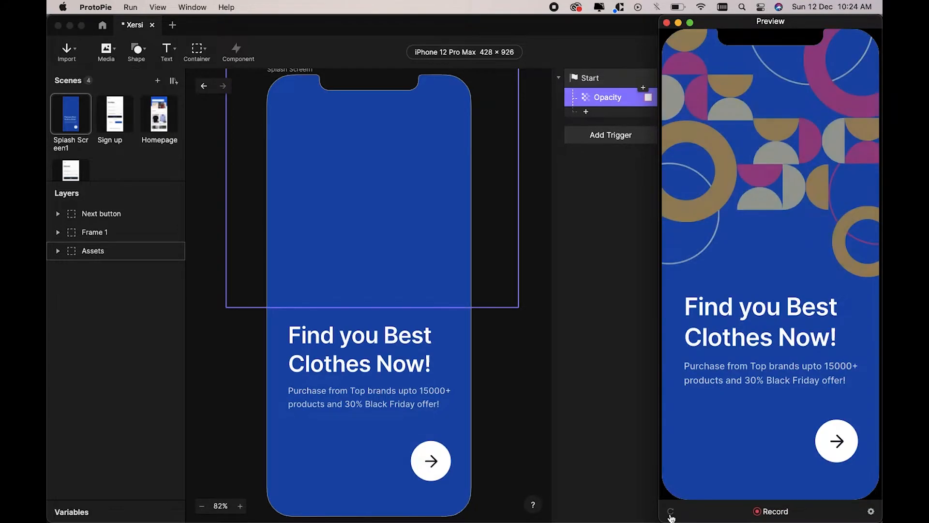
pyautogui.click(633, 253)
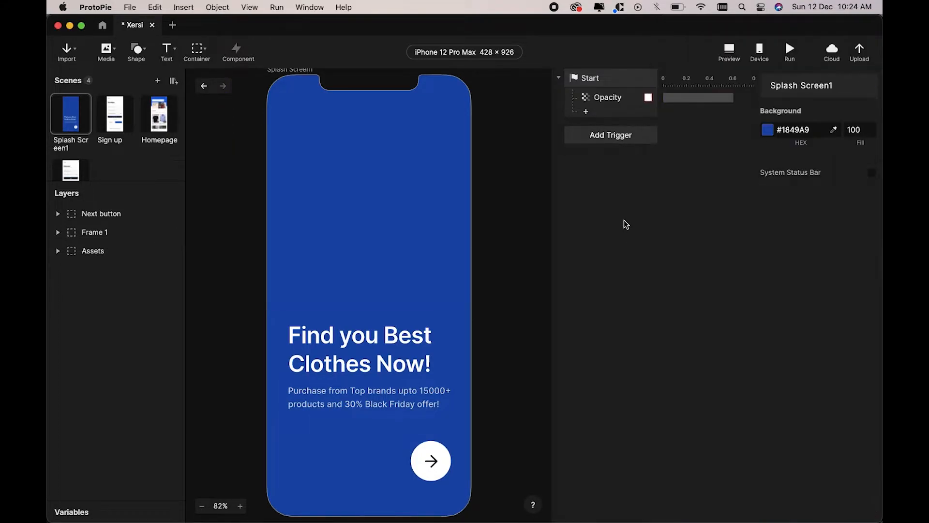
# Step: Move the 'Find you Best Clothes Now!' headline down 40 px and set its opacity to 0
pyautogui.click(424, 328)
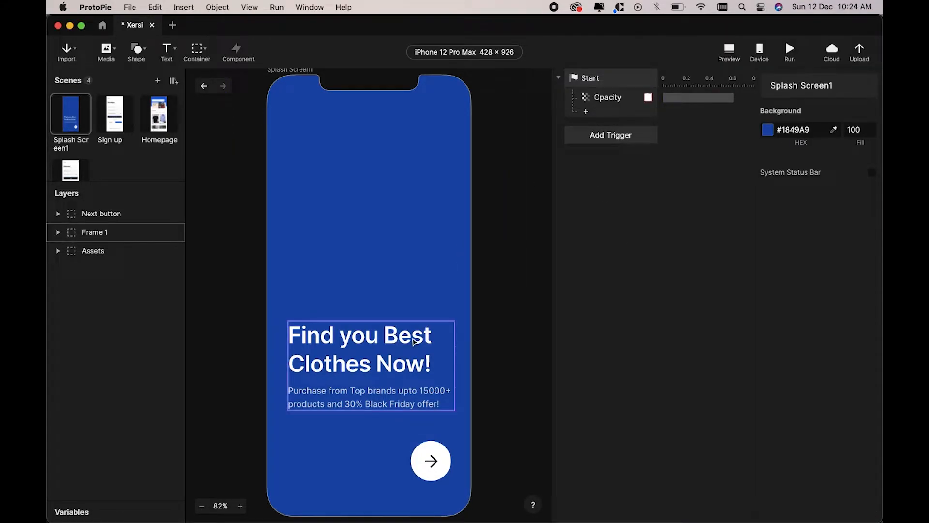
pyautogui.doubleClick(387, 367)
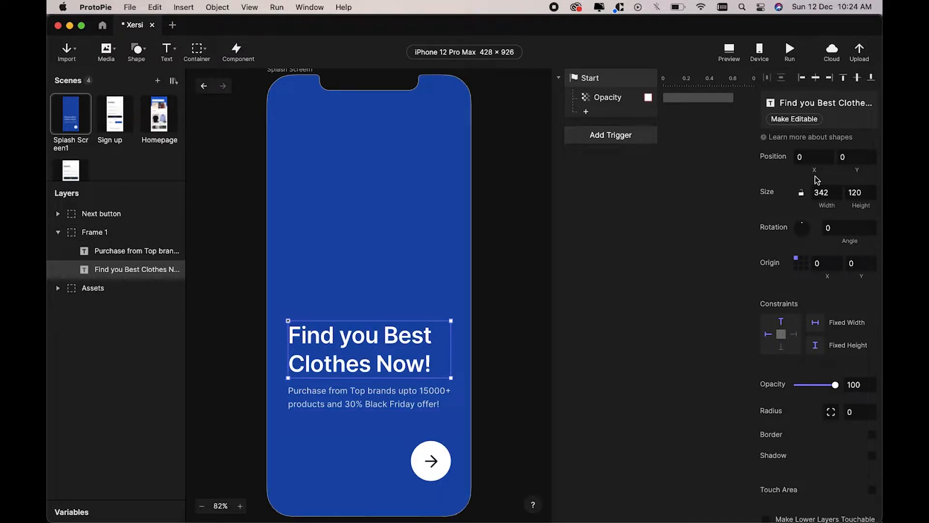
pyautogui.click(854, 159)
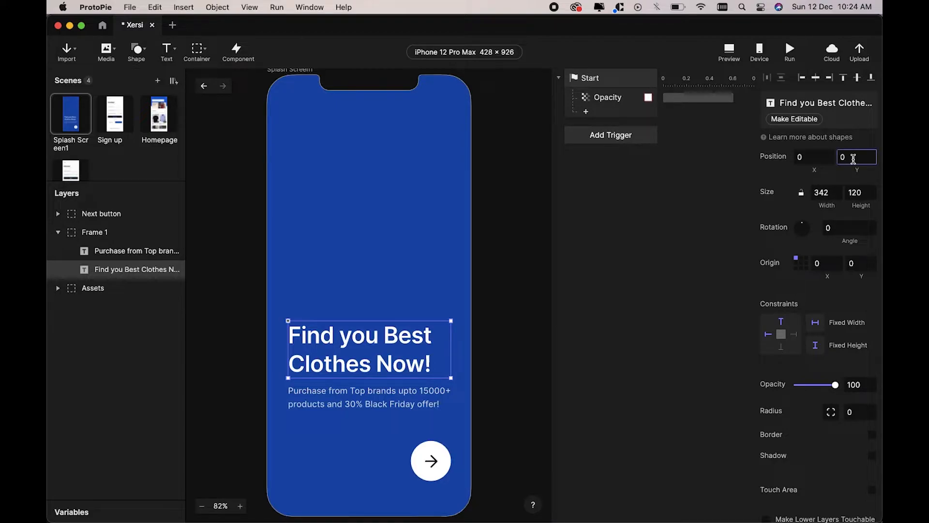
pyautogui.write('40')
pyautogui.press('Return')
pyautogui.moveTo(802, 389); pyautogui.dragTo(778, 388)
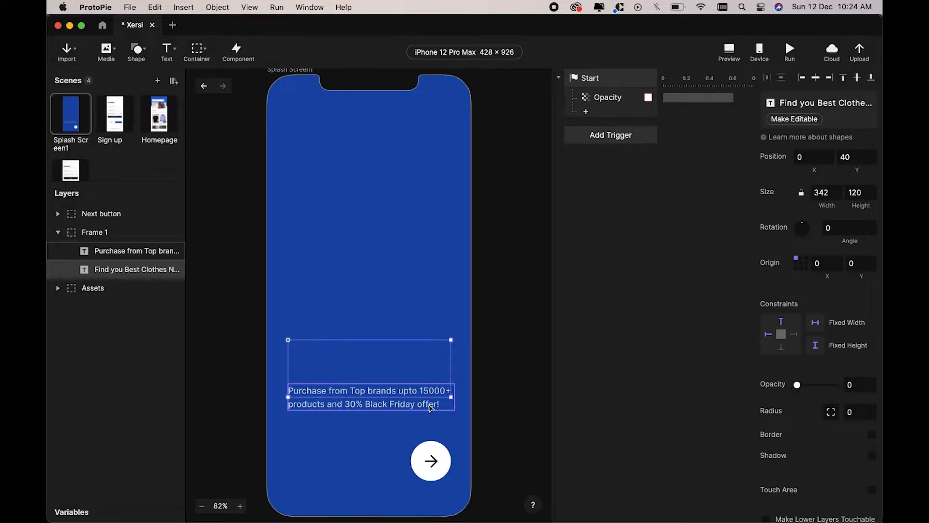
# Step: Shift the top-brands subtitle down 40 px to Y 172 and make it fully transparent
pyautogui.click(430, 407)
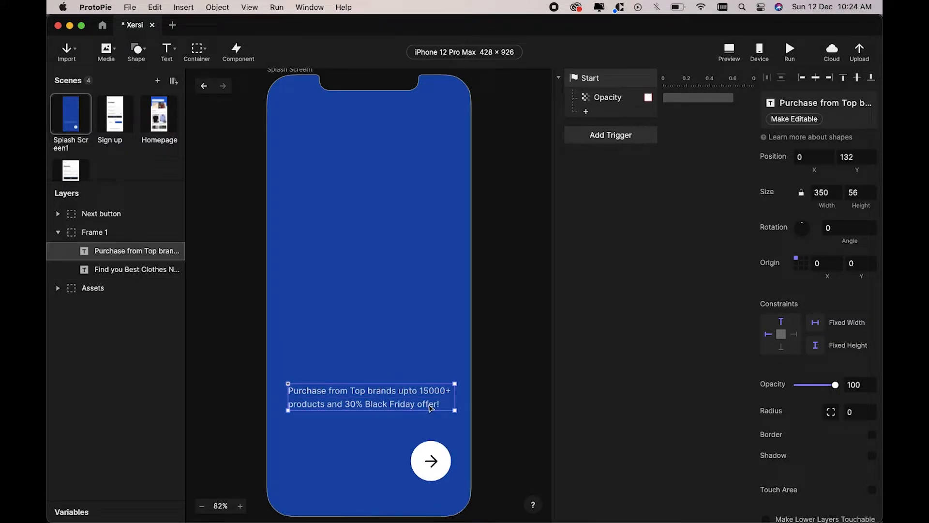
pyautogui.click(857, 160)
pyautogui.write('+40')
pyautogui.press('Return')
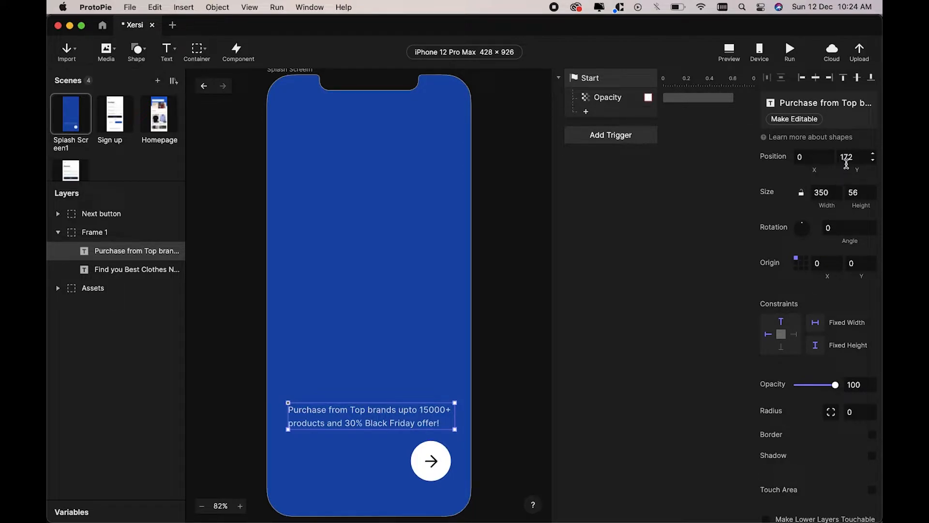
pyautogui.moveTo(835, 385); pyautogui.dragTo(756, 404)
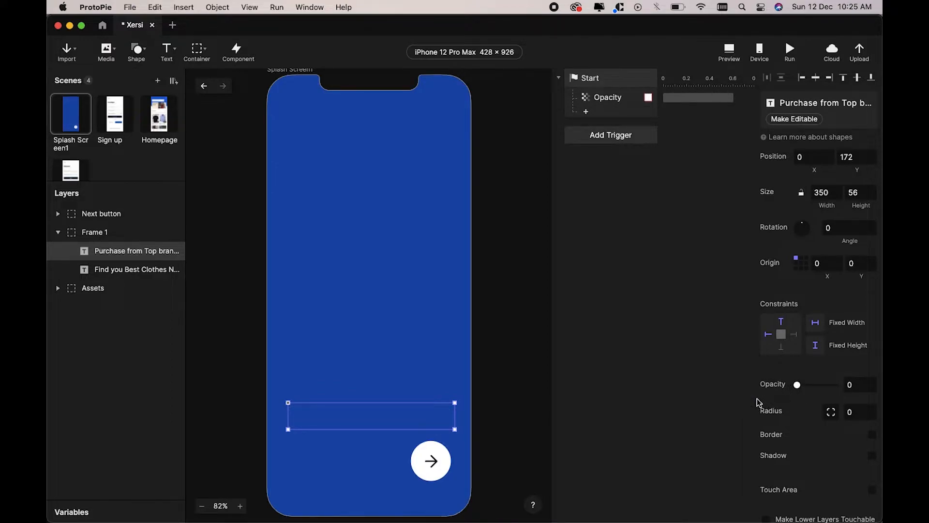
# Step: Shift the Next button down 40 px to Y 808 and make it fully transparent
pyautogui.click(444, 466)
pyautogui.click(858, 131)
pyautogui.write('+4')
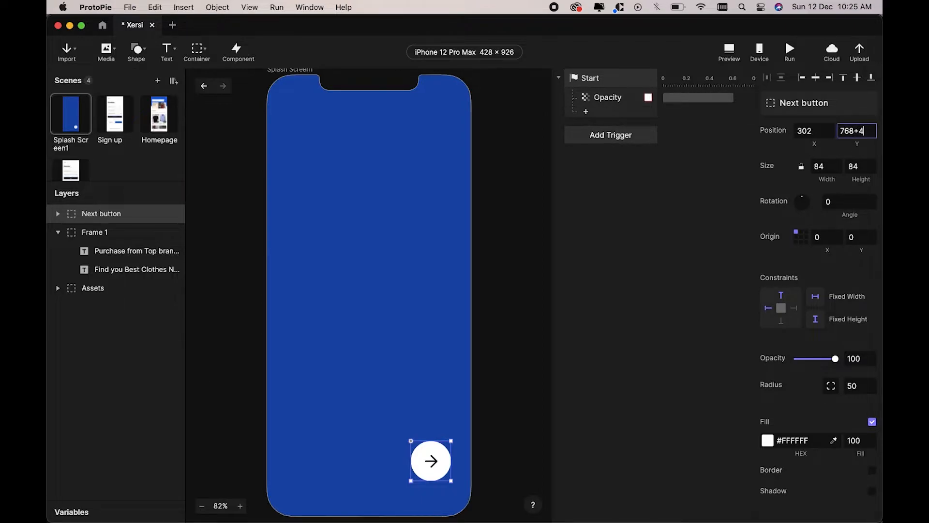
pyautogui.write('0')
pyautogui.press('Return')
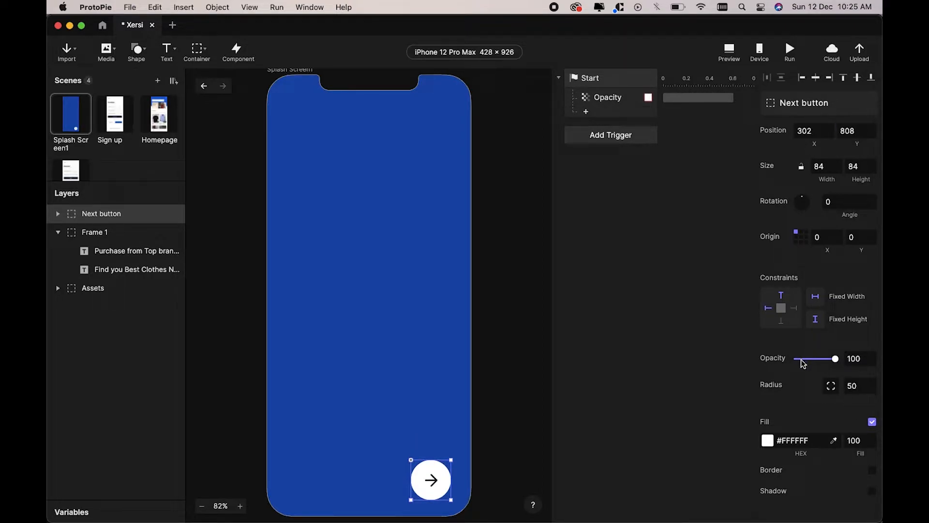
pyautogui.moveTo(801, 359); pyautogui.dragTo(762, 366)
# Step: Add a Move response returning the headline to Y 0 with Ease Out over 0.6 s
pyautogui.click(624, 354)
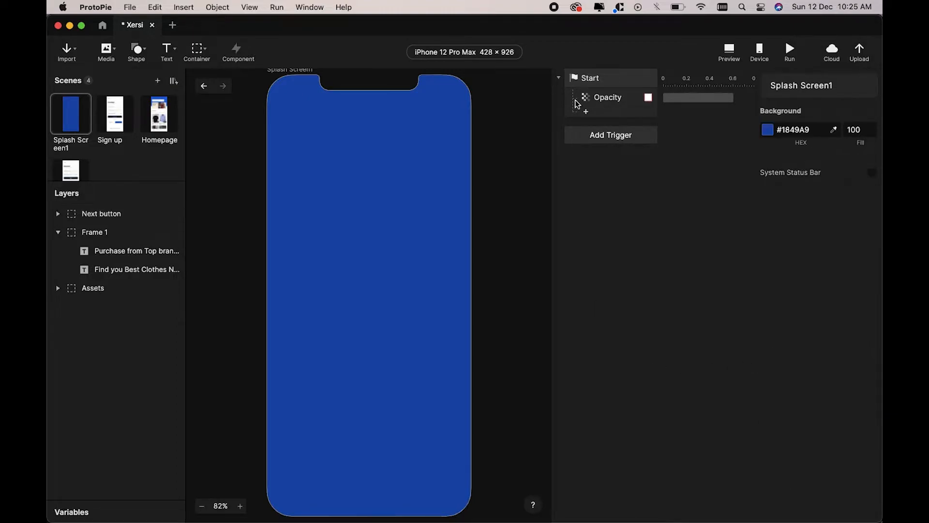
pyautogui.click(587, 114)
pyautogui.click(587, 112)
pyautogui.click(588, 112)
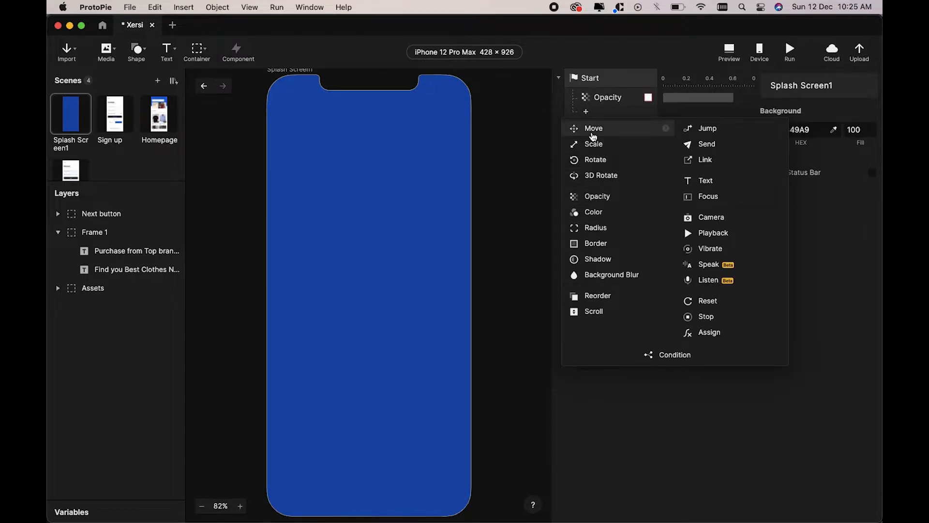
pyautogui.click(594, 128)
pyautogui.click(789, 104)
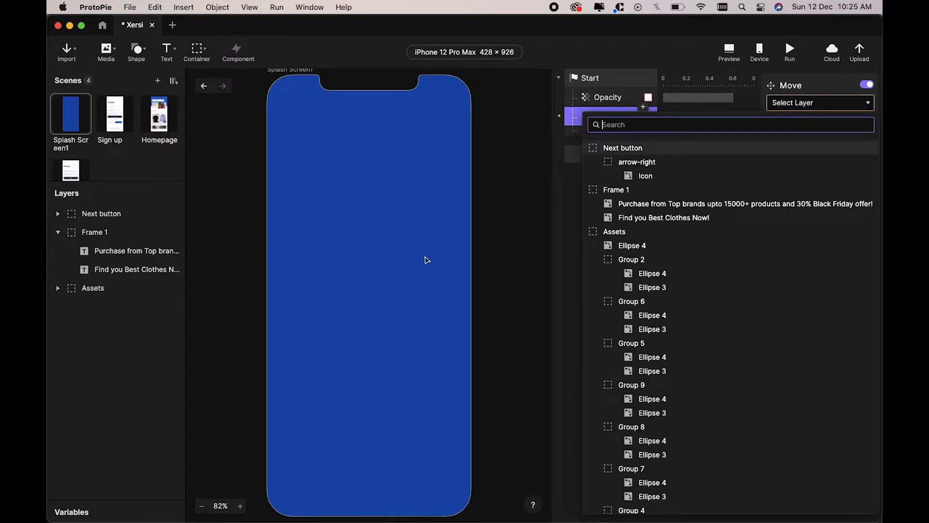
pyautogui.click(653, 218)
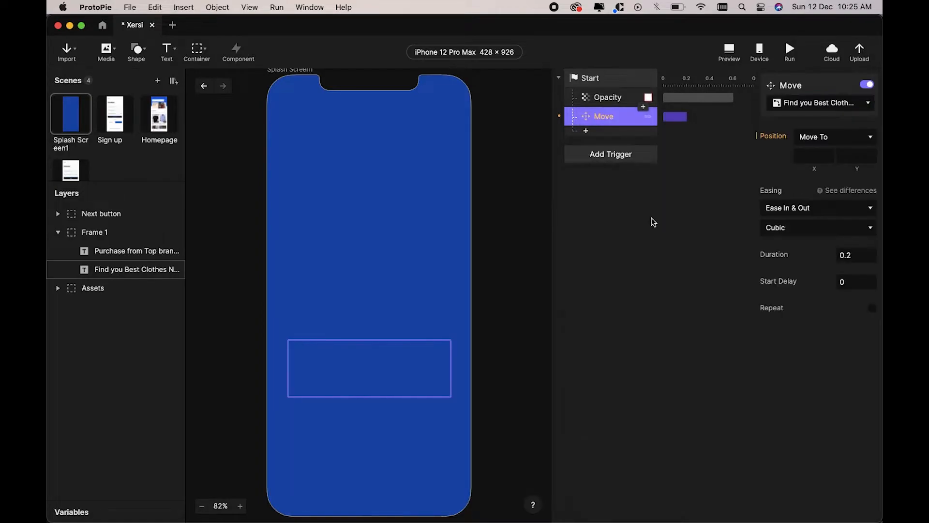
pyautogui.click(850, 158)
pyautogui.press('Return')
pyautogui.click(787, 216)
pyautogui.click(801, 196)
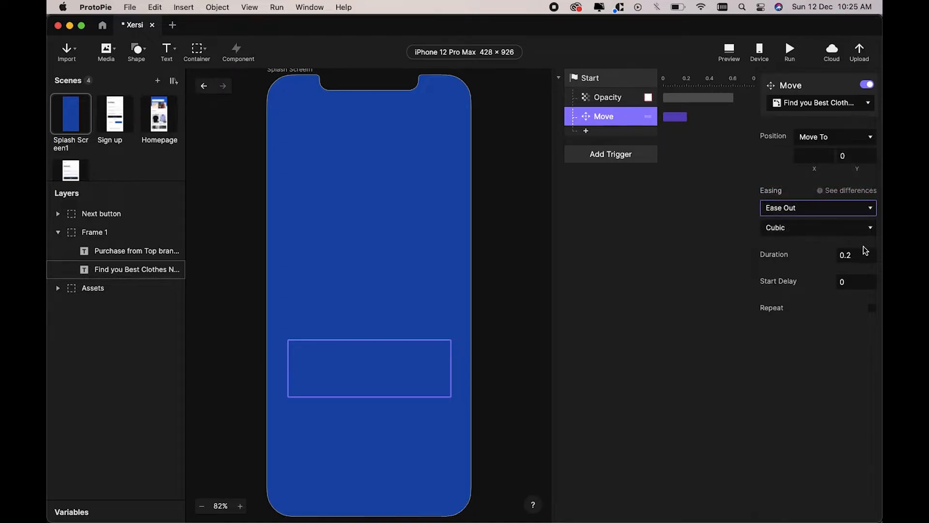
pyautogui.click(861, 258)
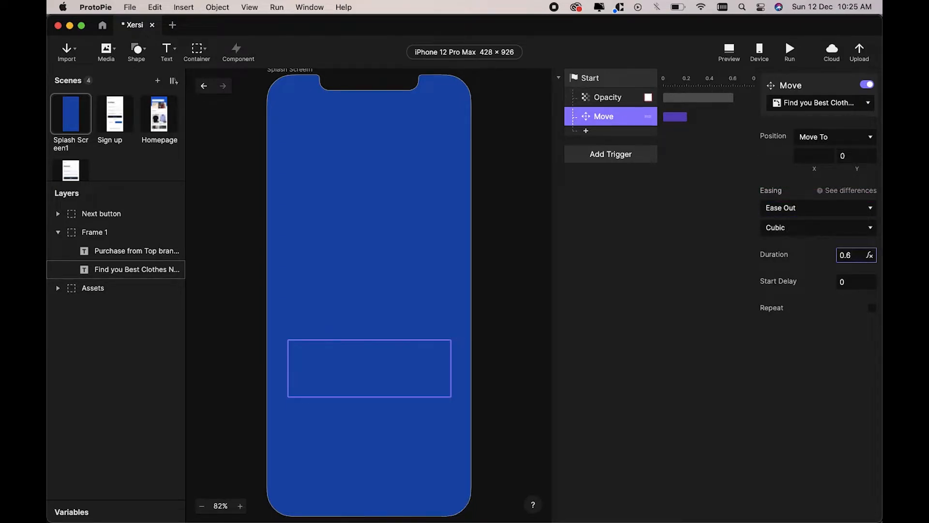
pyautogui.press('Return')
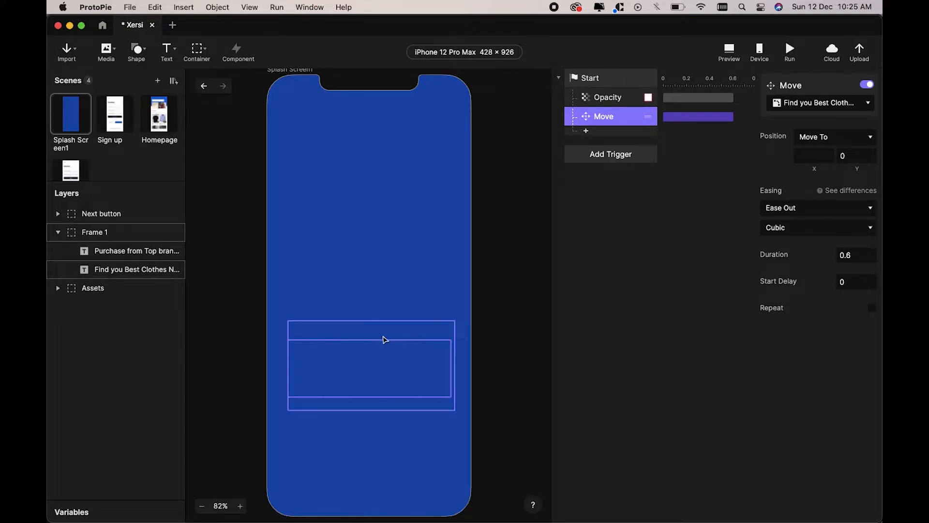
# Step: Add an Opacity response fading the headline to 100, Ease Out, over 0.6 s
pyautogui.click(586, 131)
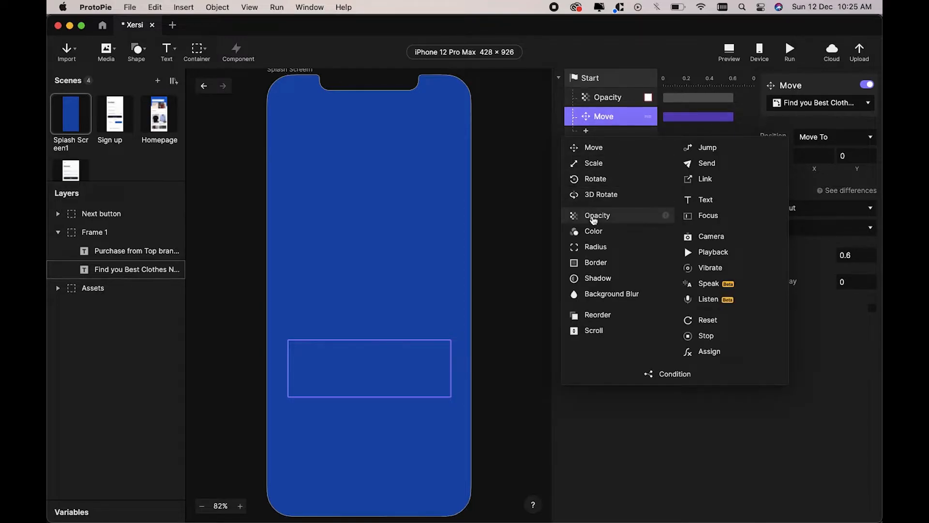
pyautogui.click(592, 222)
pyautogui.click(798, 106)
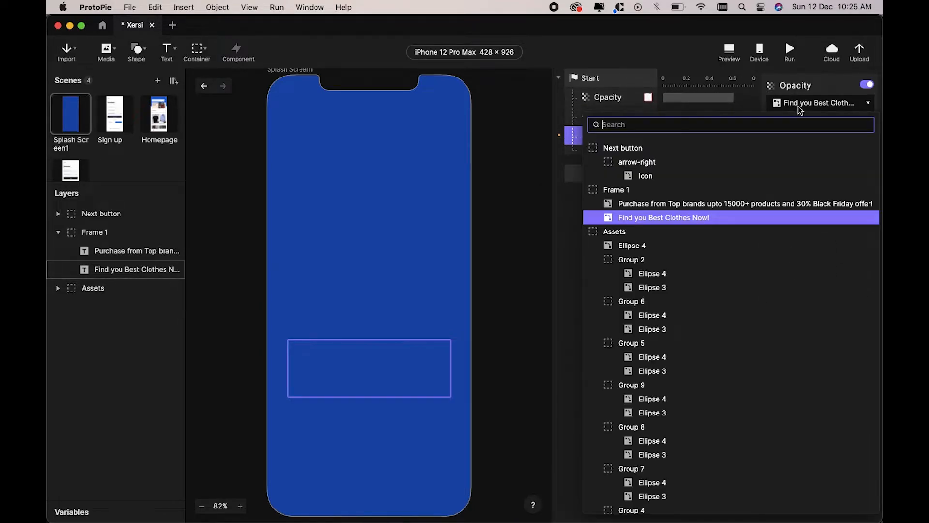
pyautogui.click(695, 217)
pyautogui.click(798, 157)
pyautogui.moveTo(798, 158); pyautogui.dragTo(835, 154)
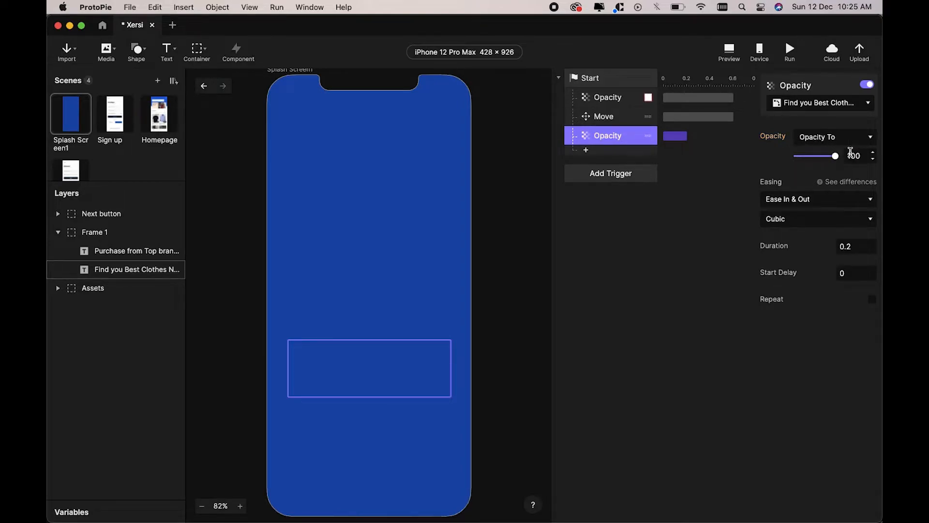
pyautogui.click(808, 193)
pyautogui.click(796, 192)
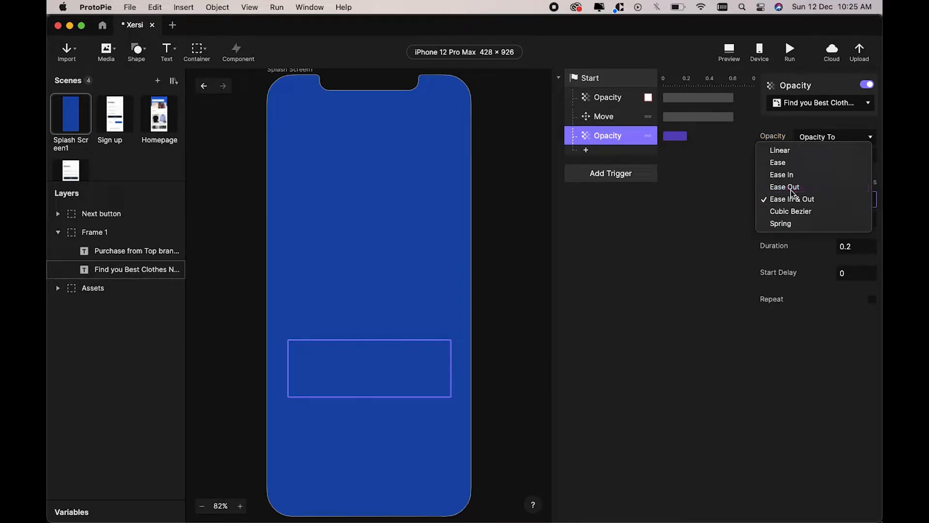
pyautogui.click(859, 246)
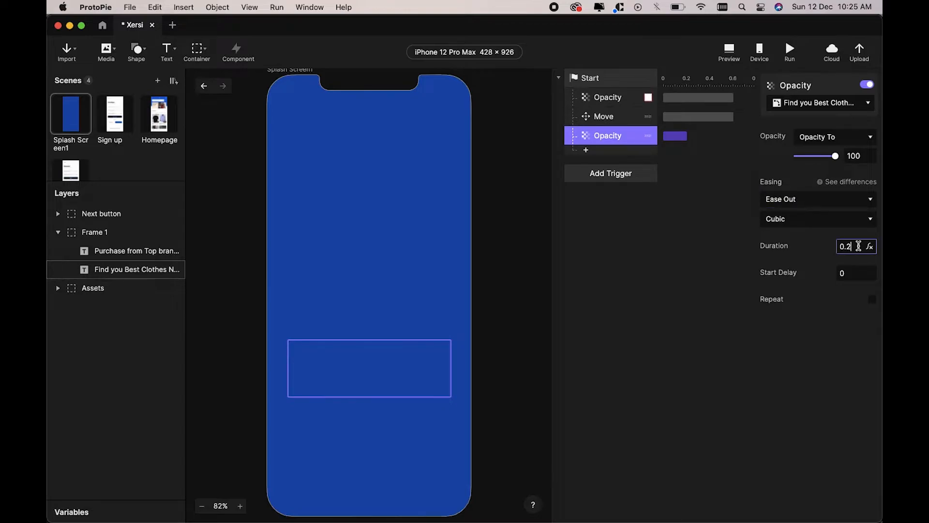
pyautogui.write('6')
pyautogui.press('Return')
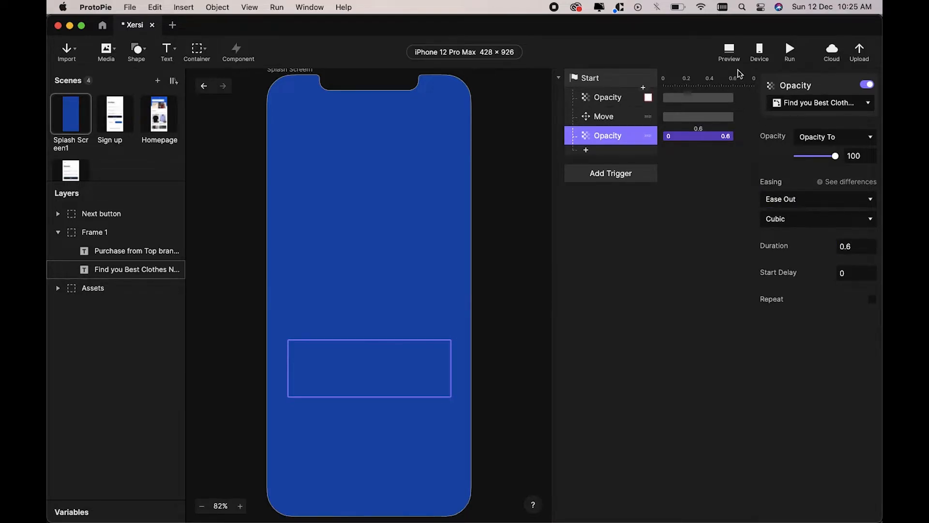
# Step: Preview the splash animation, replay it twice, and return to the editor
pyautogui.click(730, 50)
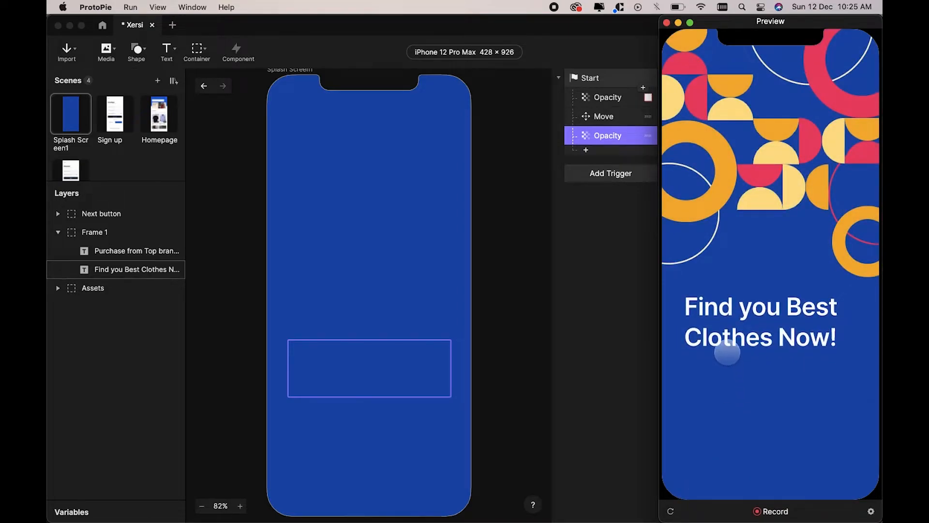
pyautogui.click(672, 512)
pyautogui.click(672, 512)
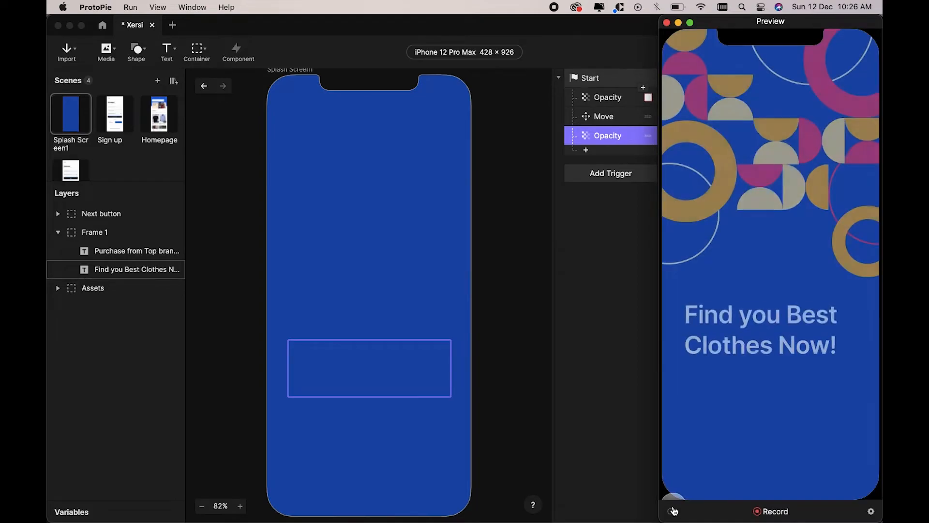
pyautogui.click(607, 374)
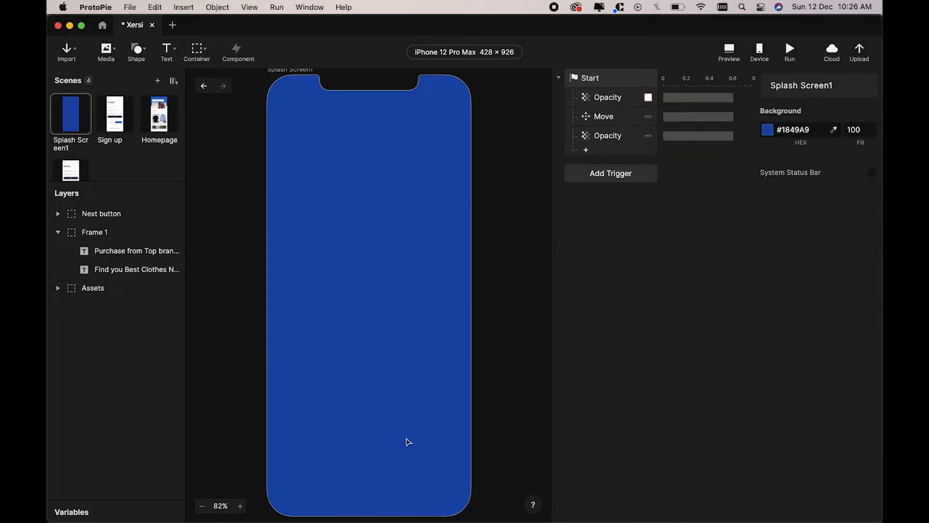
# Step: Add a Move response that moves the 'Purchase from Top brands' subtitle to Y 132
pyautogui.click(587, 151)
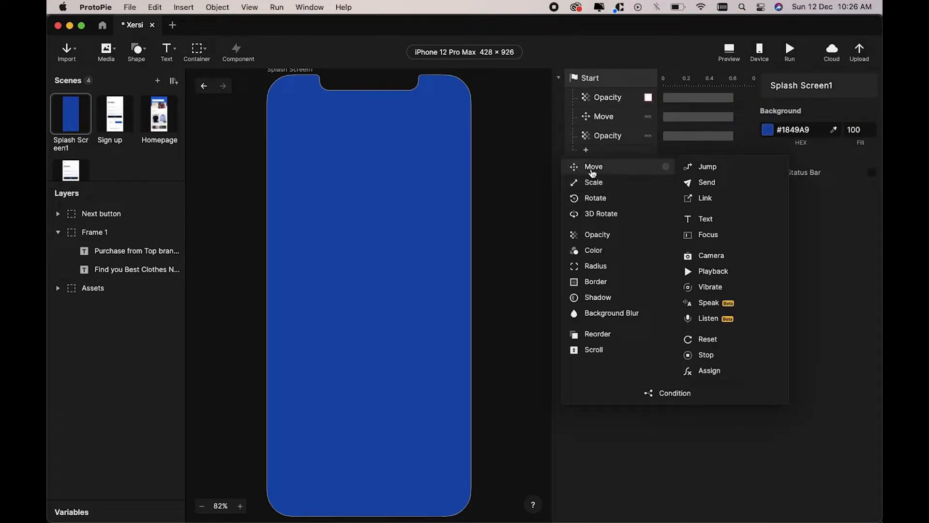
pyautogui.click(613, 166)
pyautogui.click(787, 103)
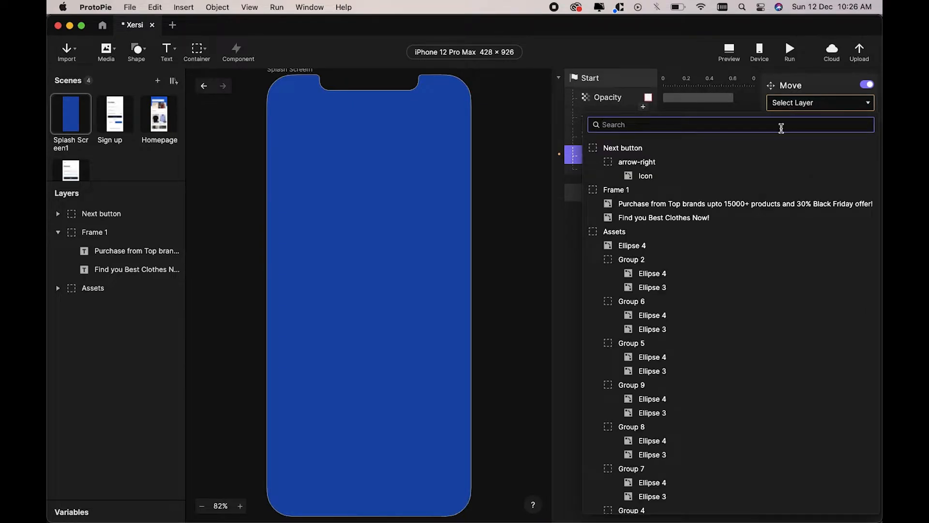
pyautogui.click(710, 206)
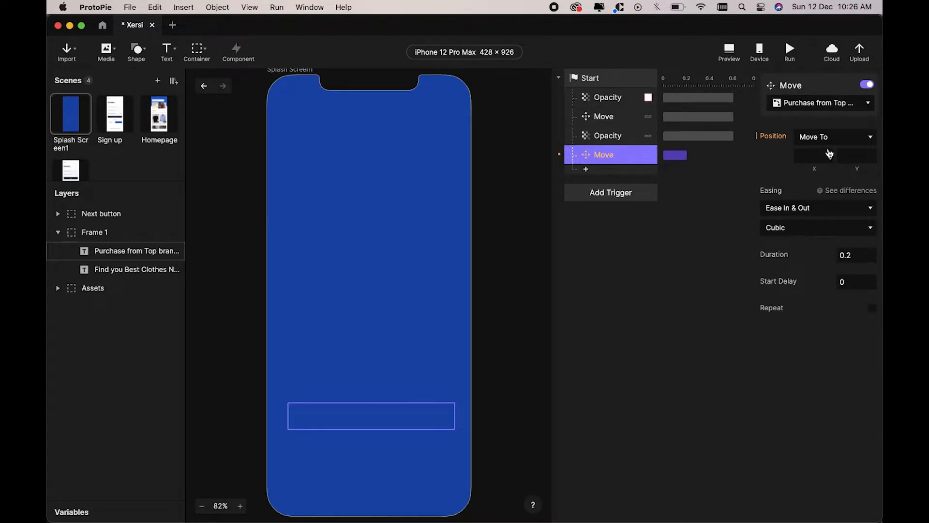
pyautogui.click(870, 156)
pyautogui.write('132')
pyautogui.press('Return')
# Step: Give the subtitle's move Ease Out easing and a 0.6 s duration
pyautogui.click(807, 227)
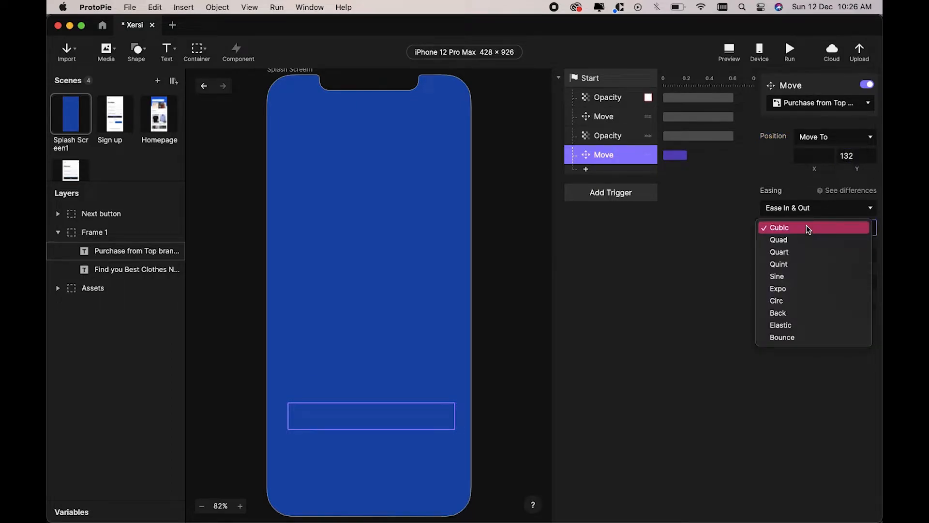
pyautogui.click(809, 207)
pyautogui.click(797, 201)
pyautogui.click(798, 199)
pyautogui.click(803, 193)
pyautogui.click(851, 254)
pyautogui.press('BackSpace')
pyautogui.write('6')
pyautogui.press('Return')
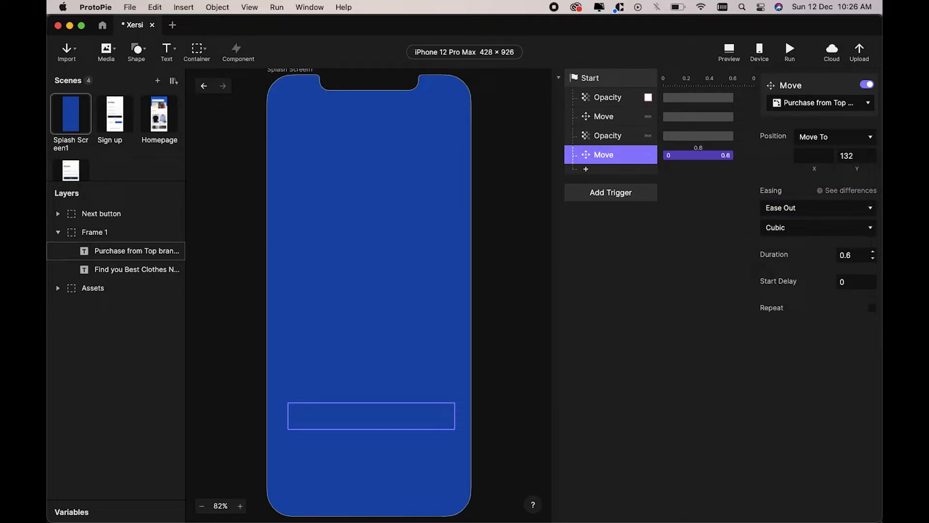
# Step: Add an Opacity response fading the subtitle to 100, Ease Out, over 0.6 s
pyautogui.click(587, 170)
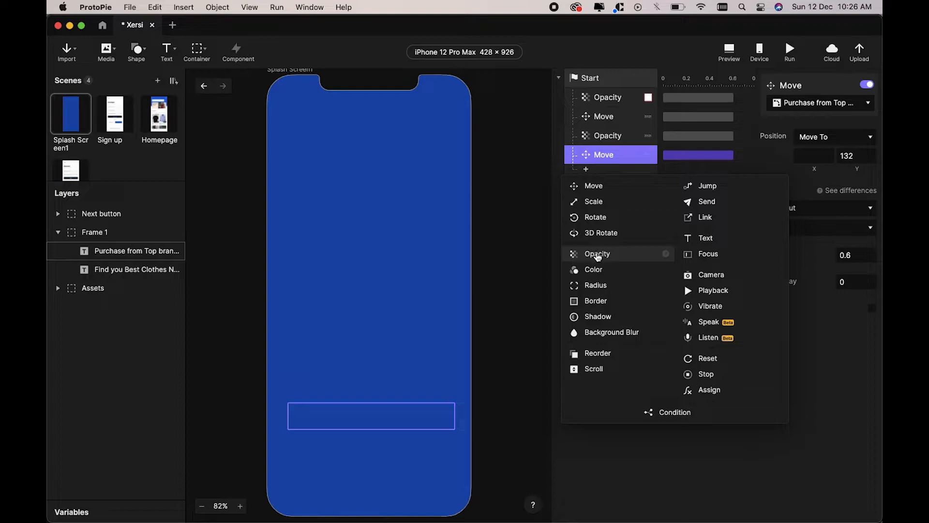
pyautogui.click(598, 255)
pyautogui.click(808, 102)
pyautogui.click(726, 206)
pyautogui.moveTo(799, 158); pyautogui.dragTo(858, 154)
pyautogui.click(814, 199)
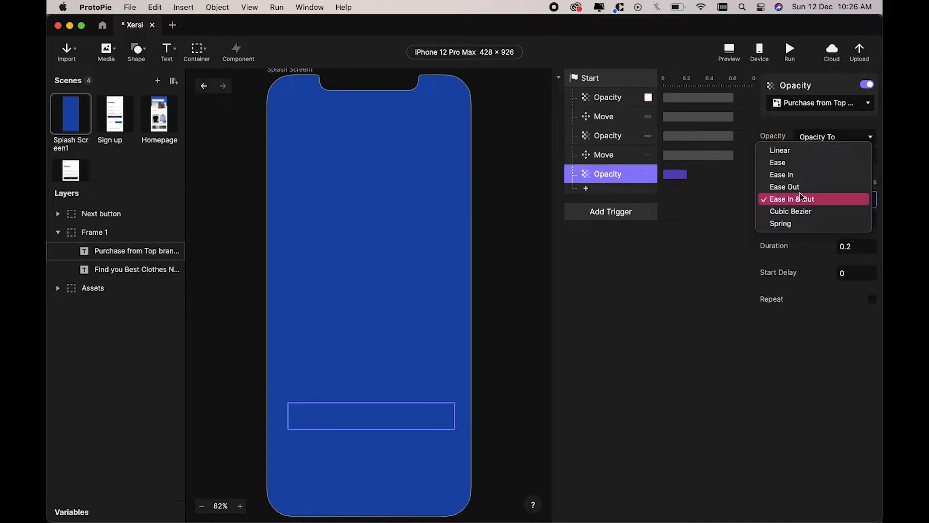
pyautogui.click(801, 188)
pyautogui.click(859, 246)
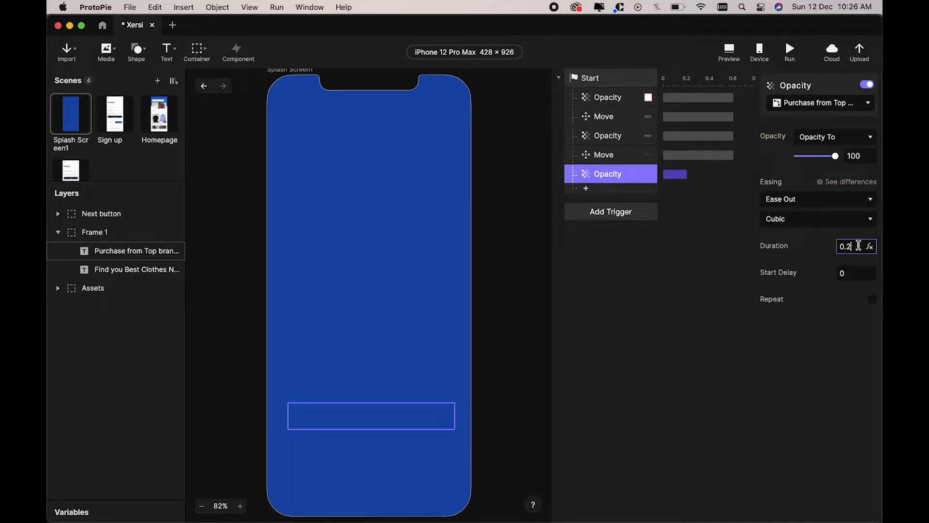
pyautogui.press('Return')
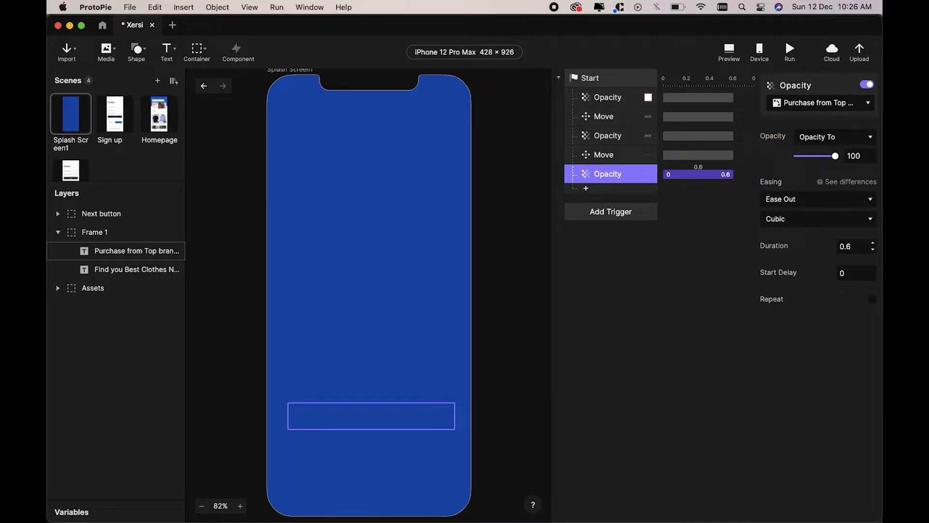
# Step: Preview the splash animation, replay it twice, and return to the editor
pyautogui.click(729, 52)
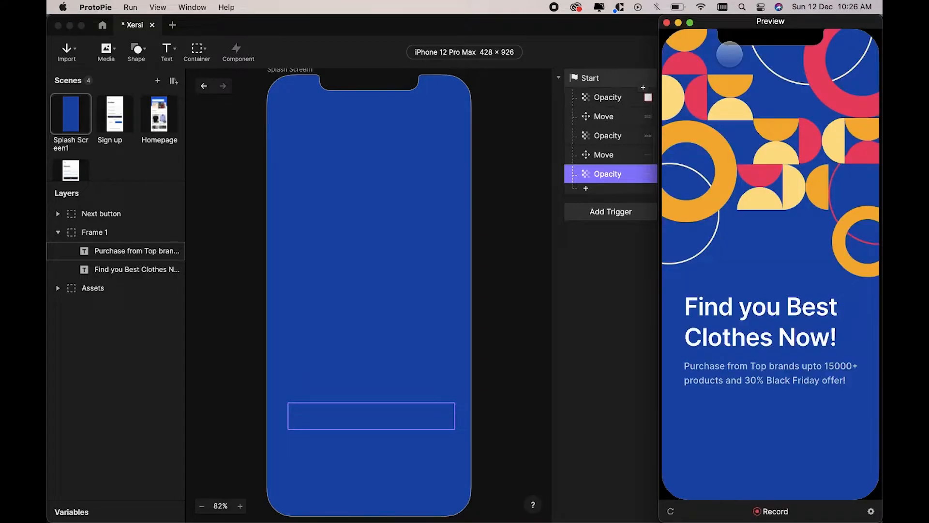
pyautogui.click(671, 510)
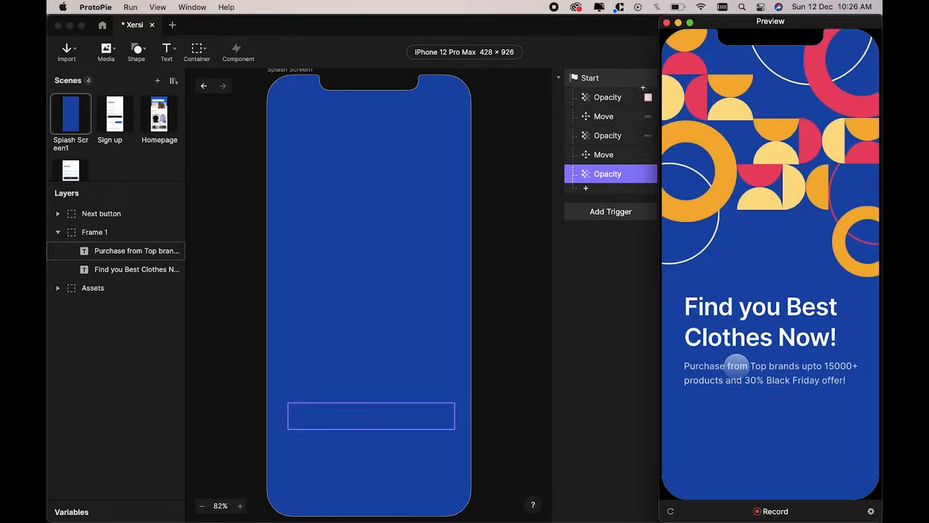
pyautogui.click(671, 511)
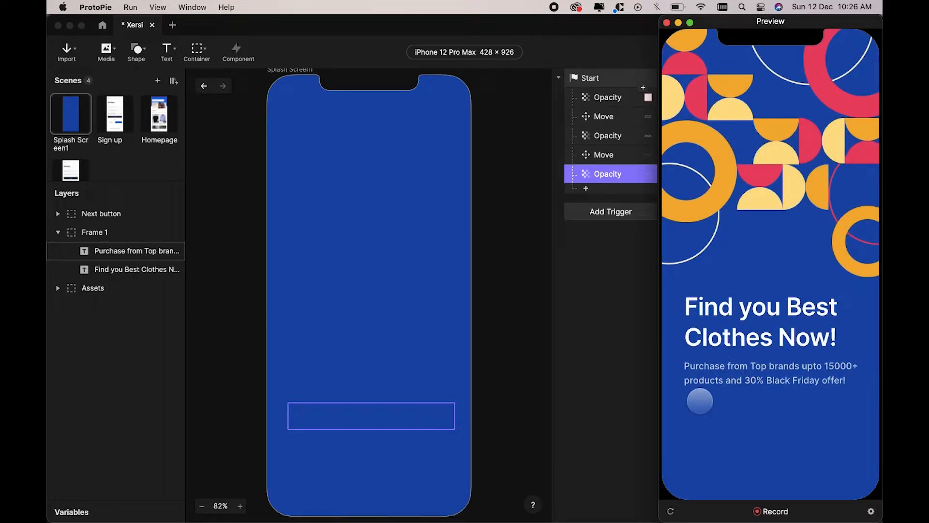
pyautogui.click(638, 328)
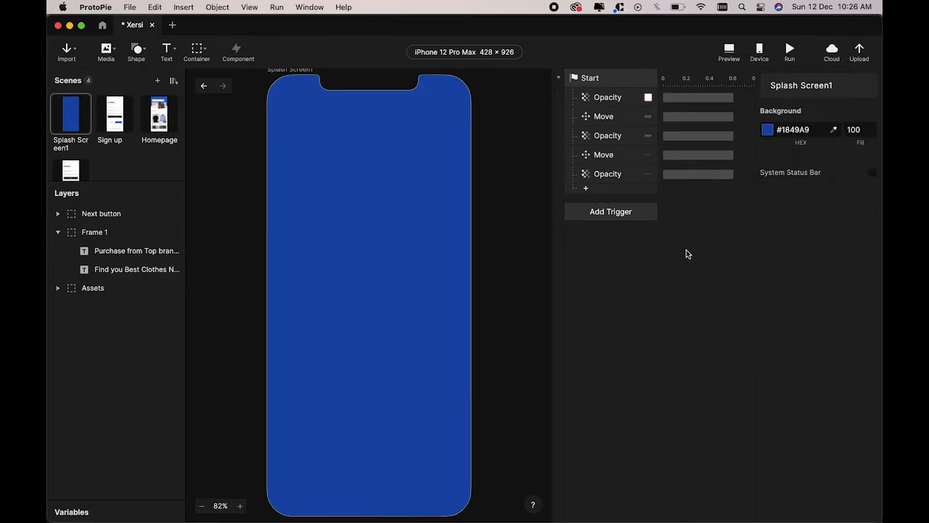
# Step: Set the subtitle move's start delay to 0.07 s
pyautogui.click(680, 173)
pyautogui.click(693, 156)
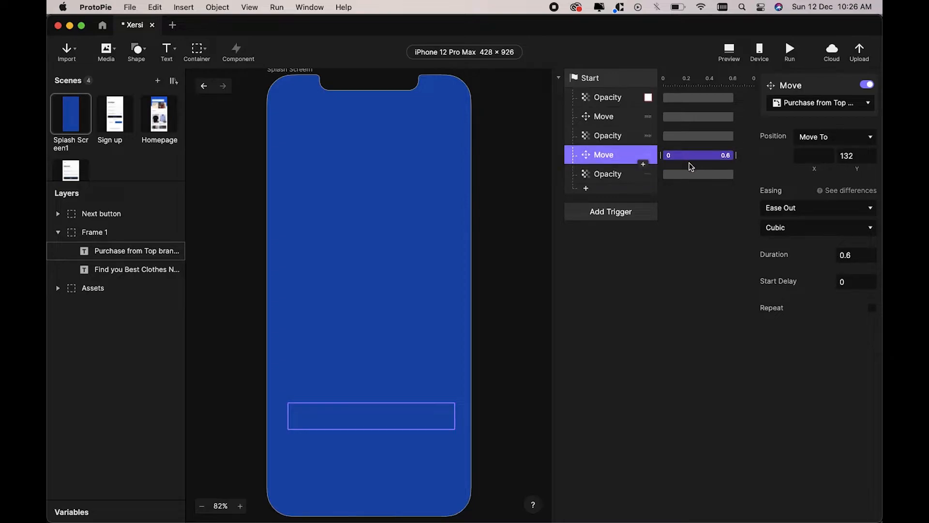
pyautogui.click(855, 285)
pyautogui.write('.07')
pyautogui.press('Return')
# Step: Set the subtitle fade's start delay to 0.07 s, correcting a mistyped 0.7
pyautogui.click(711, 179)
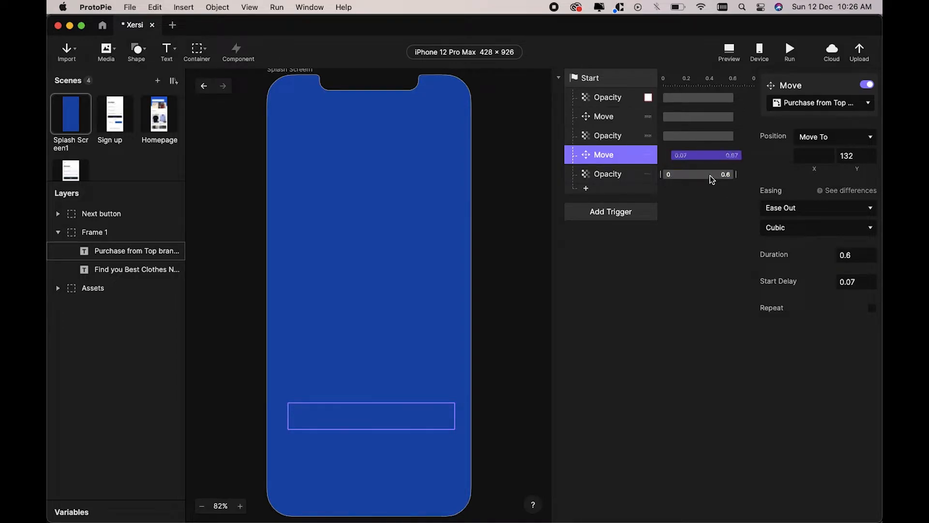
pyautogui.click(856, 280)
pyautogui.write('0')
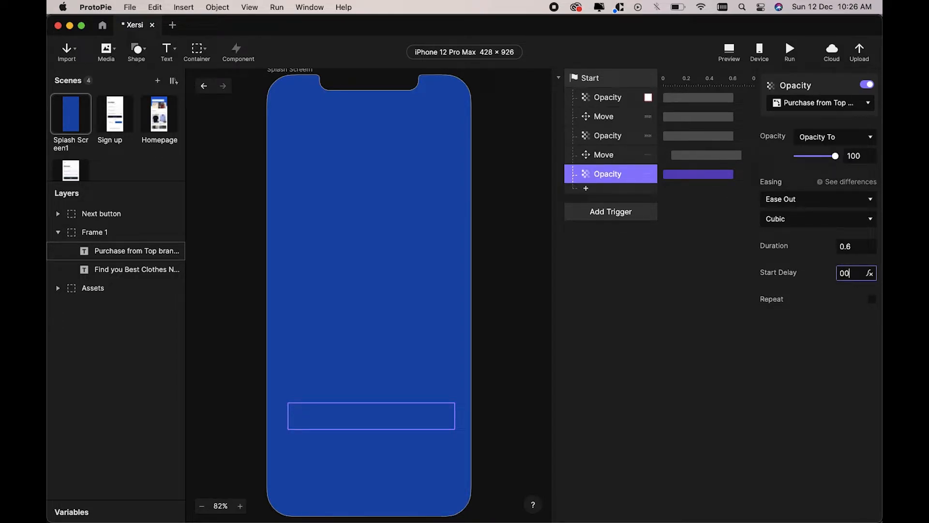
pyautogui.write('.7')
pyautogui.press('Return')
pyautogui.click(853, 274)
pyautogui.write('7')
pyautogui.press('Return')
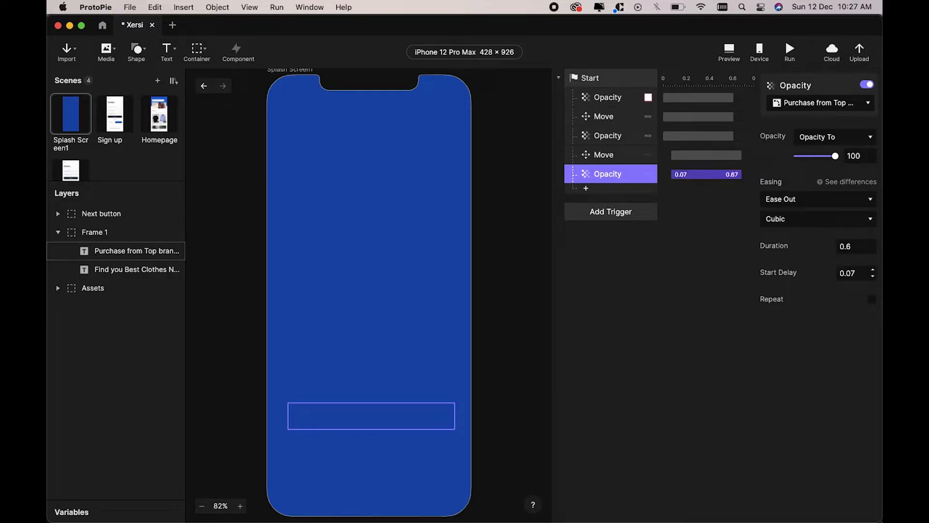
# Step: Preview and replay the splash animation to check the new timing
pyautogui.click(730, 51)
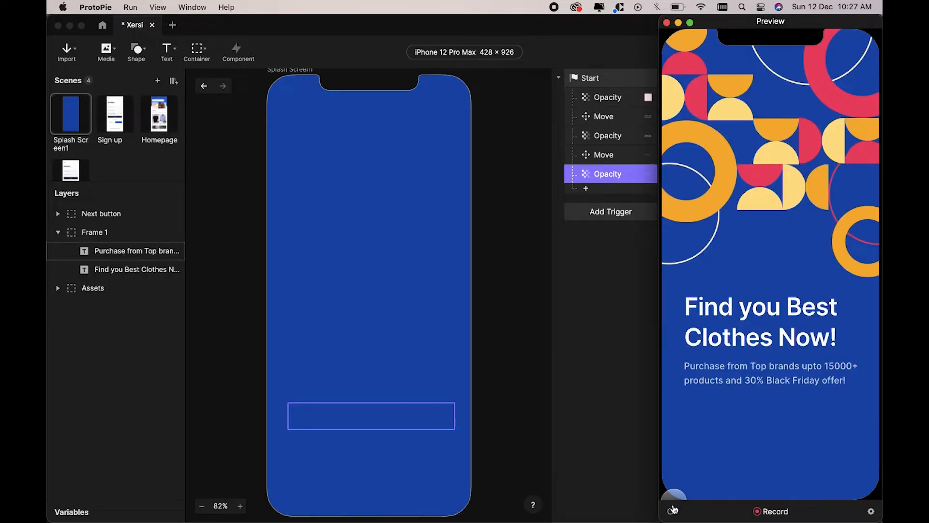
pyautogui.click(673, 511)
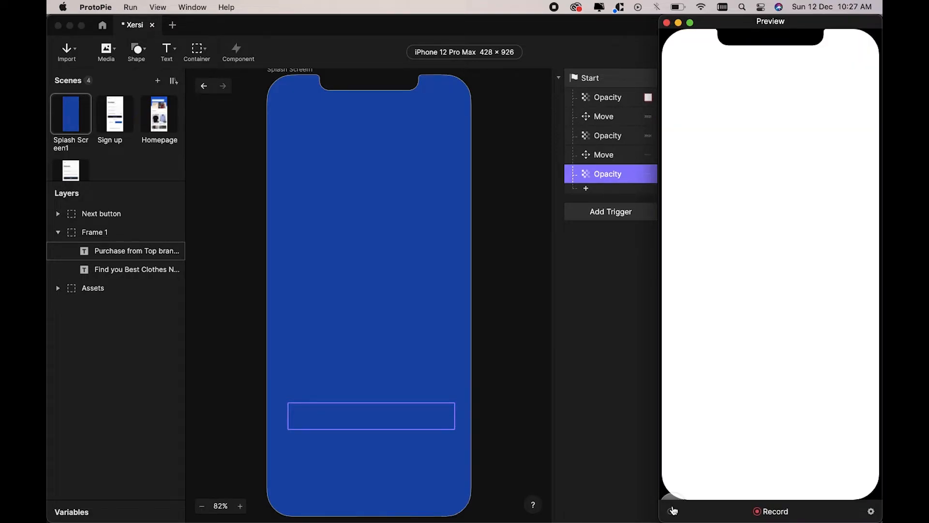
pyautogui.click(609, 484)
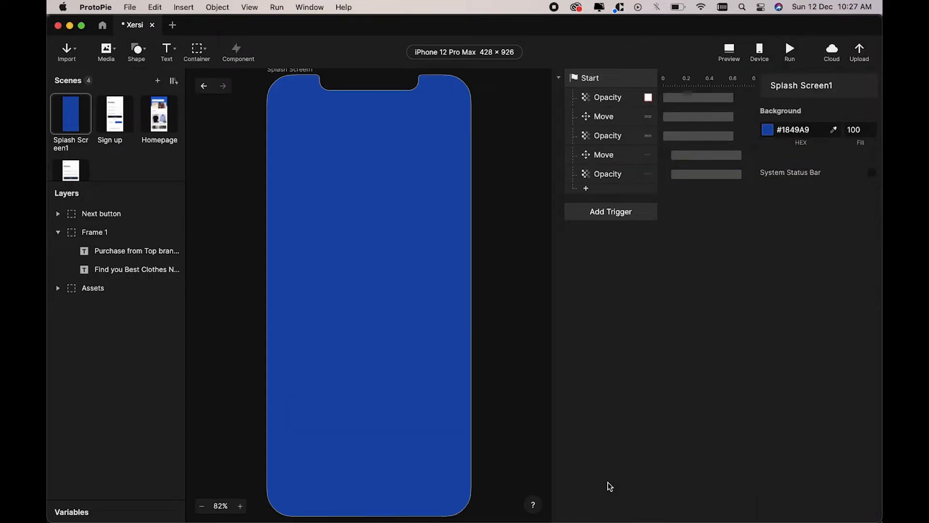
# Step: Add a Move response that moves the Next button to Y 768
pyautogui.click(584, 189)
pyautogui.click(589, 206)
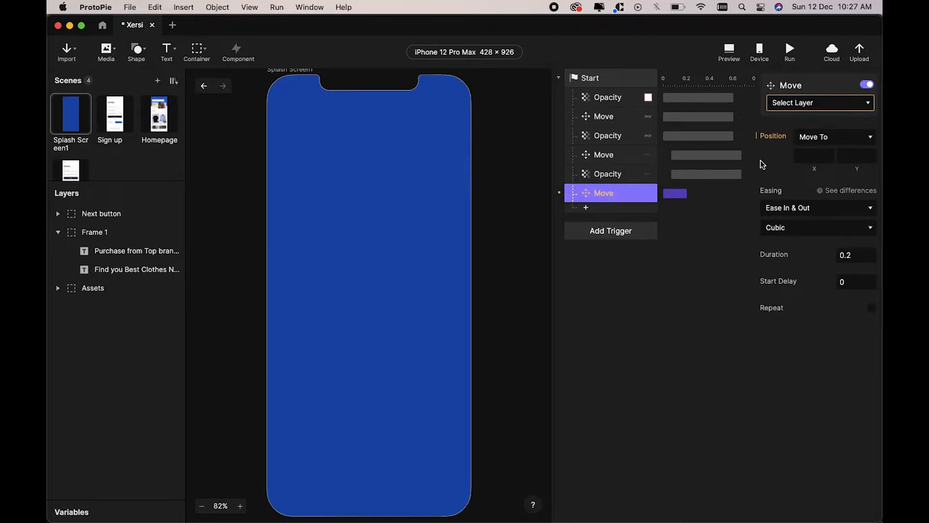
pyautogui.click(817, 103)
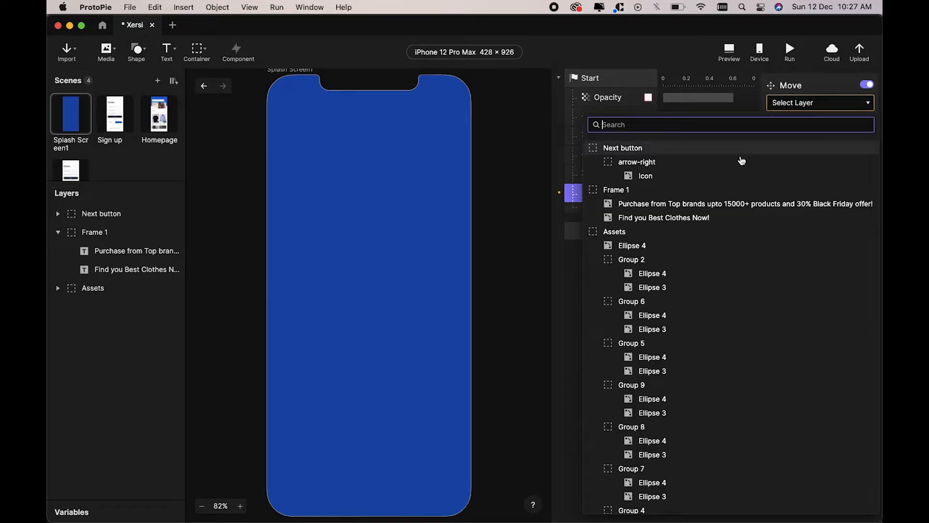
pyautogui.click(711, 148)
pyautogui.click(839, 157)
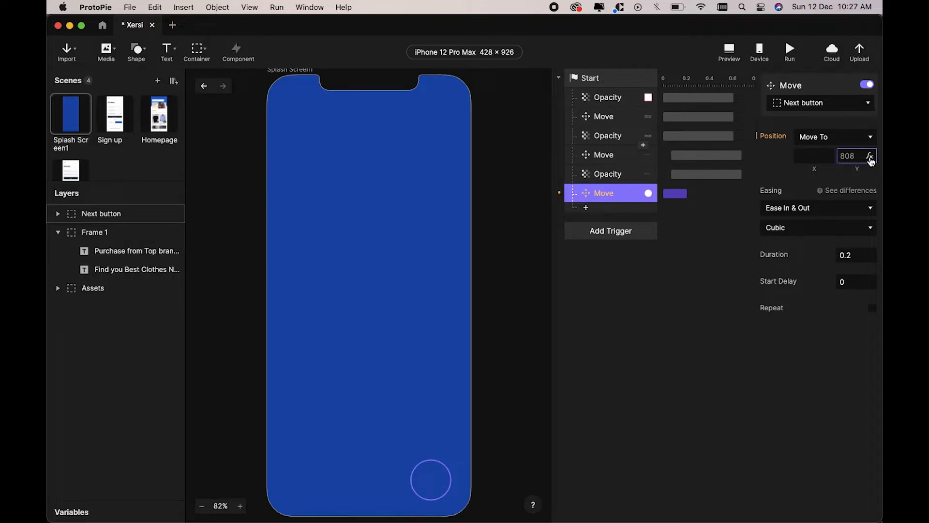
pyautogui.press('Return')
# Step: Give the Next button's move Ease Out, 0.6 s duration and 0.14 s start delay
pyautogui.click(821, 207)
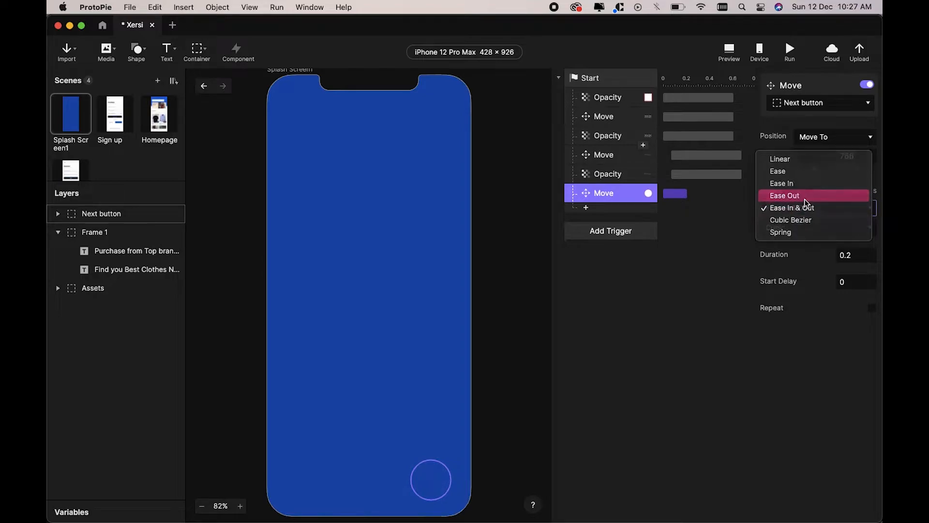
pyautogui.click(805, 194)
pyautogui.click(857, 255)
pyautogui.write('0.')
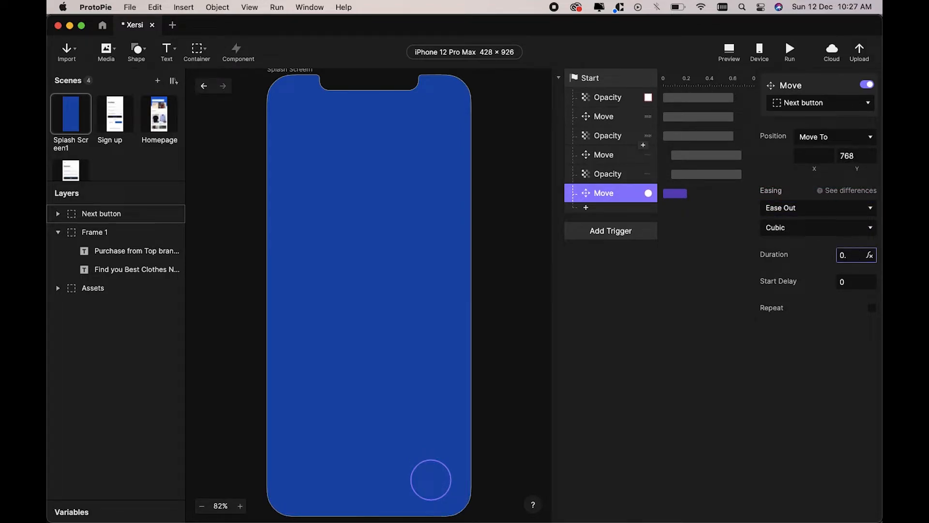
pyautogui.write('6')
pyautogui.press('Return')
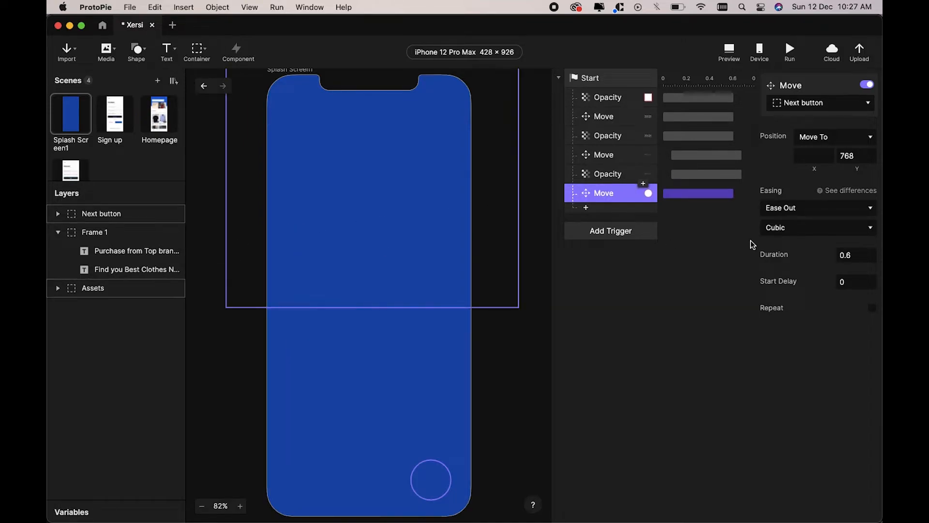
pyautogui.click(856, 281)
pyautogui.write('.14')
pyautogui.press('Return')
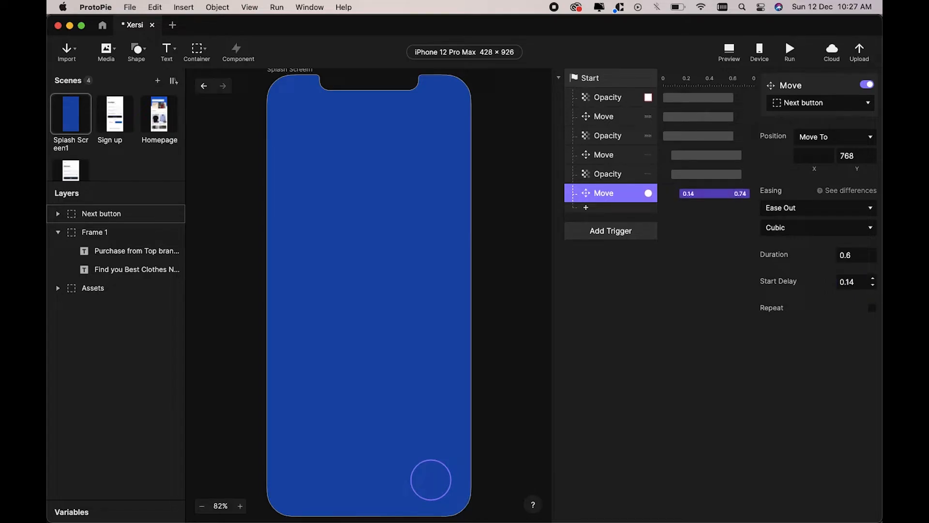
# Step: Add an Opacity response fading the Next button to 100 with Ease Out
pyautogui.click(589, 207)
pyautogui.click(607, 283)
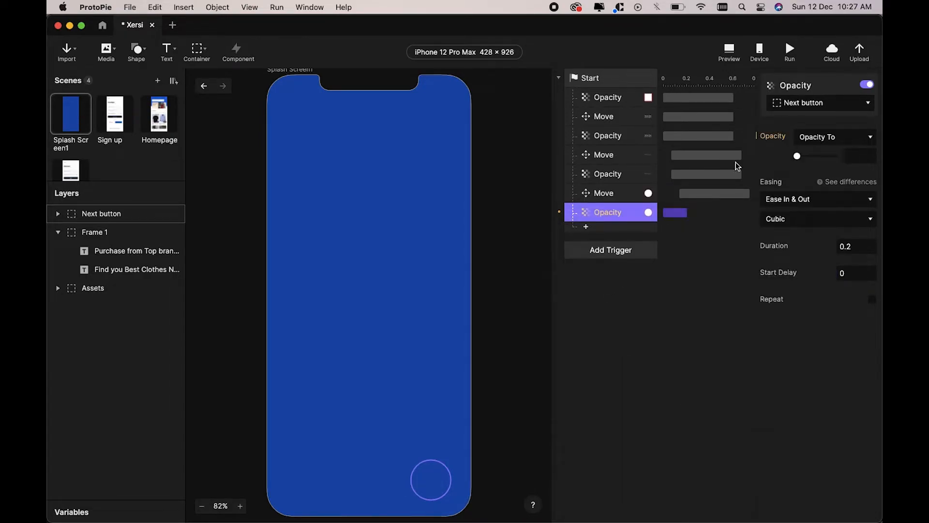
pyautogui.click(793, 107)
pyautogui.click(700, 152)
pyautogui.moveTo(798, 156); pyautogui.dragTo(836, 156)
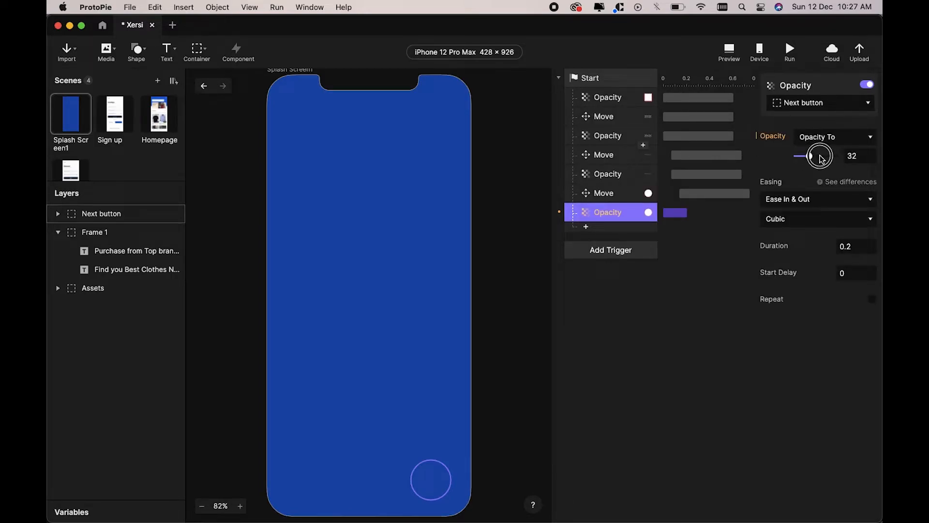
pyautogui.click(809, 201)
pyautogui.click(783, 189)
# Step: Set the Next button fade's duration to 0.6 s and start delay to 0.14 s
pyautogui.click(857, 248)
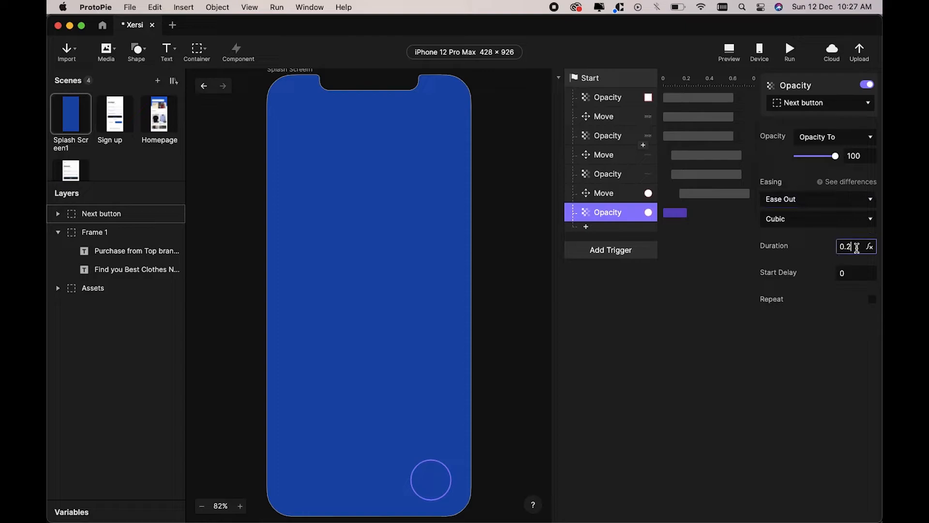
pyautogui.press('Return')
pyautogui.click(853, 271)
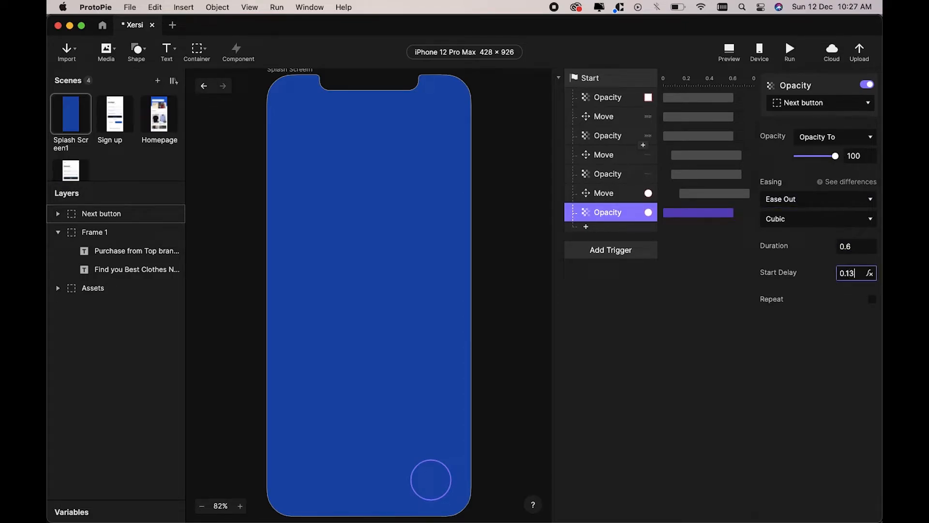
pyautogui.press('Return')
pyautogui.click(860, 275)
pyautogui.press('BackSpace')
pyautogui.write('4')
pyautogui.press('Return')
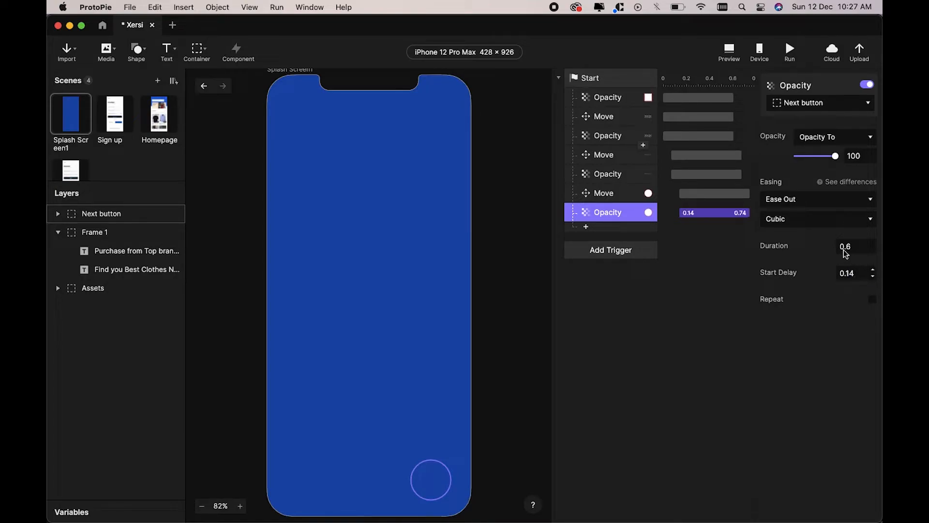
# Step: Preview the finished splash animation and replay it twice
pyautogui.click(729, 50)
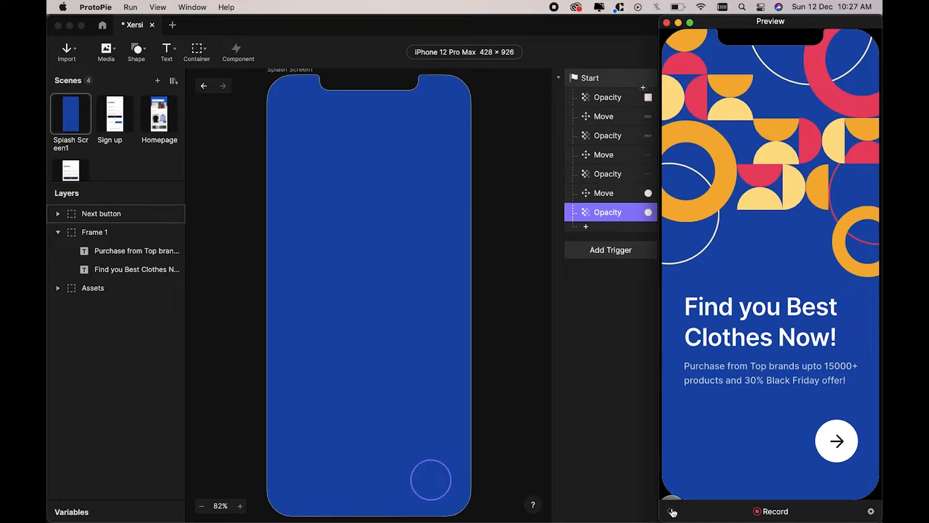
pyautogui.click(673, 512)
pyautogui.click(672, 512)
pyautogui.click(605, 383)
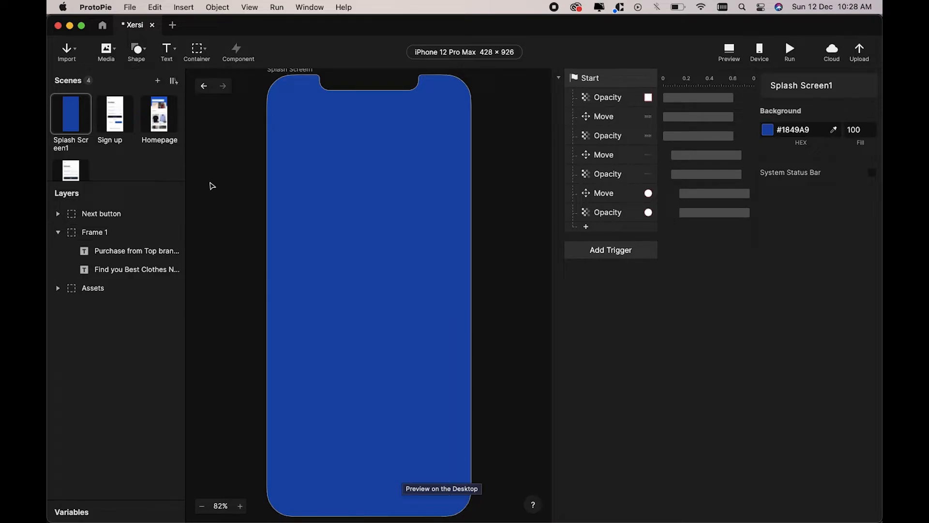
# Step: Switch to Sign up and back to Splash Screen1, then collapse the Start trigger
pyautogui.click(113, 131)
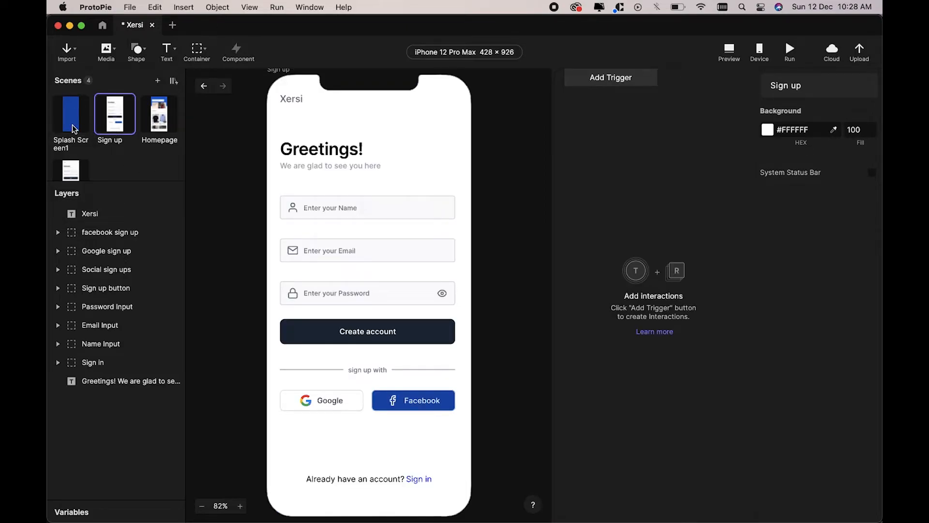
pyautogui.click(72, 127)
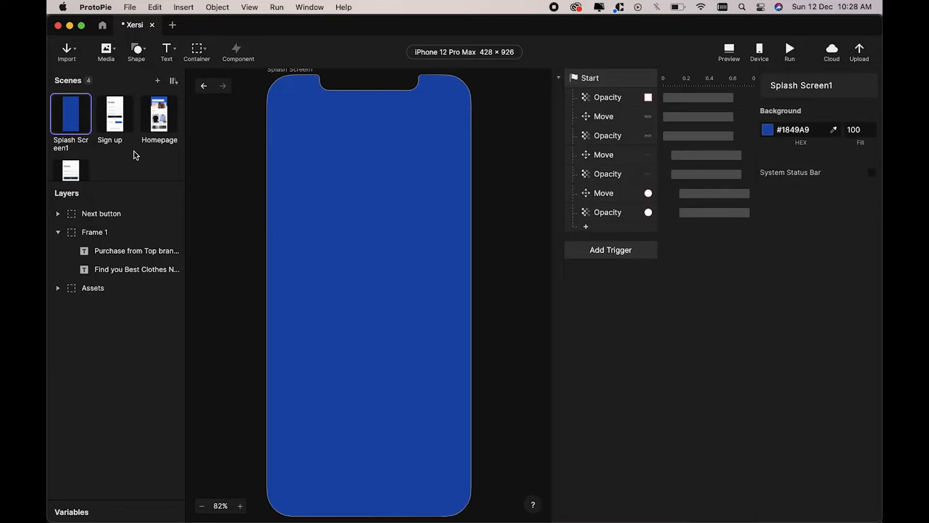
pyautogui.click(561, 79)
pyautogui.click(601, 79)
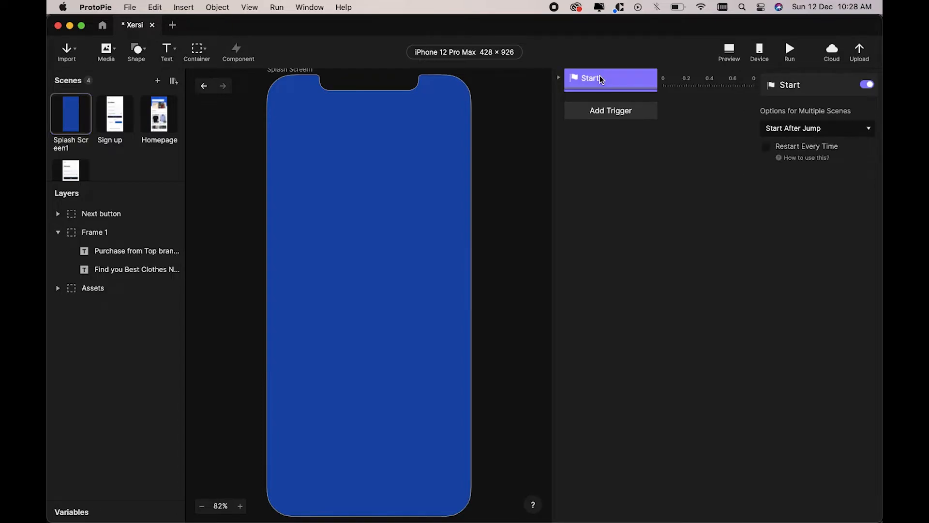
# Step: Preview and replay the splash animation once more
pyautogui.click(733, 51)
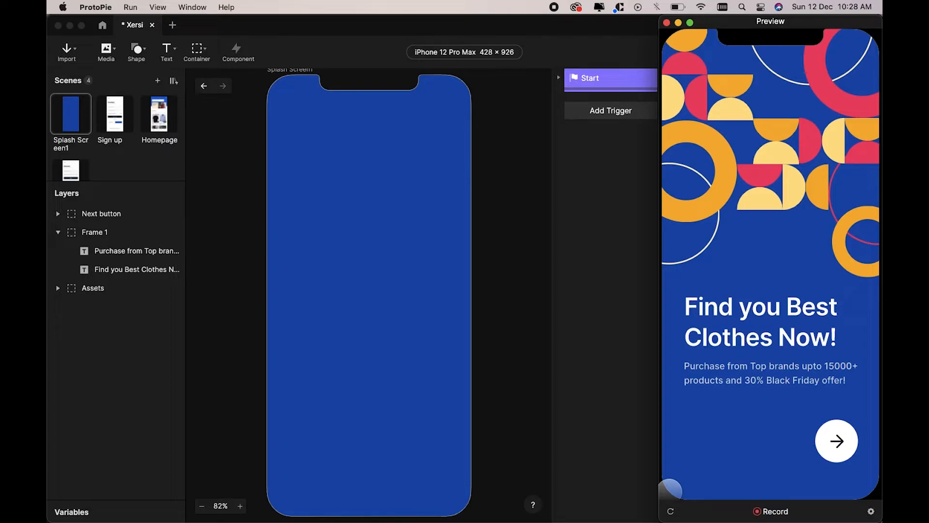
pyautogui.click(671, 515)
pyautogui.click(602, 160)
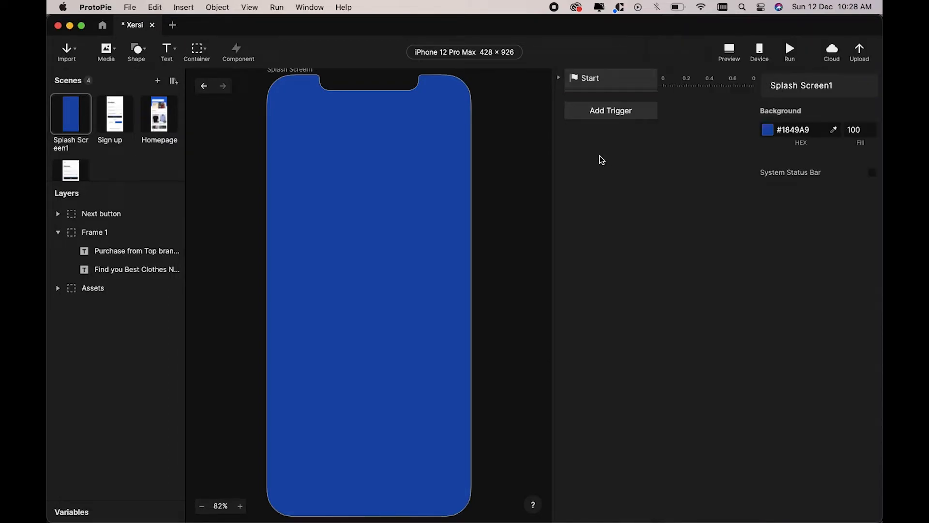
# Step: Add a Tap trigger on the Next button
pyautogui.click(610, 111)
pyautogui.click(595, 142)
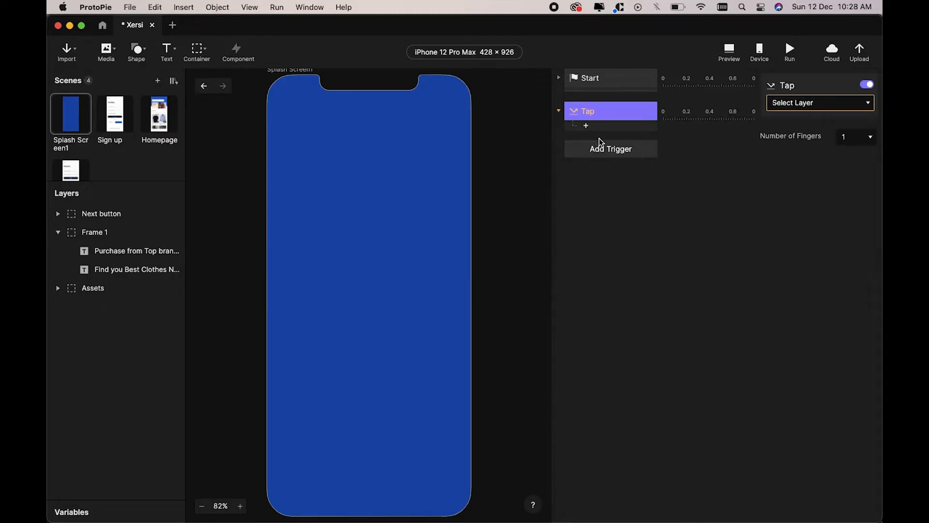
pyautogui.click(802, 103)
pyautogui.click(696, 151)
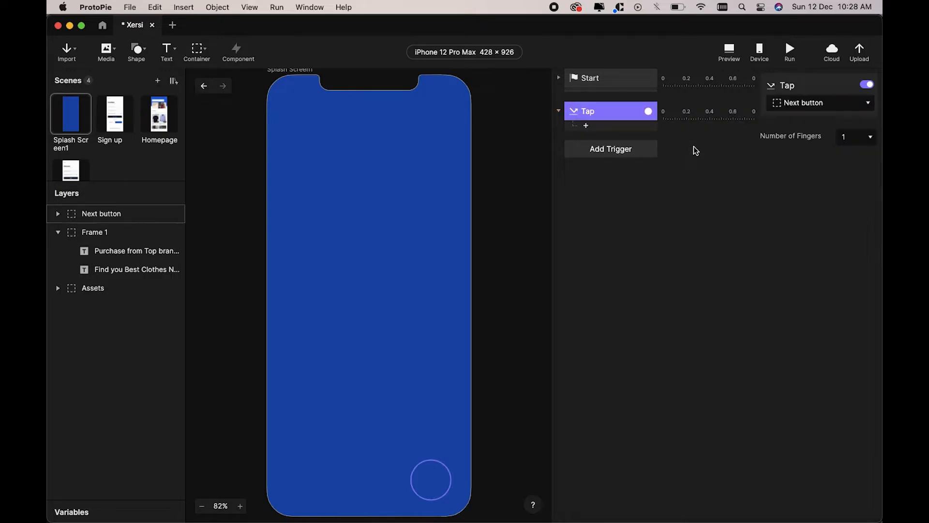
# Step: Make the tap jump to the Sign up scene with a Fade transition, then preview
pyautogui.click(586, 127)
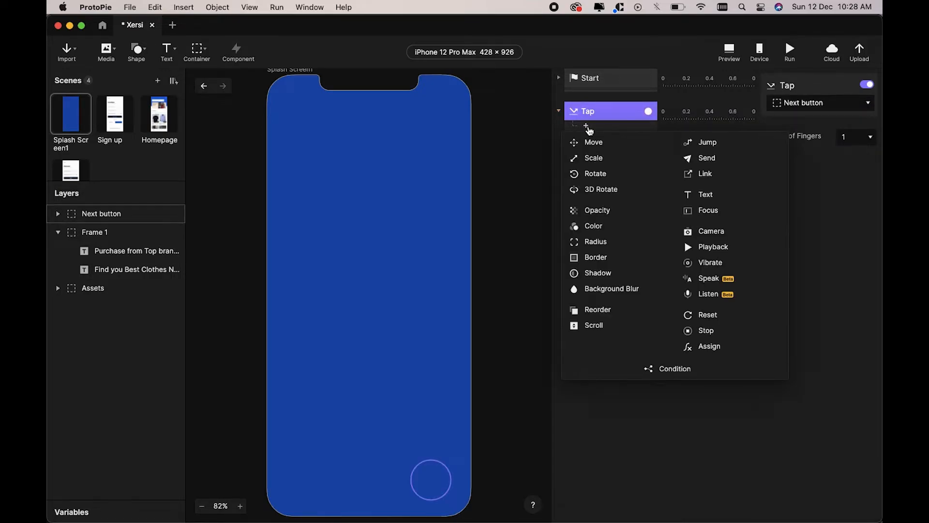
pyautogui.click(706, 141)
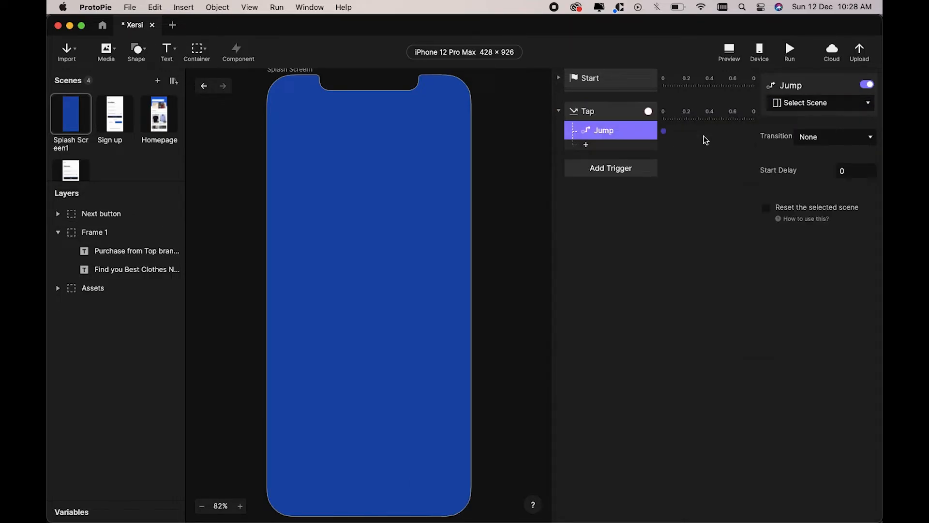
pyautogui.click(820, 103)
pyautogui.click(809, 165)
pyautogui.click(823, 138)
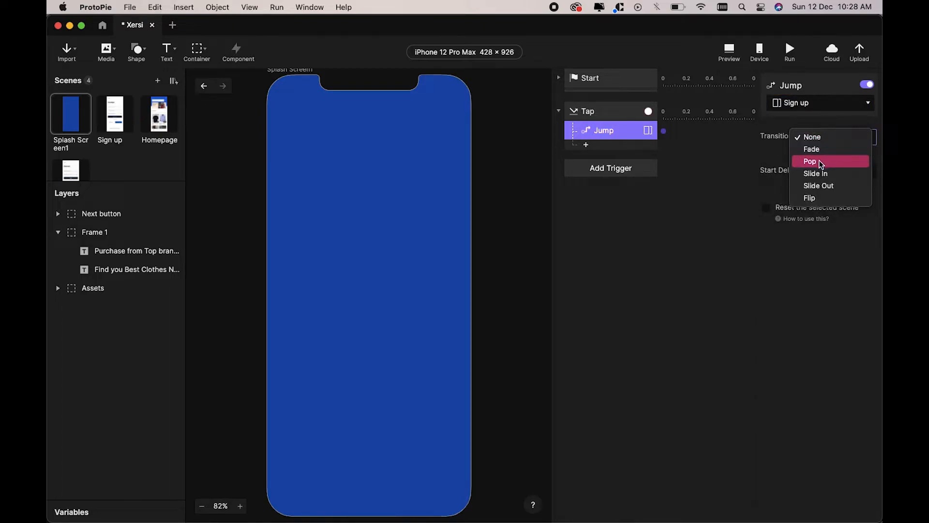
pyautogui.click(831, 152)
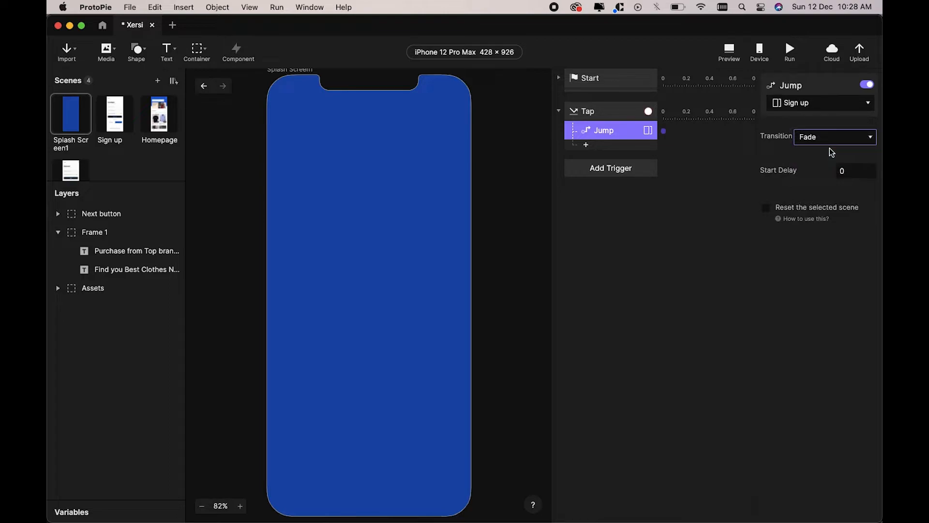
pyautogui.click(732, 56)
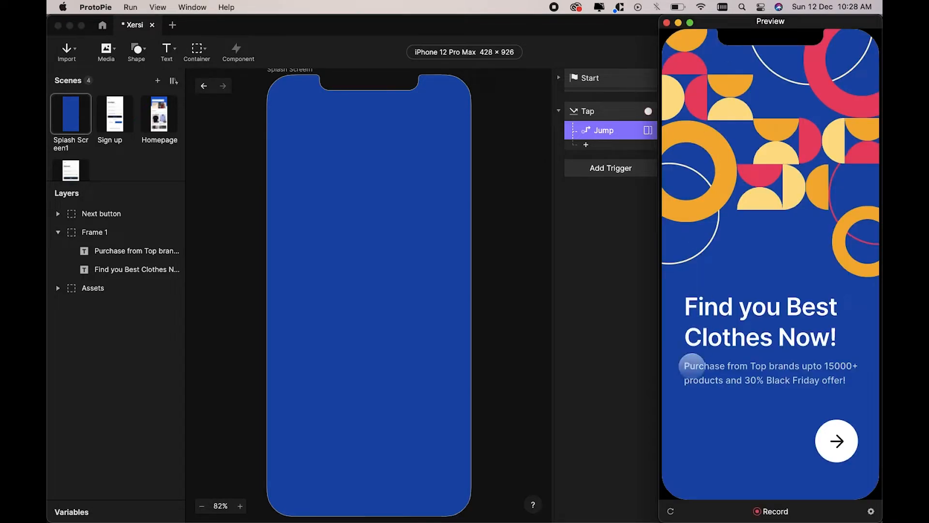
# Step: Tap the Next arrow in the restarted preview to confirm the jump, then show the Sign up scene
pyautogui.click(671, 511)
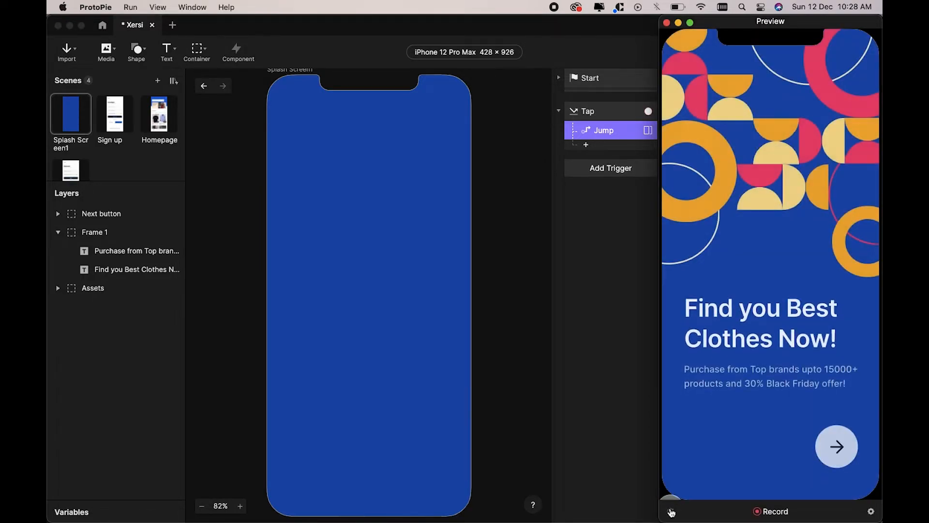
pyautogui.click(836, 441)
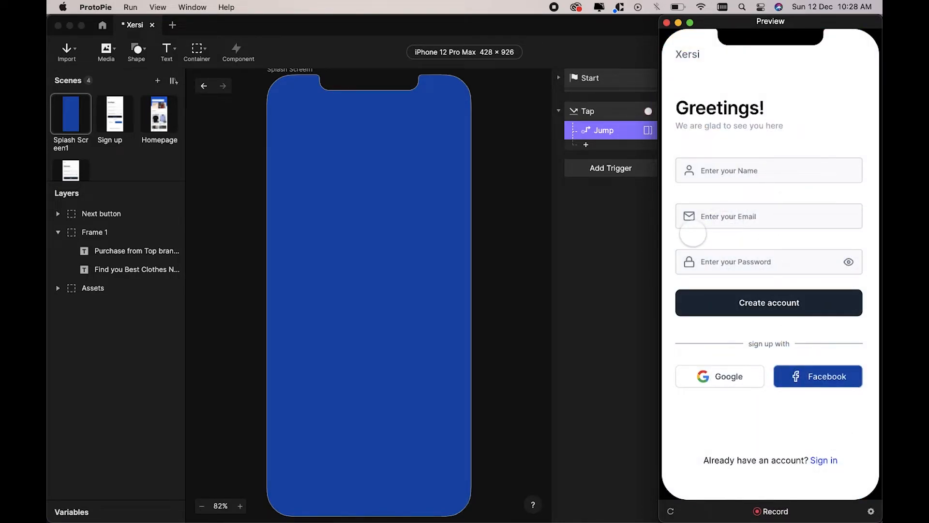
pyautogui.click(620, 252)
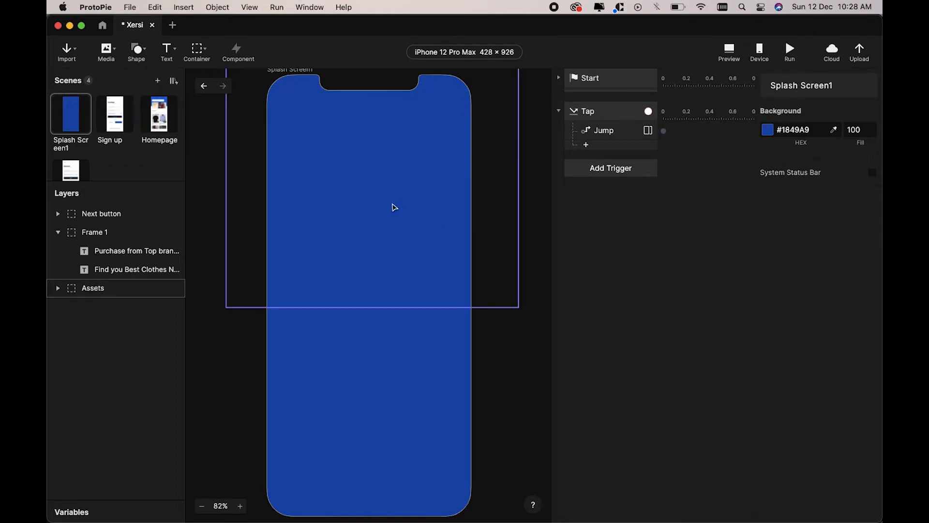
pyautogui.click(130, 121)
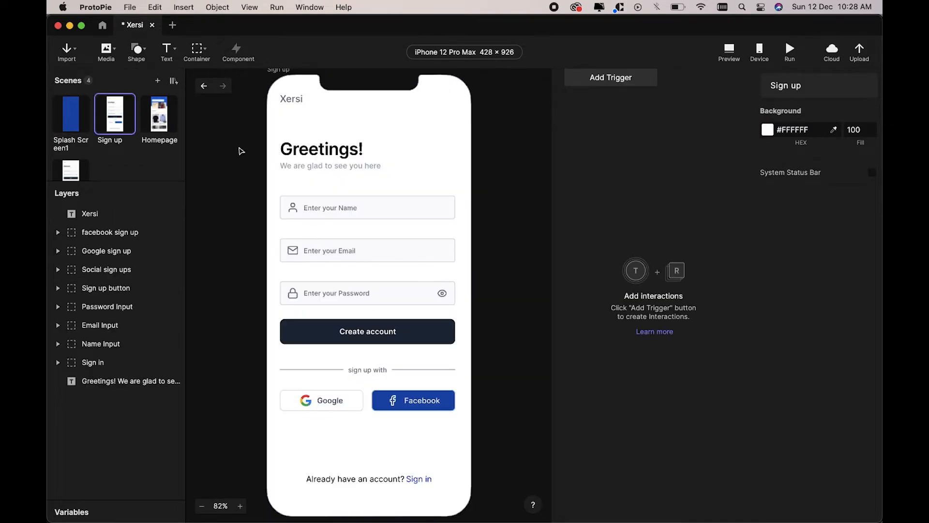
pyautogui.click(732, 54)
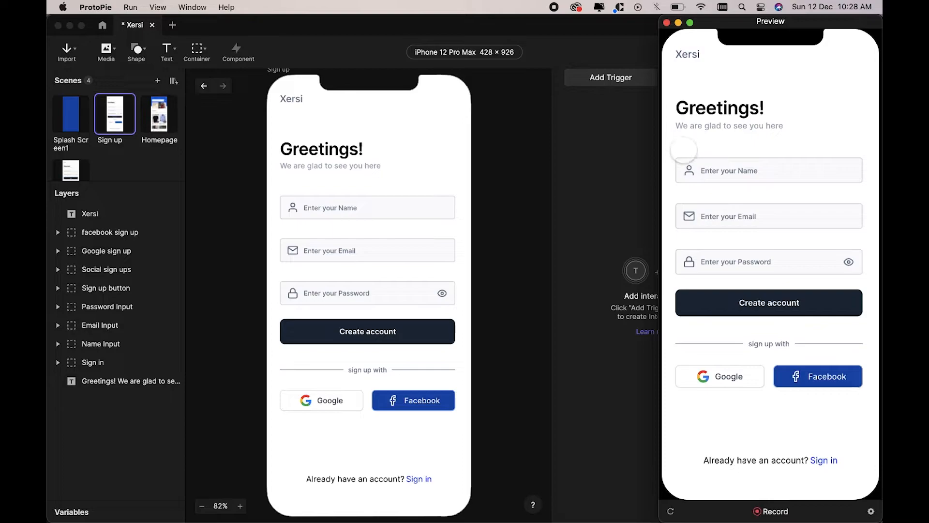
pyautogui.click(620, 140)
pyautogui.click(370, 207)
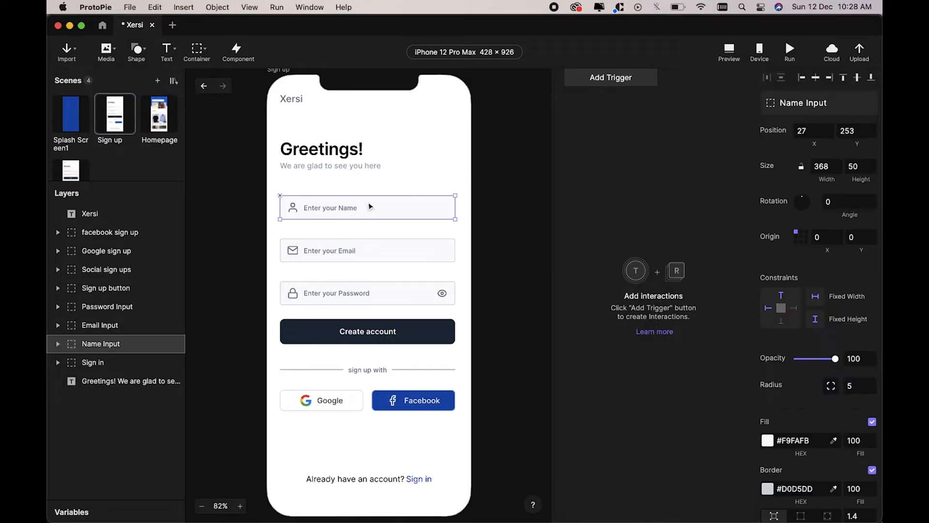
pyautogui.click(206, 51)
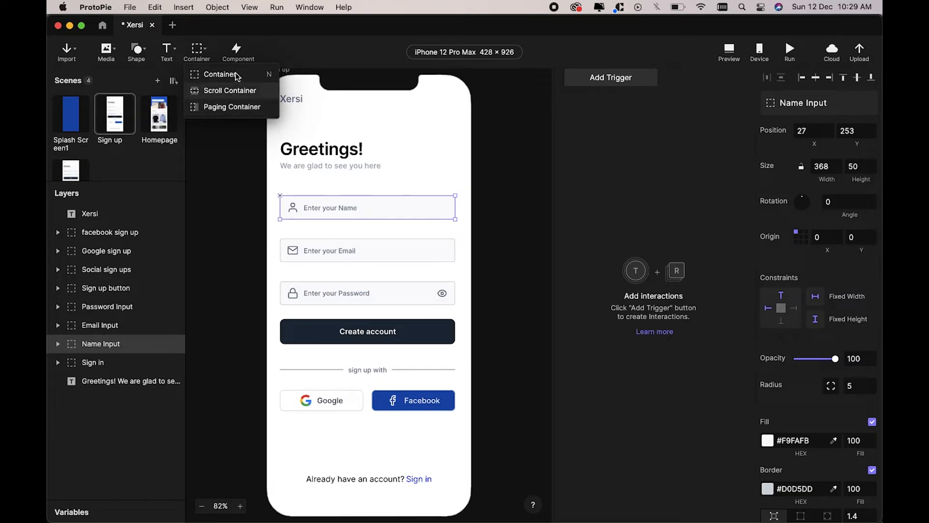
pyautogui.click(177, 51)
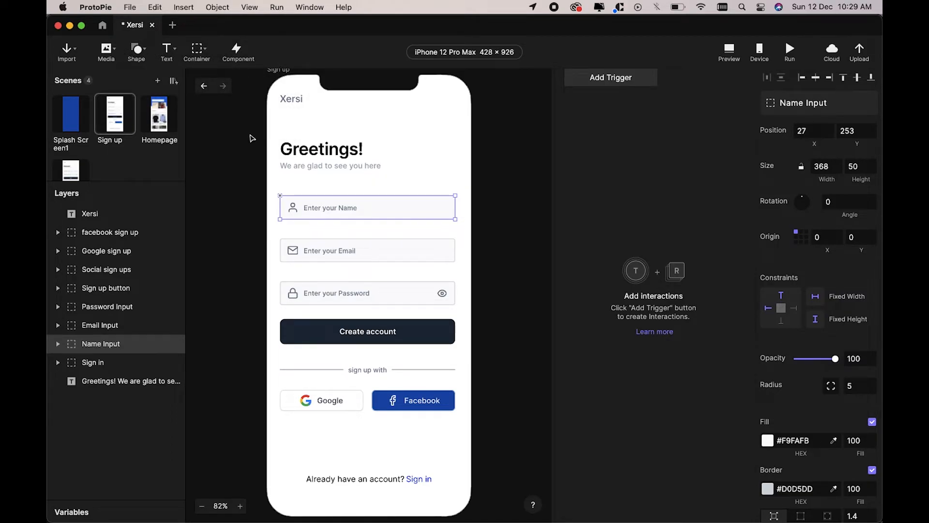
pyautogui.click(243, 230)
# Step: Draw a new input field over the name field, filled with the Email field's colour
pyautogui.click(296, 209)
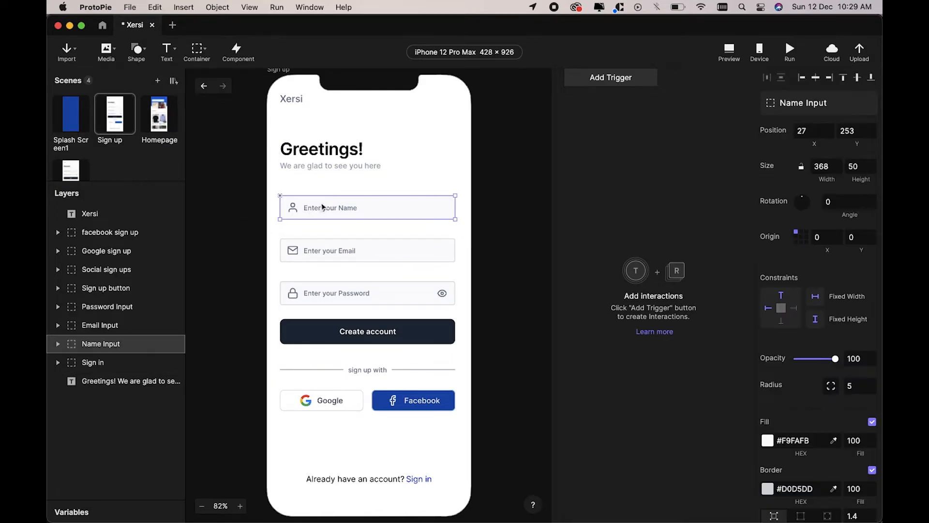
pyautogui.click(177, 53)
pyautogui.click(178, 90)
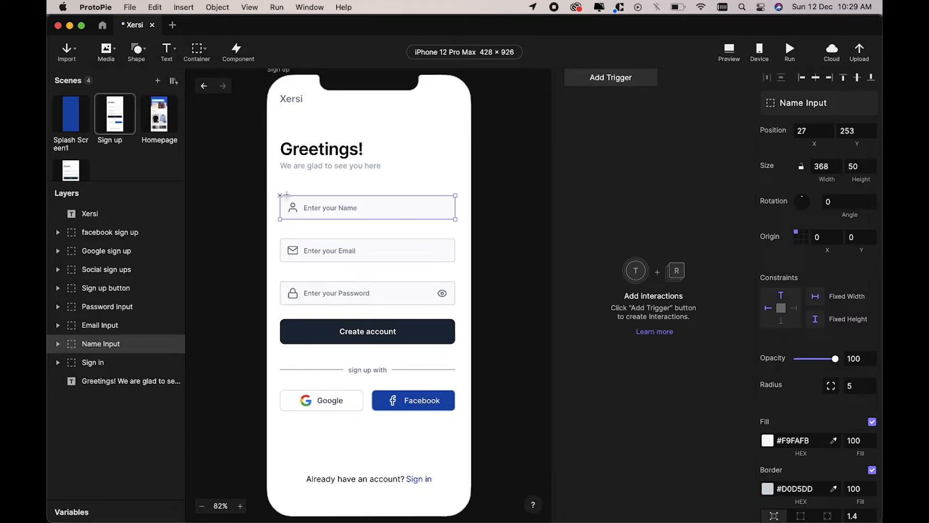
pyautogui.moveTo(286, 195); pyautogui.dragTo(457, 209)
pyautogui.moveTo(286, 207); pyautogui.dragTo(280, 209)
pyautogui.scroll(5, 336, 210)
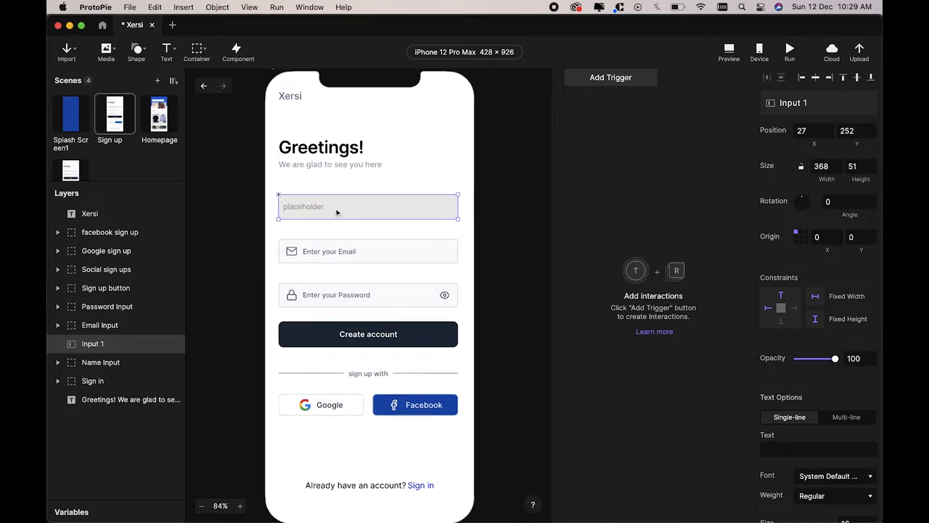
pyautogui.scroll(-10, 820, 436)
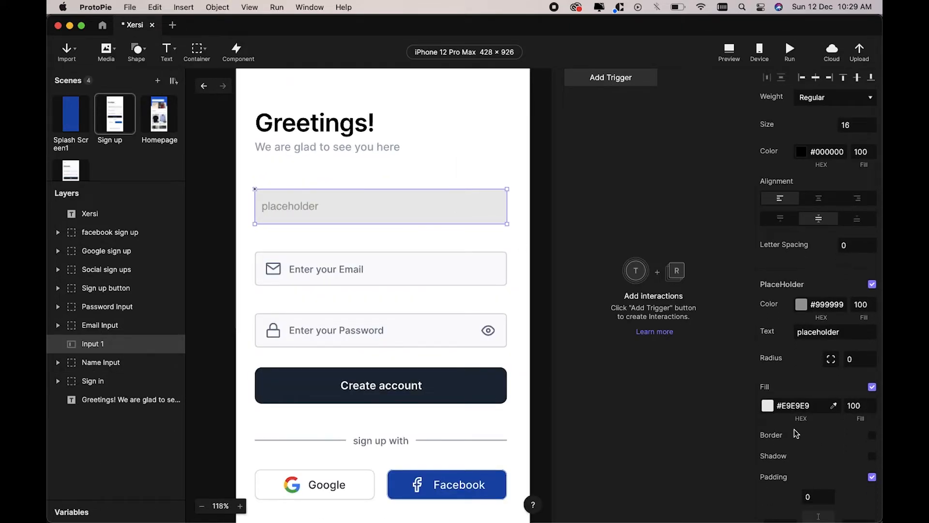
pyautogui.click(836, 408)
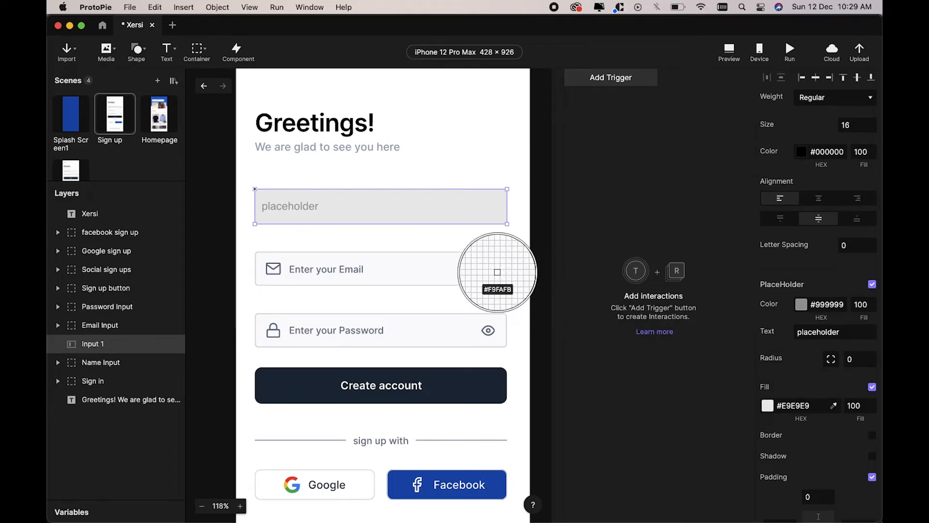
pyautogui.click(469, 270)
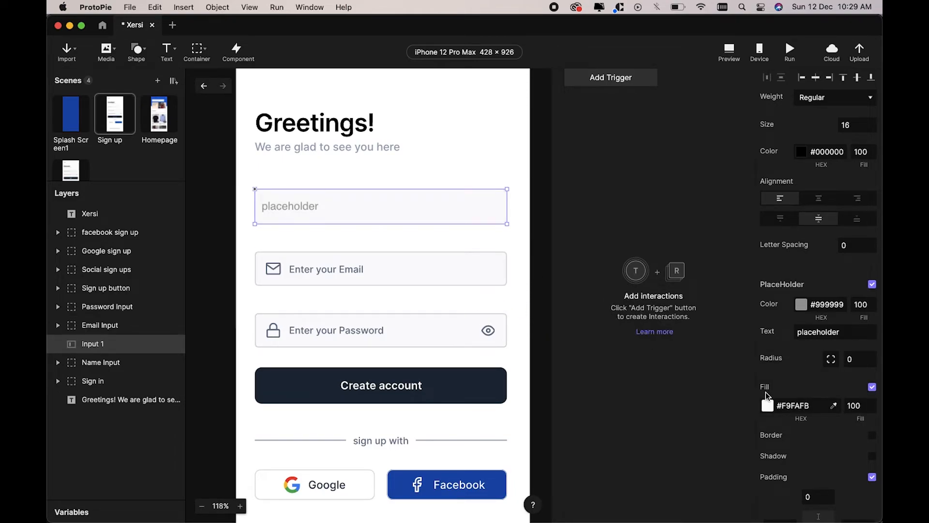
pyautogui.scroll(-2, 770, 388)
# Step: Set the input's placeholder to 'Enter your Name' and keep the Text keyboard type
pyautogui.doubleClick(820, 315)
pyautogui.write('Enter your Name')
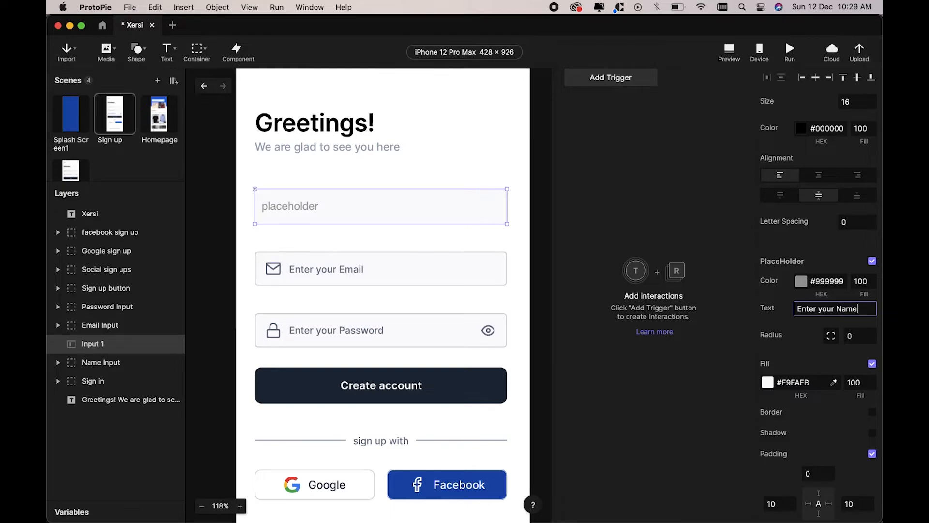
pyautogui.press('Return')
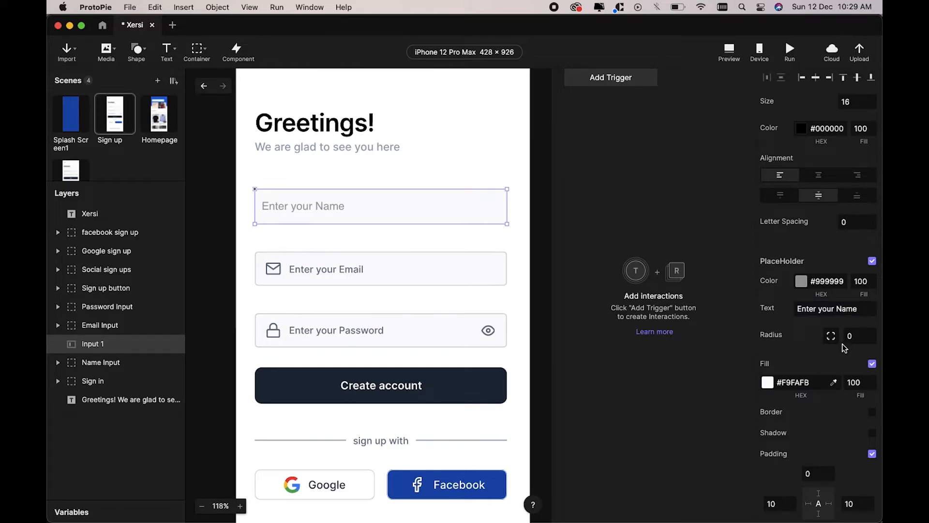
pyautogui.scroll(-12, 844, 348)
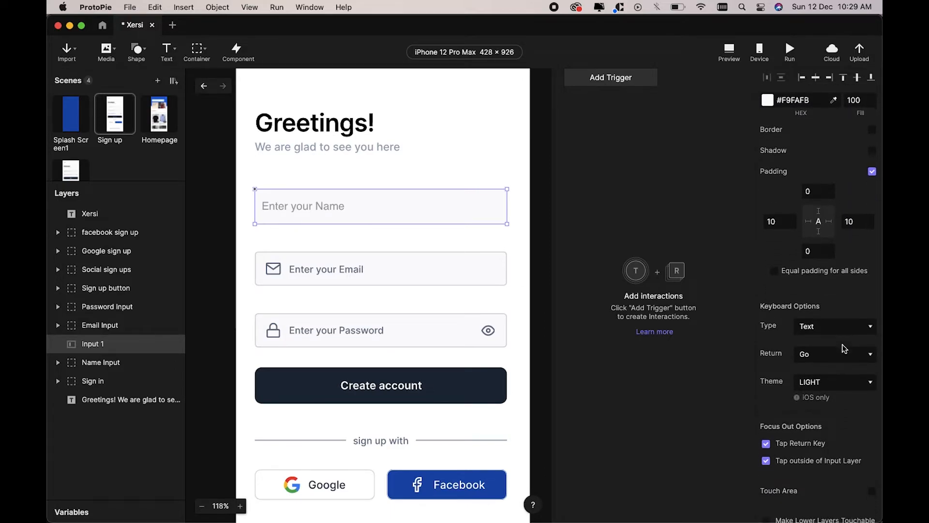
pyautogui.scroll(-1, 844, 349)
pyautogui.click(834, 305)
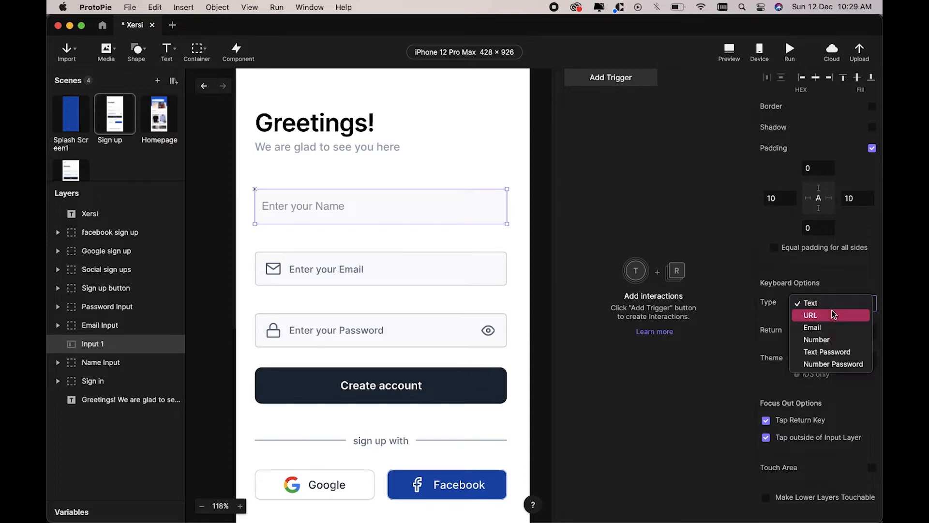
pyautogui.click(812, 303)
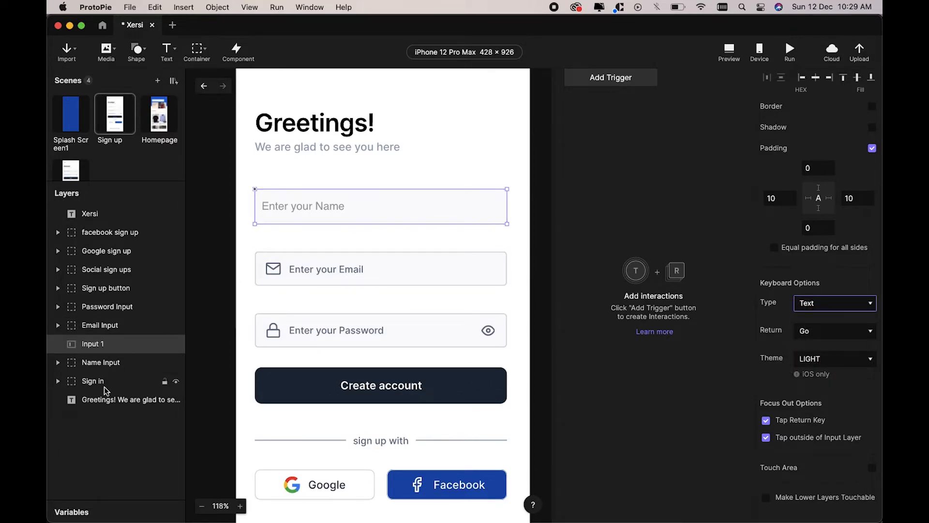
# Step: Move the user icon out of the Name Input group, then delete that old group
pyautogui.click(58, 363)
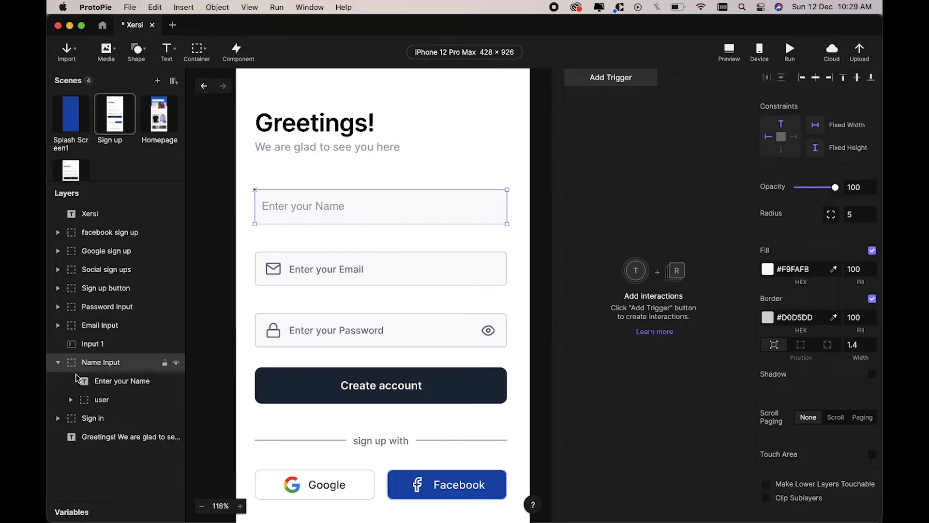
pyautogui.click(96, 382)
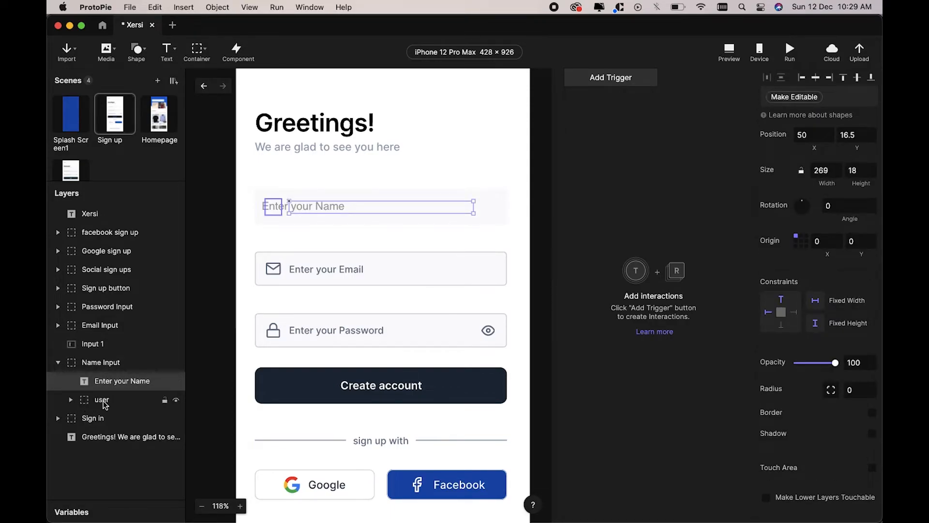
pyautogui.click(102, 398)
pyautogui.moveTo(104, 397); pyautogui.dragTo(89, 341)
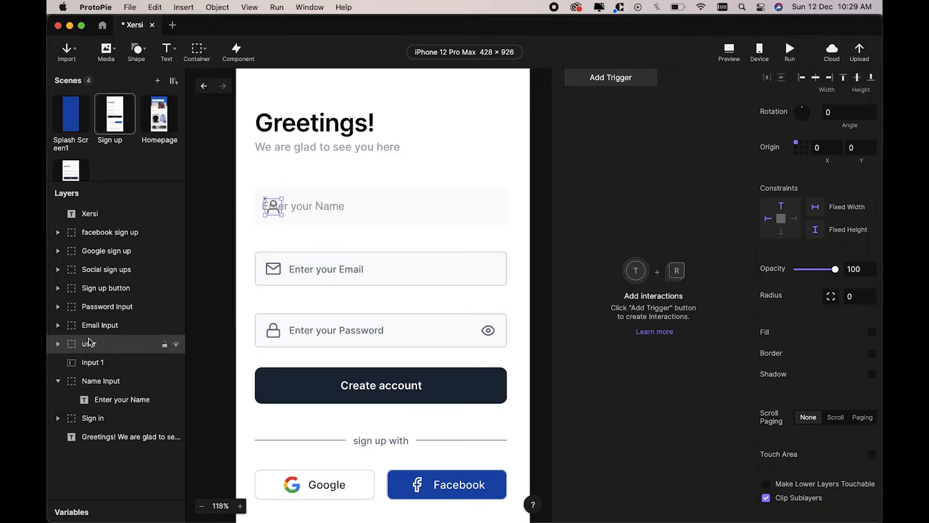
pyautogui.click(86, 381)
pyautogui.press('Delete')
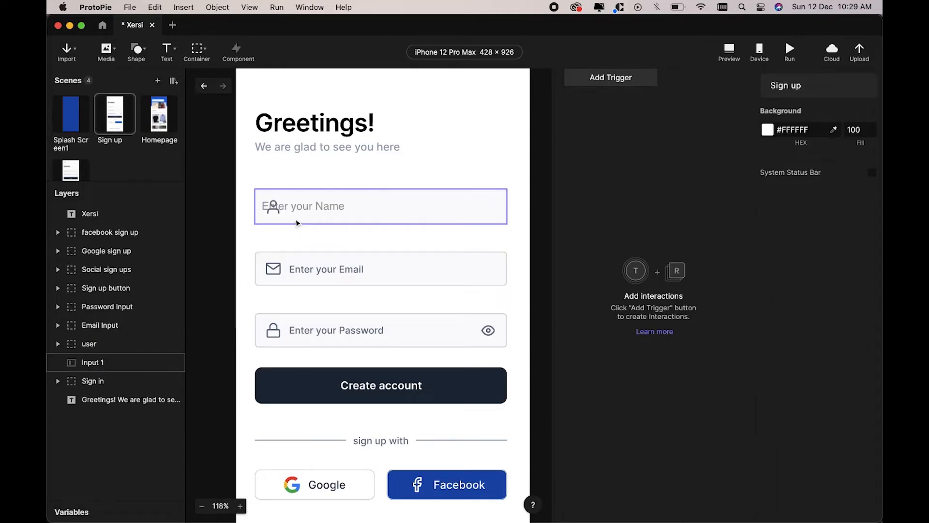
# Step: Give the name input (Input 1) 60 left padding so its text clears the user icon
pyautogui.click(88, 366)
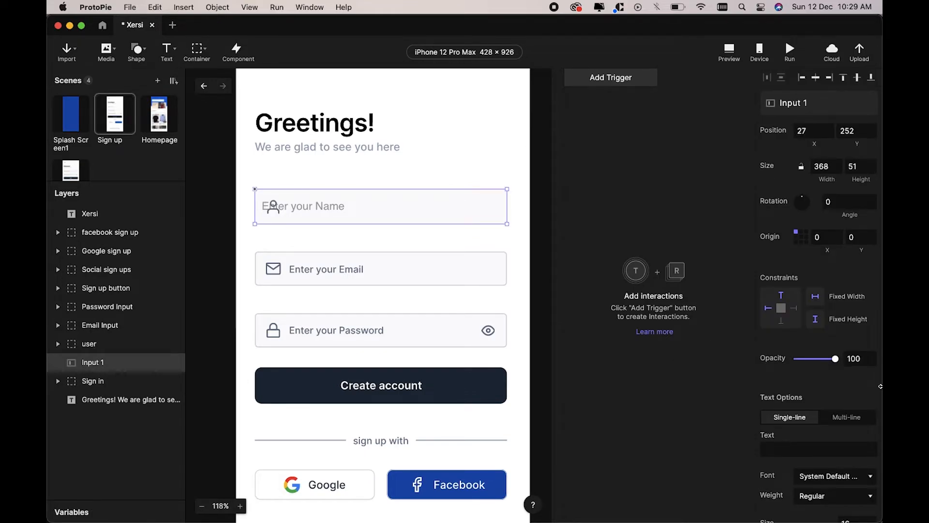
pyautogui.scroll(-7, 836, 408)
pyautogui.scroll(-6, 836, 408)
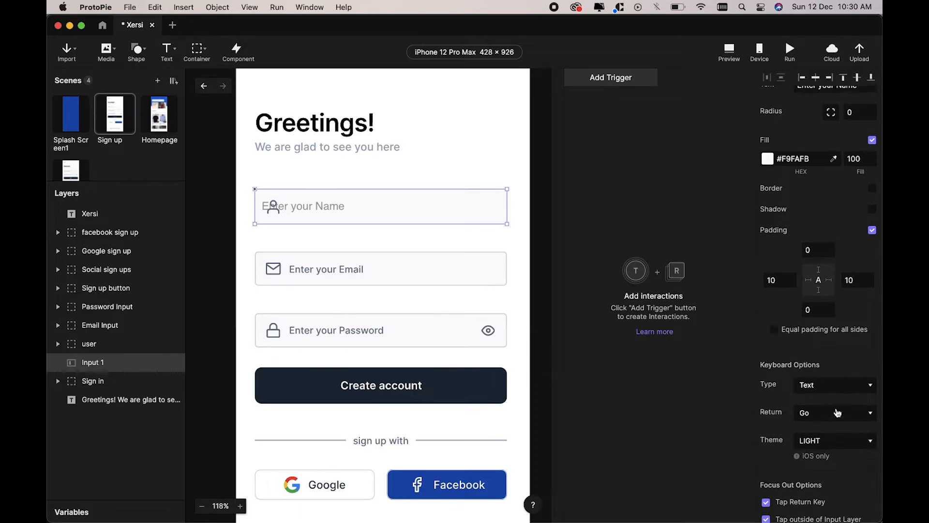
pyautogui.click(772, 304)
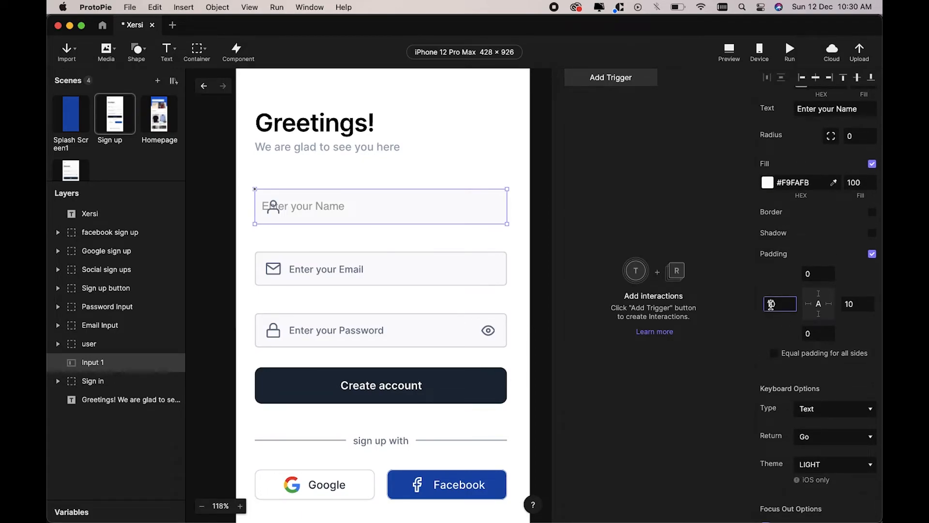
pyautogui.press('Return')
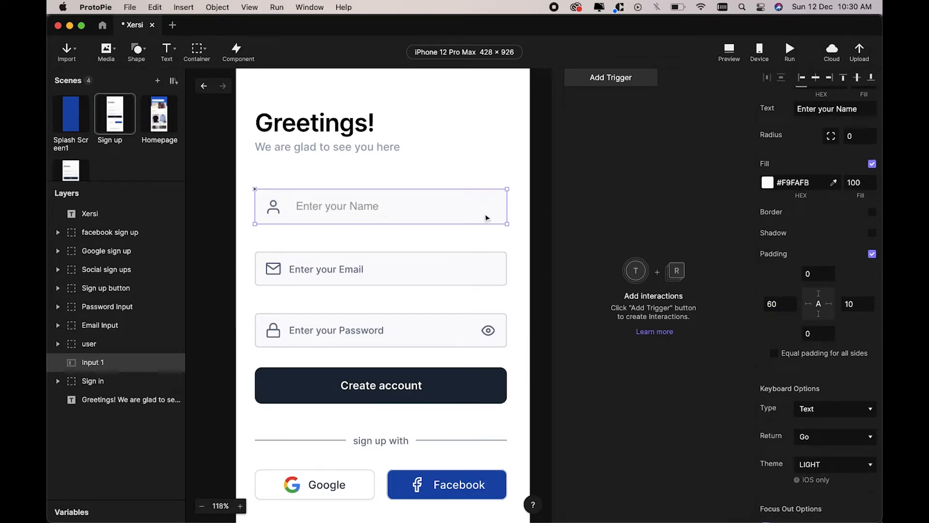
# Step: Set the name input's corner radius to 5
pyautogui.click(663, 139)
pyautogui.click(493, 206)
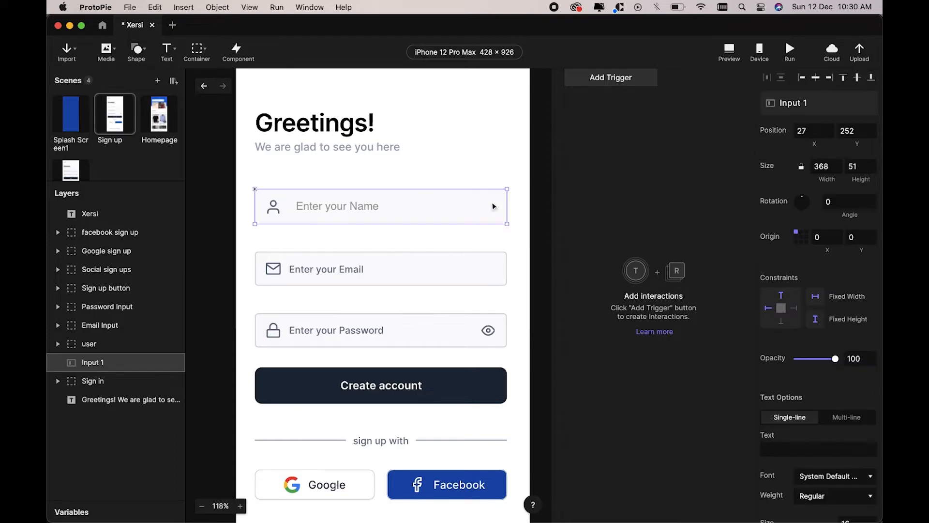
pyautogui.scroll(-7, 787, 312)
pyautogui.scroll(5, 787, 313)
pyautogui.scroll(2, 787, 313)
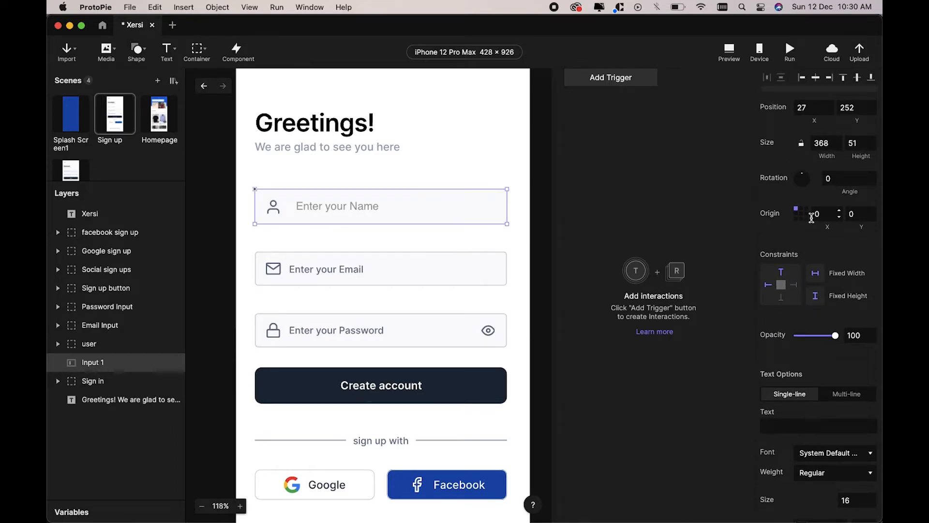
pyautogui.scroll(-7, 813, 221)
pyautogui.scroll(-10, 823, 213)
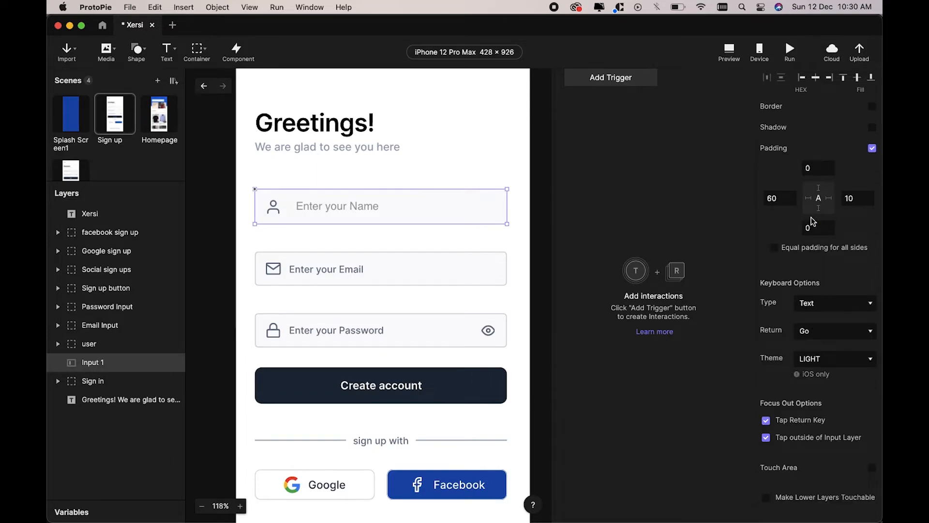
pyautogui.scroll(3, 842, 196)
pyautogui.click(856, 177)
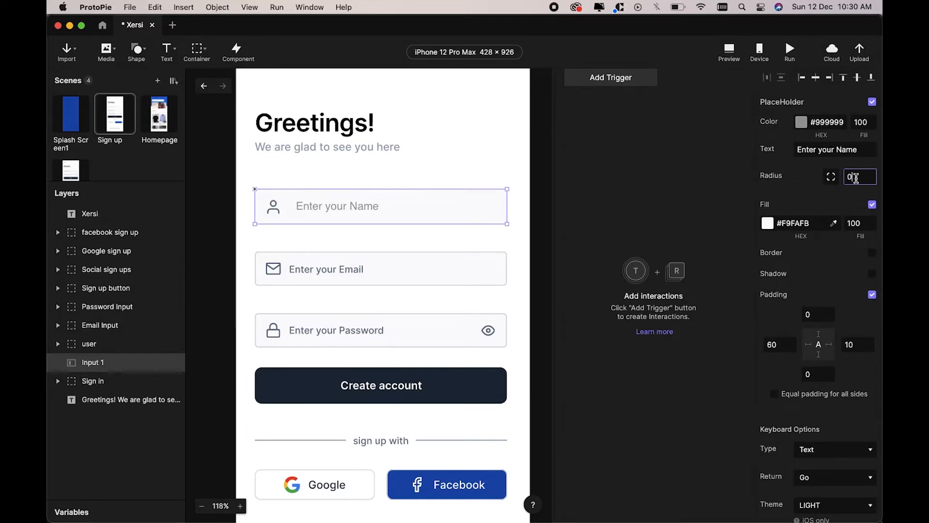
pyautogui.press('BackSpace')
pyautogui.write('5')
pyautogui.press('Return')
# Step: Add a 2 px border to the name input, colour #E3E6EB sampled from the Email field
pyautogui.scroll(1, 826, 285)
pyautogui.click(871, 270)
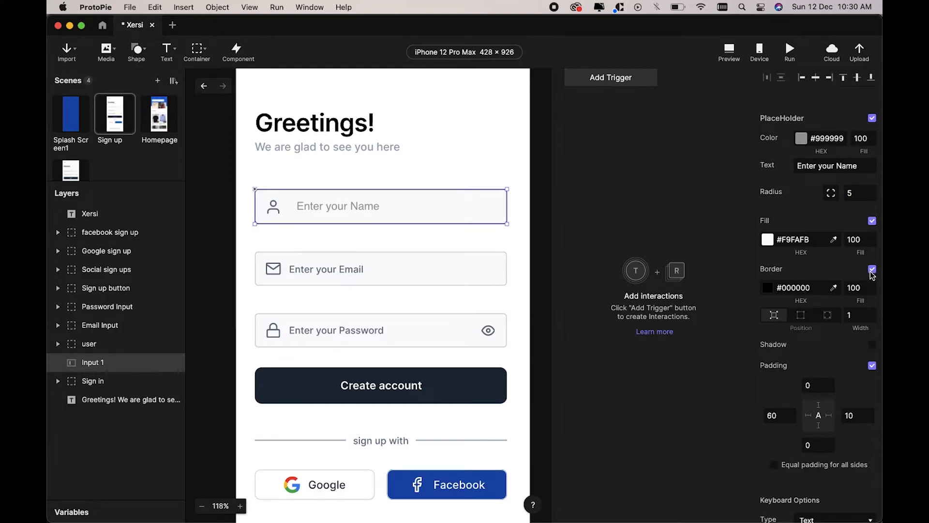
pyautogui.click(833, 287)
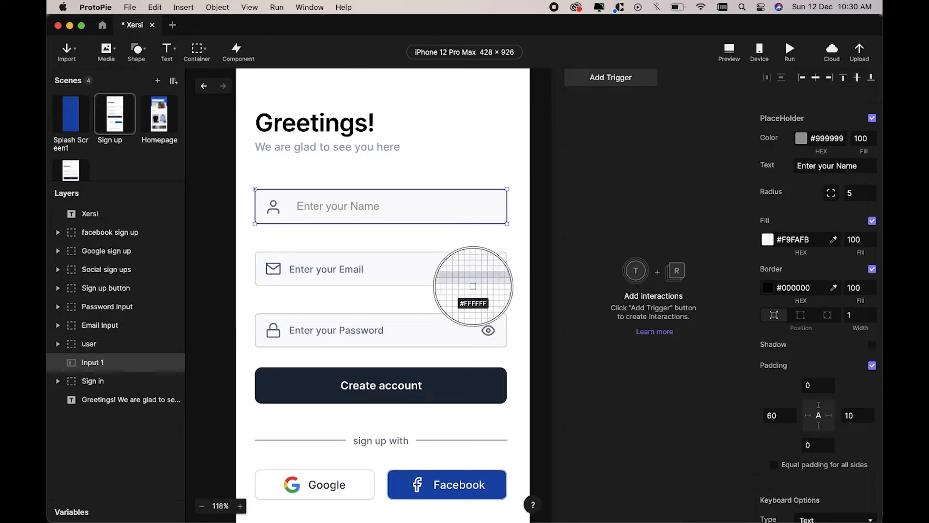
pyautogui.click(473, 286)
pyautogui.click(851, 314)
pyautogui.write('2')
pyautogui.press('Return')
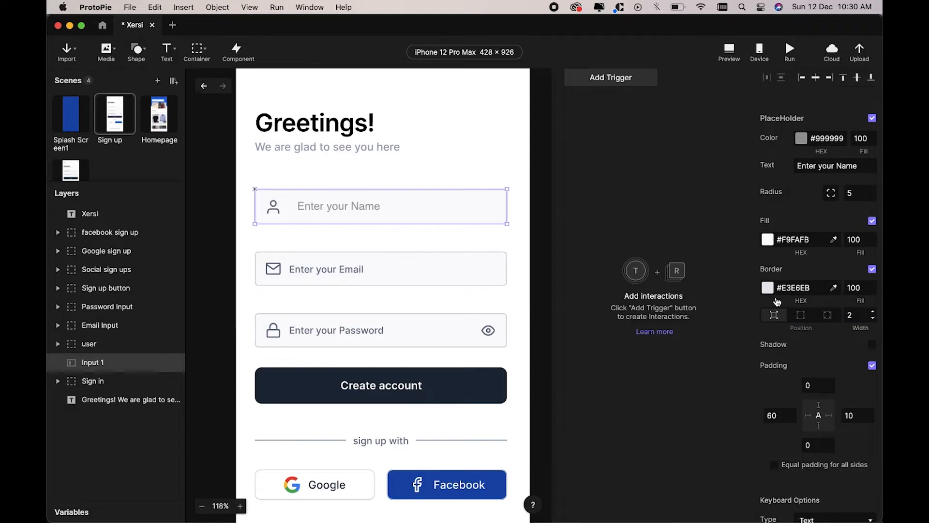
pyautogui.click(638, 227)
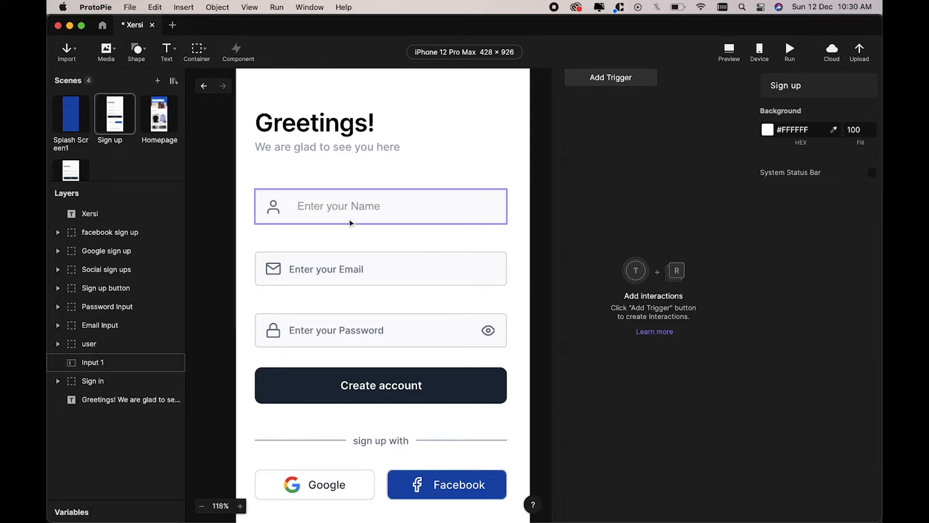
pyautogui.click(734, 52)
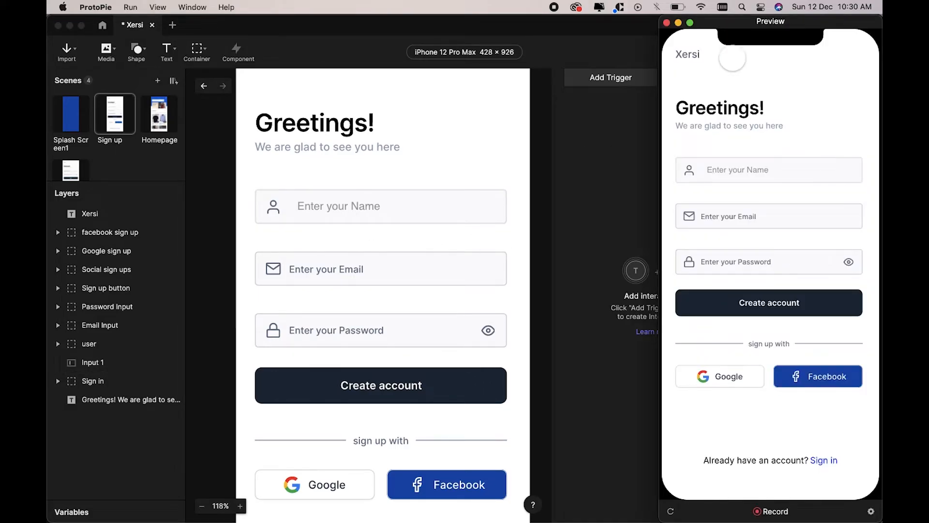
pyautogui.click(737, 170)
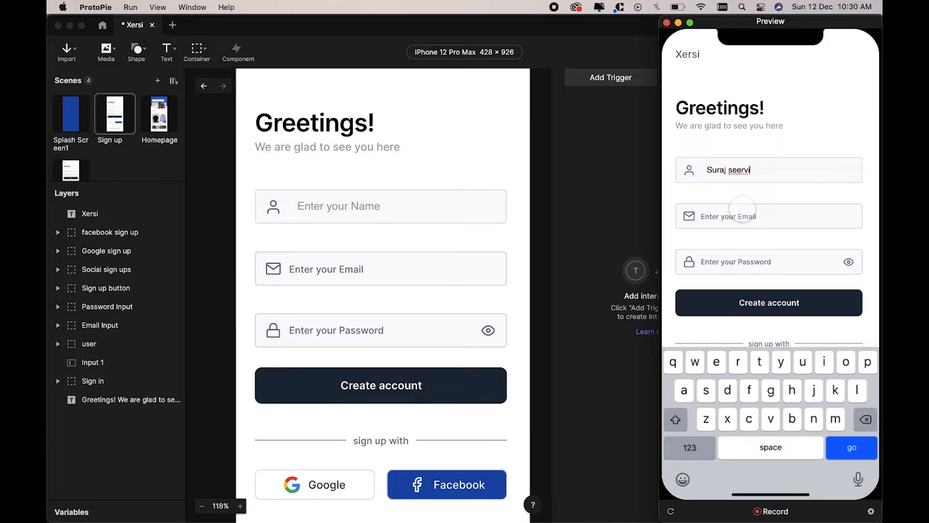
pyautogui.click(637, 228)
pyautogui.click(377, 255)
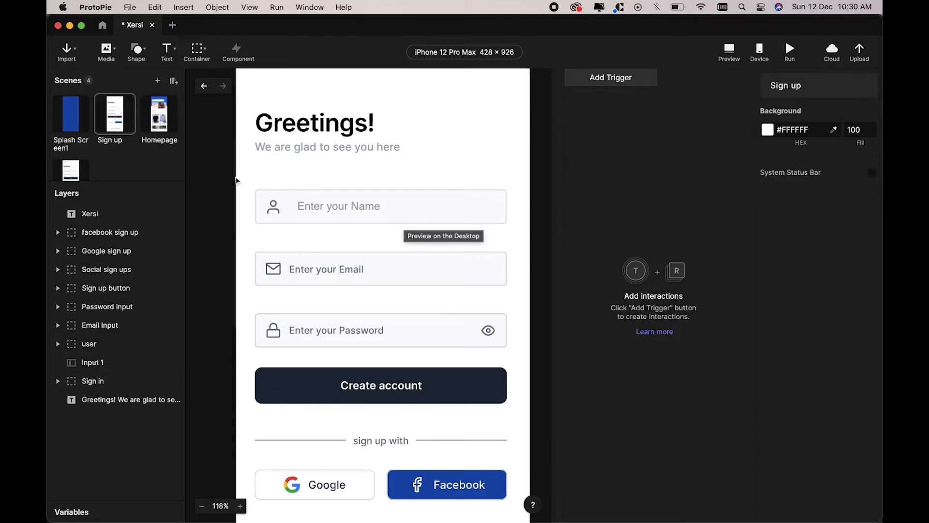
# Step: Group Input 1 and the user icon into a container named 'Name Input'
pyautogui.click(103, 363)
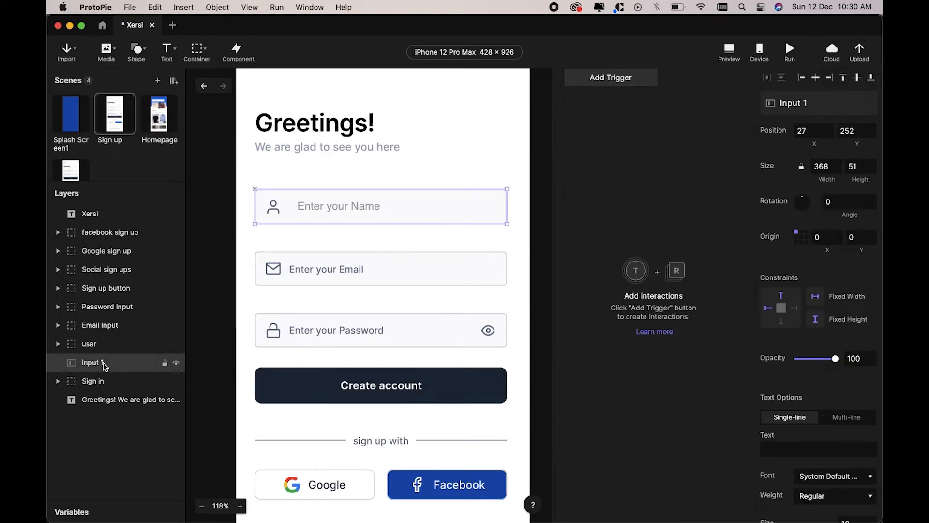
pyautogui.keyDown('shift'); pyautogui.click(106, 350); pyautogui.keyUp('shift')
pyautogui.press('super+g')
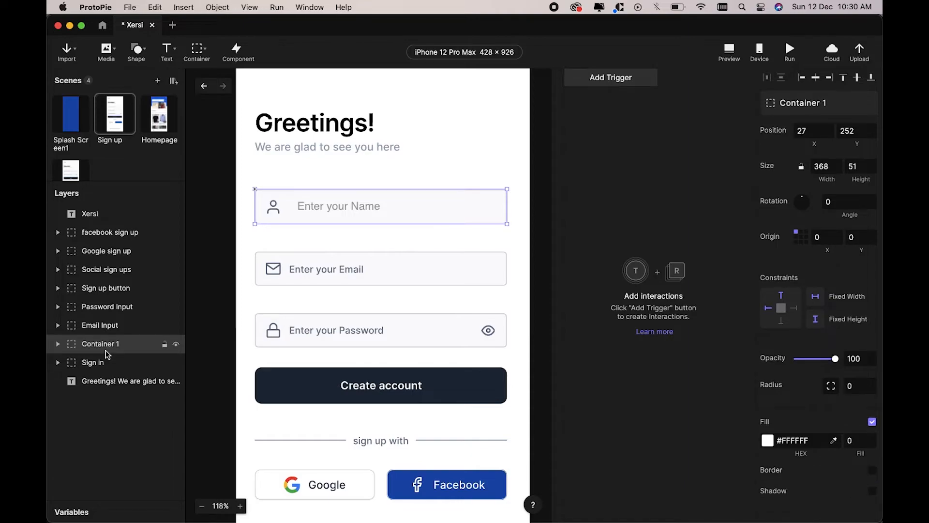
pyautogui.doubleClick(105, 349)
pyautogui.write('Name')
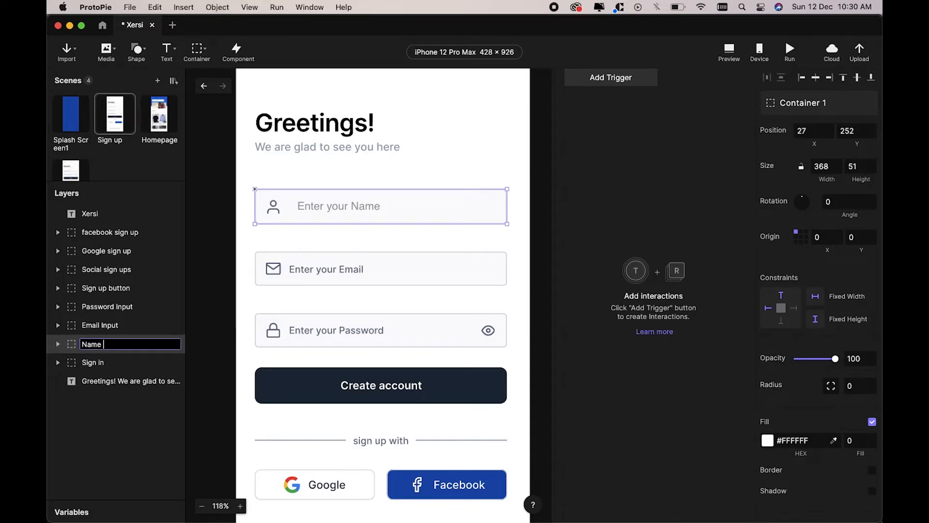
pyautogui.write(' Input')
pyautogui.press('Return')
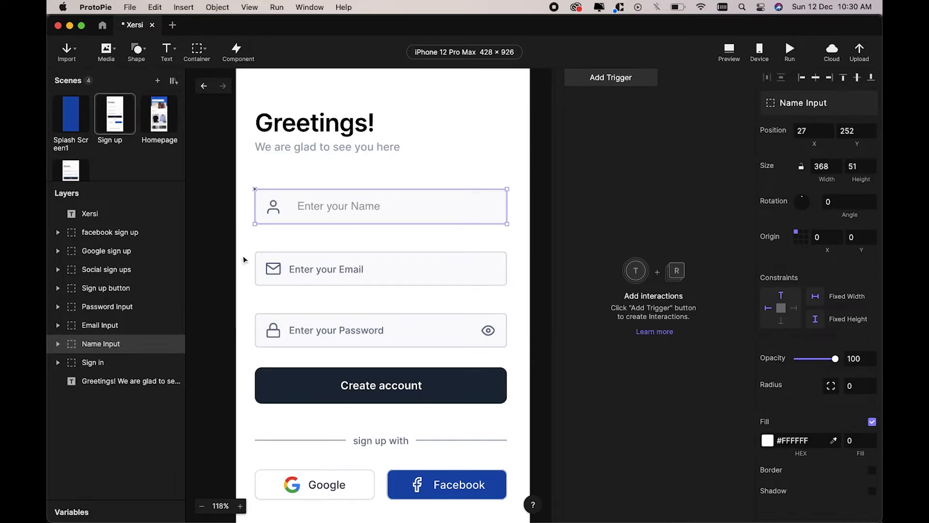
# Step: Switch the Text tool to Input mode for drawing a new field
pyautogui.click(246, 162)
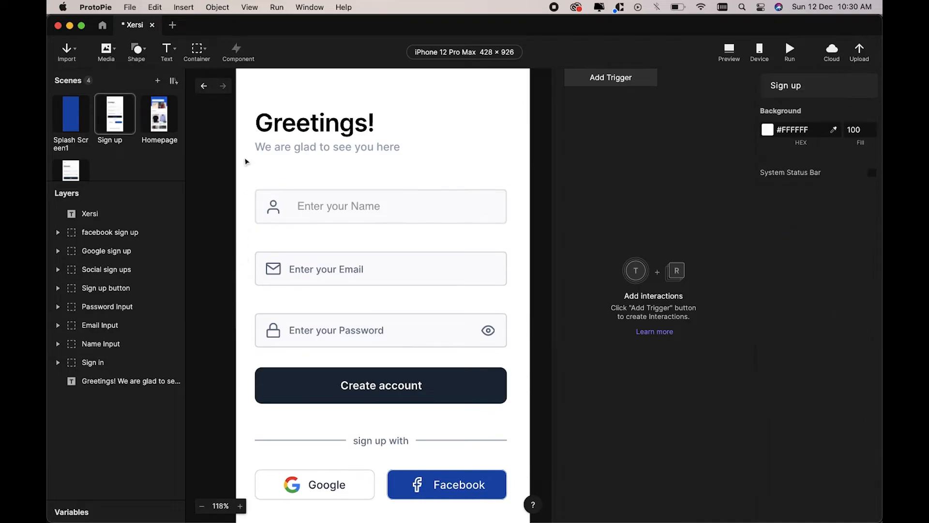
pyautogui.click(174, 49)
pyautogui.click(166, 89)
# Step: Draw a 368×50 input over the email field and give it the #F9FAFB fill
pyautogui.moveTo(255, 252); pyautogui.dragTo(507, 285)
pyautogui.scroll(-10, 772, 394)
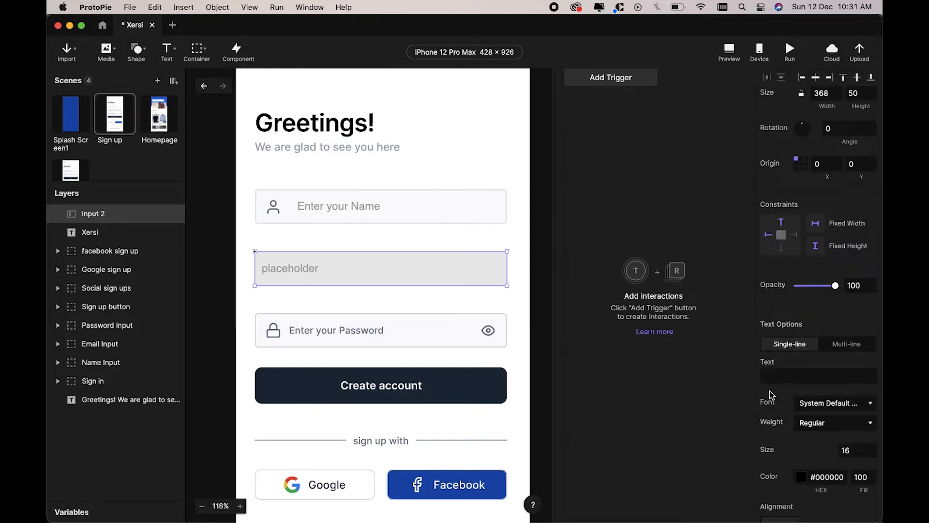
pyautogui.scroll(-3, 794, 394)
pyautogui.click(834, 430)
pyautogui.click(456, 218)
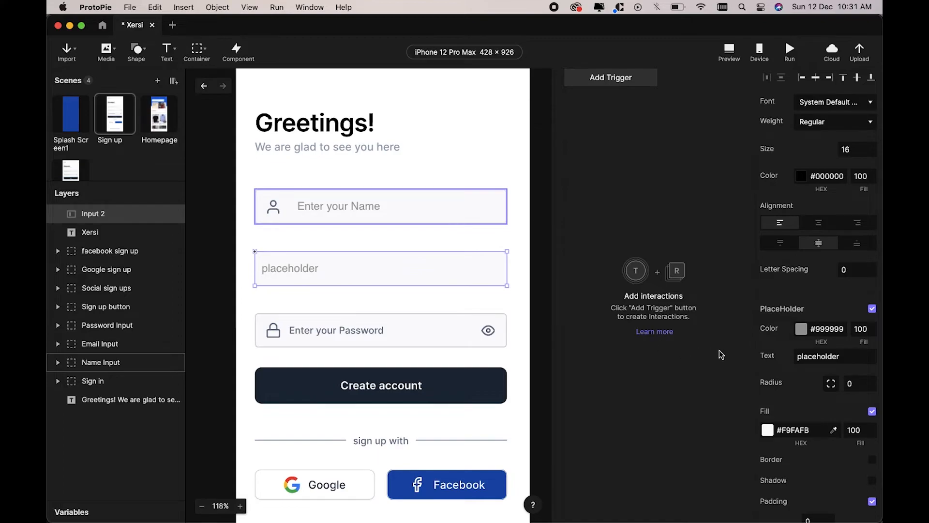
# Step: Change the new input's placeholder to 'Enter your Email'
pyautogui.click(822, 356)
pyautogui.doubleClick(822, 357)
pyautogui.write('Enter your Ema')
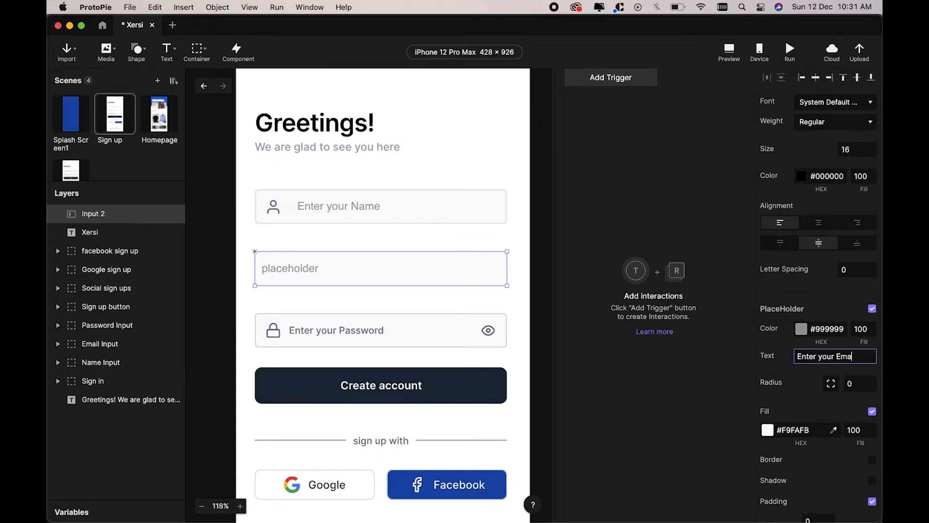
pyautogui.write('il')
pyautogui.press('Return')
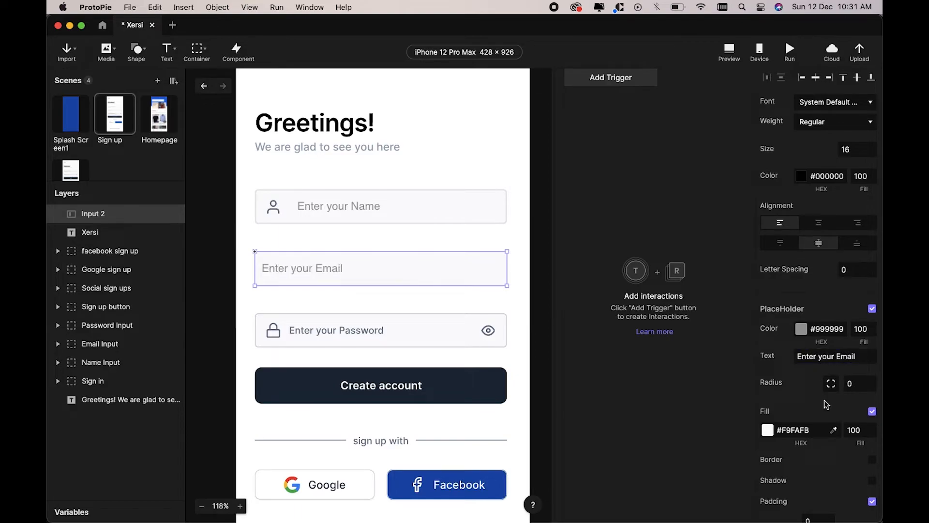
# Step: Give the email input a 2 px #DCE0E6 border and corner radius 5
pyautogui.scroll(-3, 827, 404)
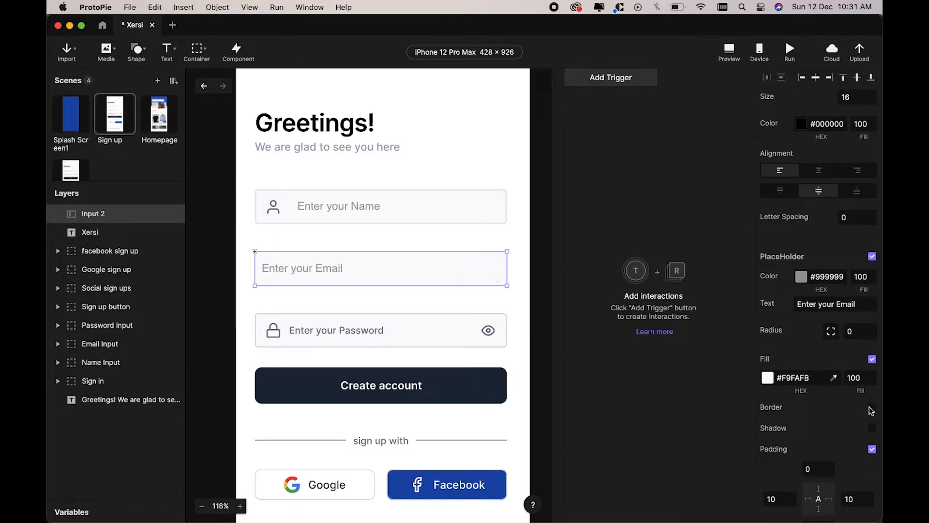
pyautogui.click(872, 407)
pyautogui.click(859, 451)
pyautogui.write('2')
pyautogui.press('Return')
pyautogui.click(833, 428)
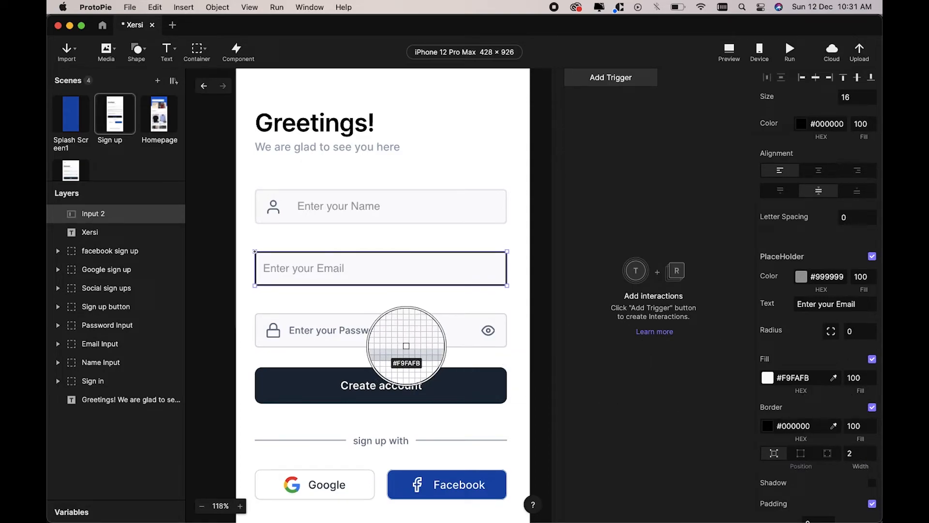
pyautogui.click(406, 347)
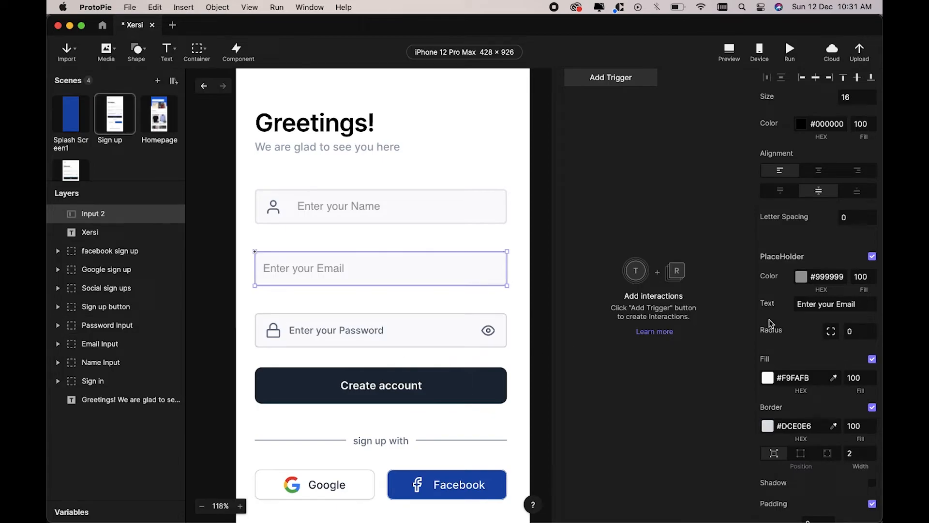
pyautogui.click(852, 331)
pyautogui.write('5')
pyautogui.press('Return')
# Step: Set the email input's keyboard type to Email
pyautogui.scroll(-10, 821, 418)
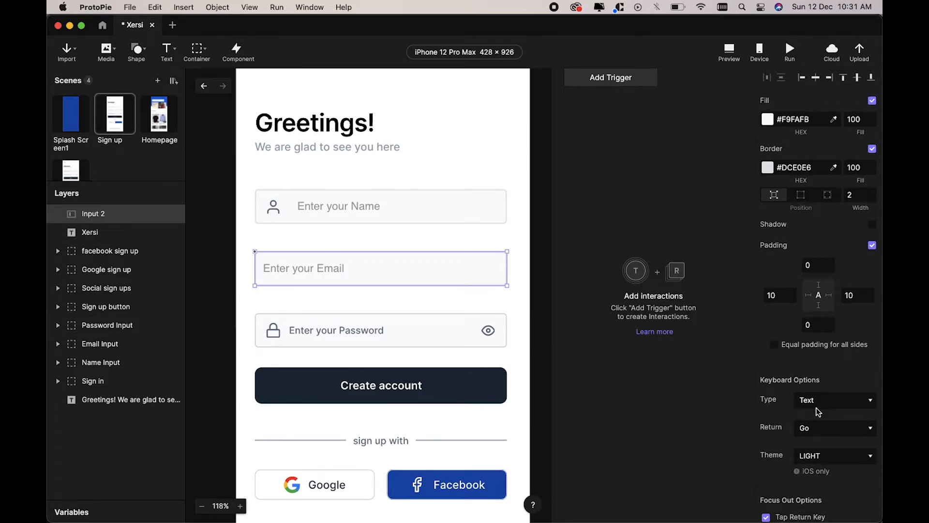
pyautogui.click(840, 402)
pyautogui.click(819, 423)
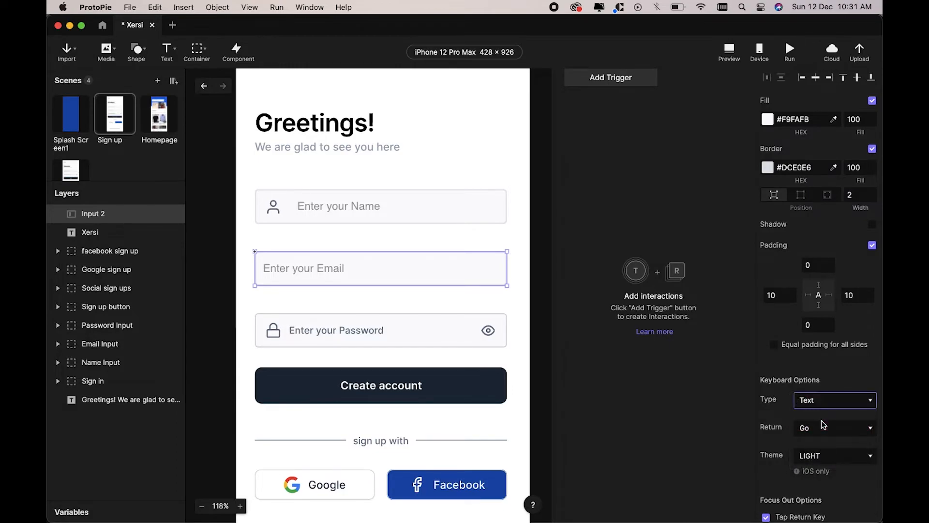
pyautogui.click(665, 401)
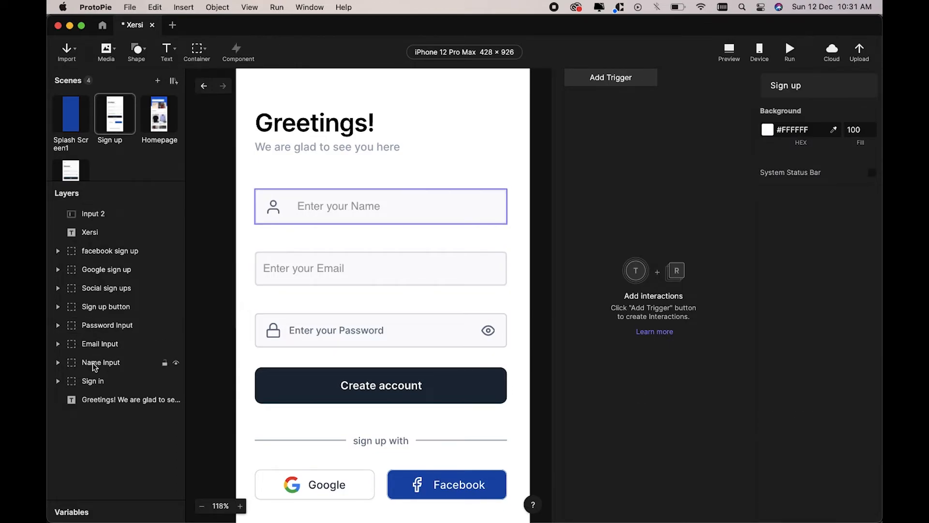
pyautogui.click(95, 218)
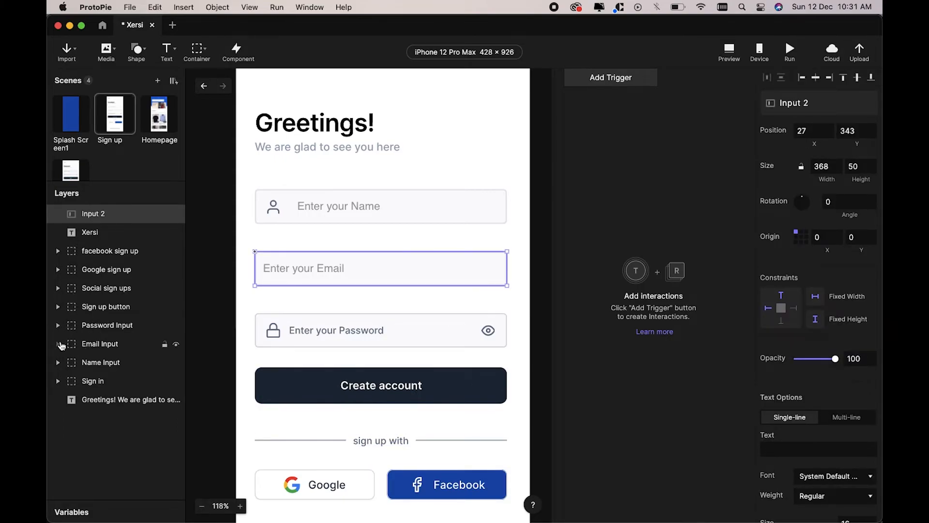
# Step: Move the mail icon out of the old Email Input group and delete that group
pyautogui.click(61, 345)
pyautogui.click(97, 378)
pyautogui.moveTo(96, 378); pyautogui.dragTo(88, 208)
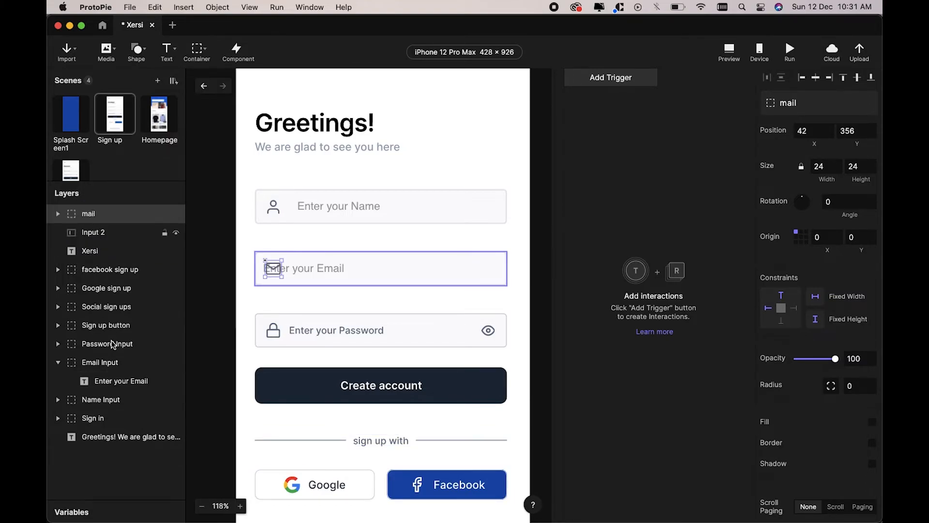
pyautogui.click(105, 363)
pyautogui.press('Delete')
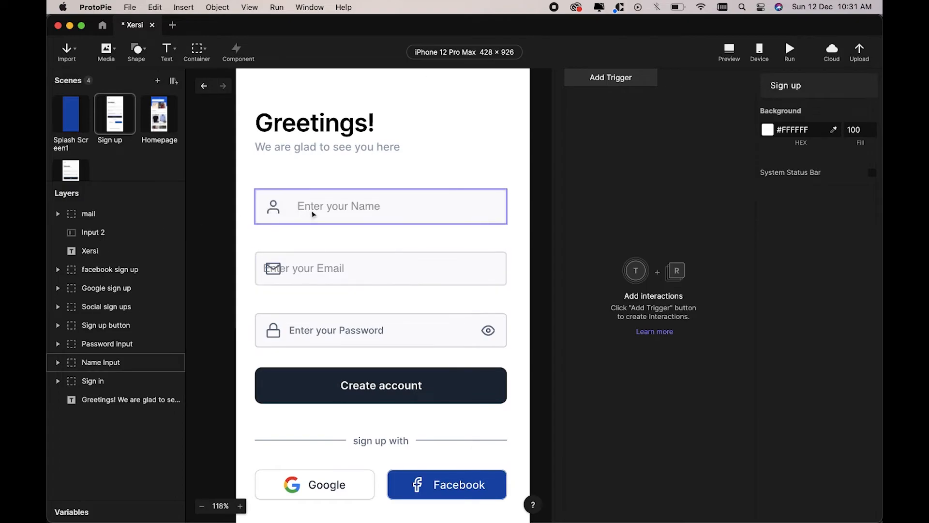
# Step: Give the email input 60 left padding to clear the envelope icon
pyautogui.doubleClick(267, 209)
pyautogui.scroll(-15, 801, 391)
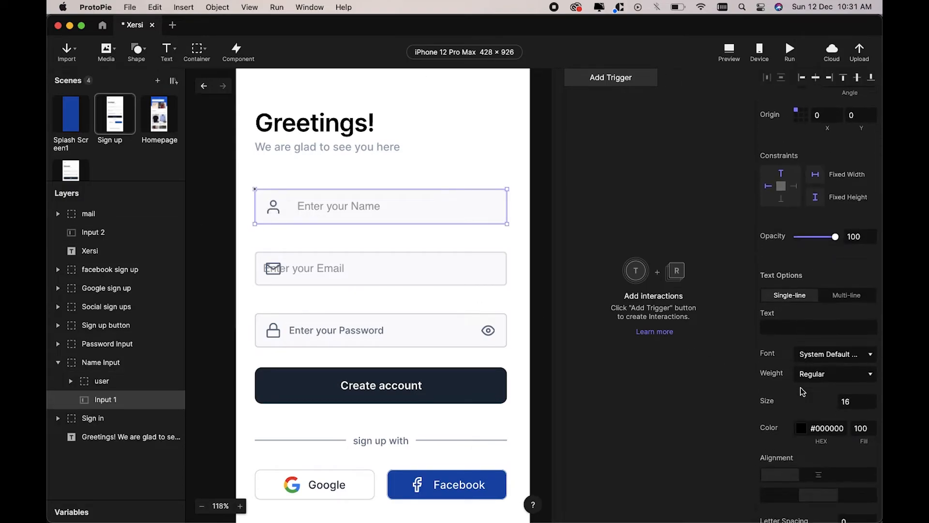
pyautogui.click(421, 276)
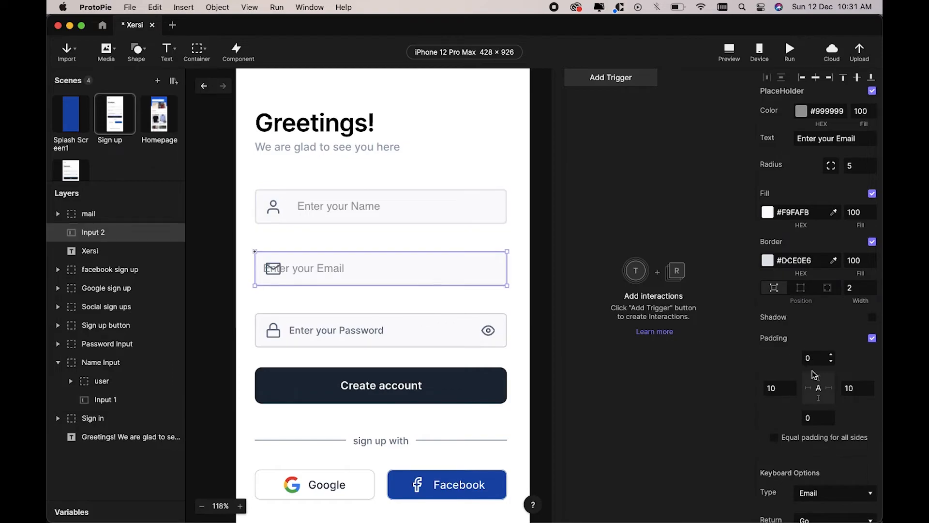
pyautogui.scroll(-3, 814, 374)
pyautogui.click(771, 323)
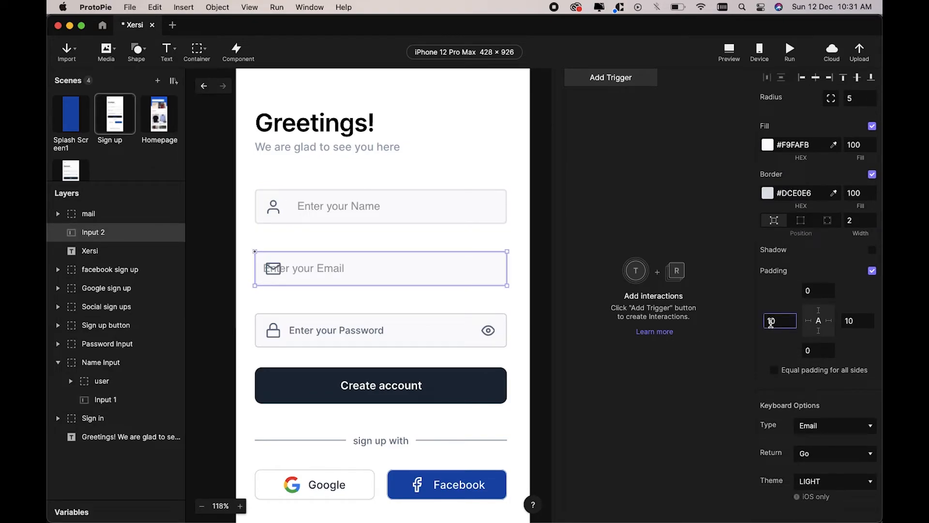
pyautogui.press('Return')
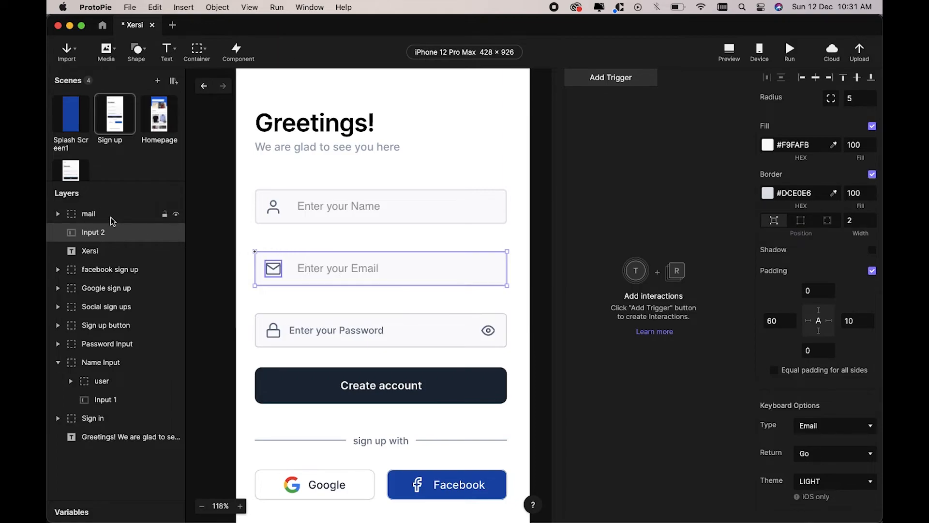
# Step: Group the envelope icon with the email input and name the group 'Email Input'
pyautogui.keyDown('shift'); pyautogui.click(97, 216); pyautogui.keyUp('shift')
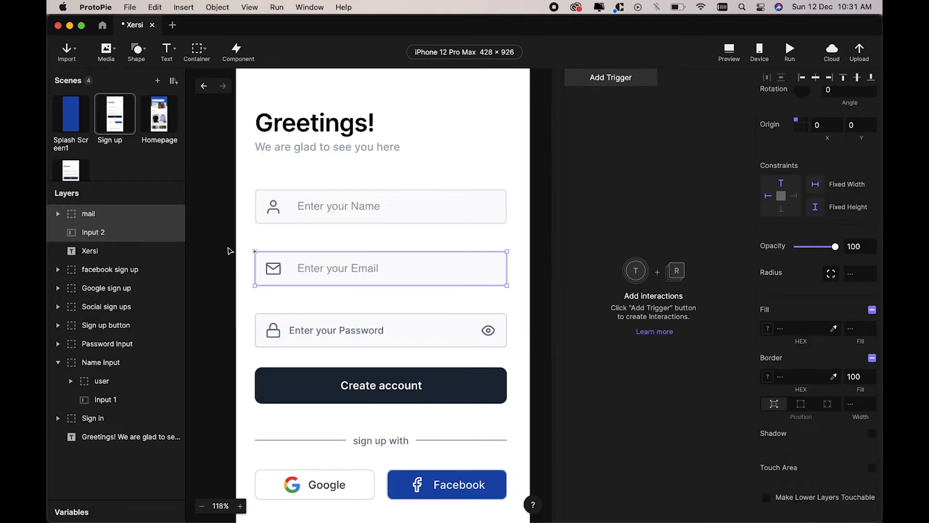
pyautogui.press('super+g')
pyautogui.doubleClick(103, 215)
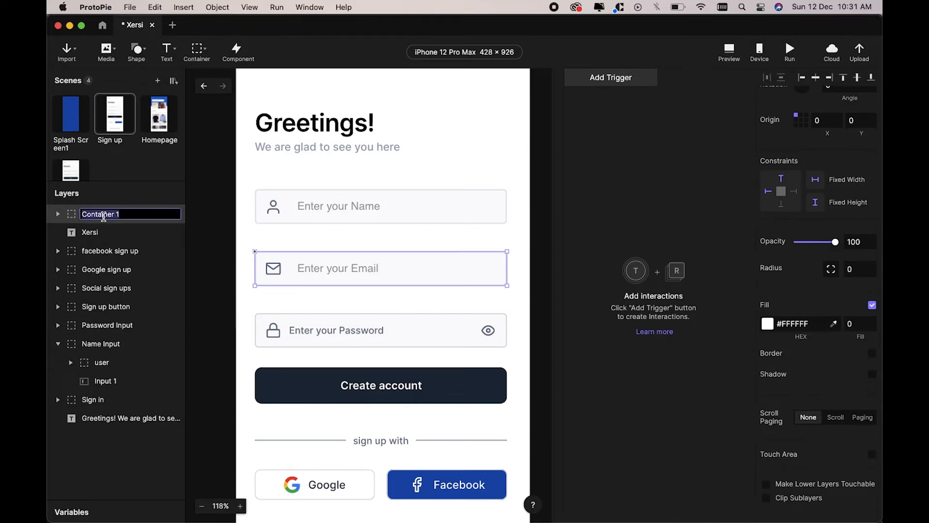
pyautogui.write('Email Input')
pyautogui.press('Return')
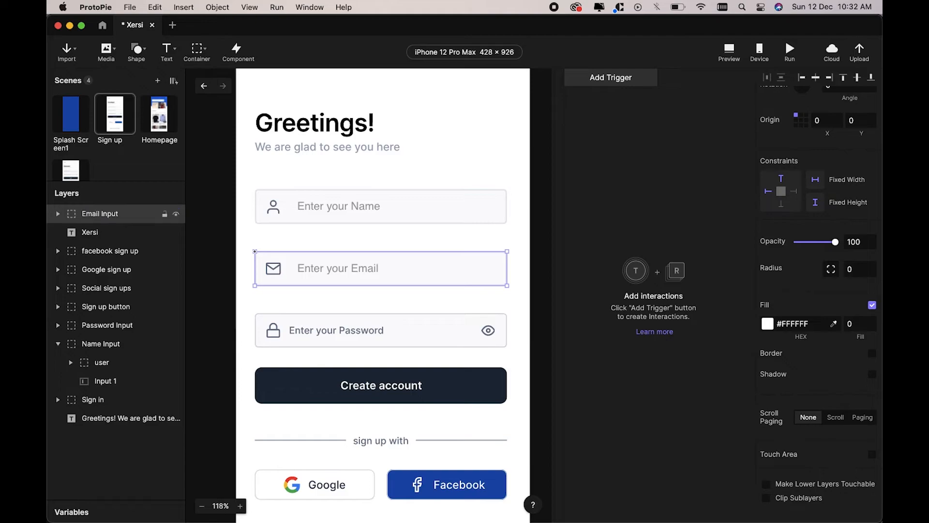
pyautogui.click(229, 237)
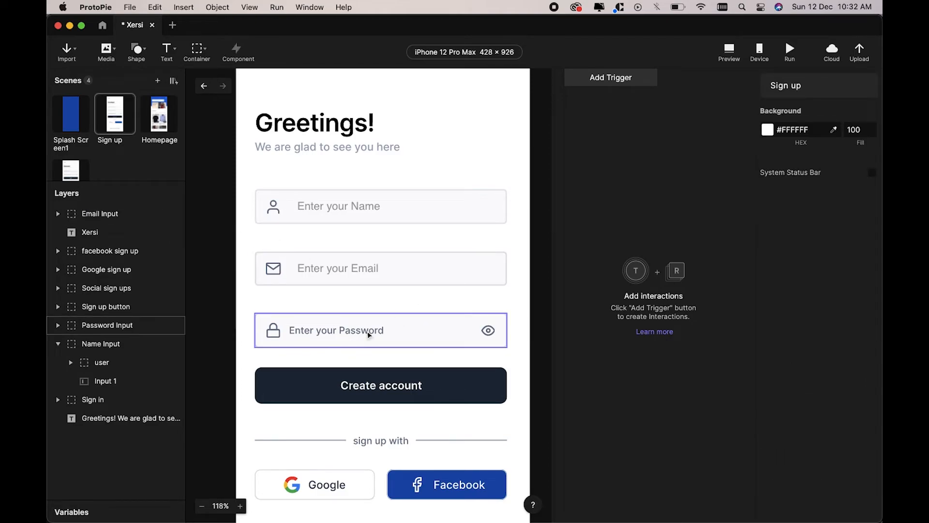
# Step: Draw a new input over the password field, left-aligned with the other fields
pyautogui.click(175, 53)
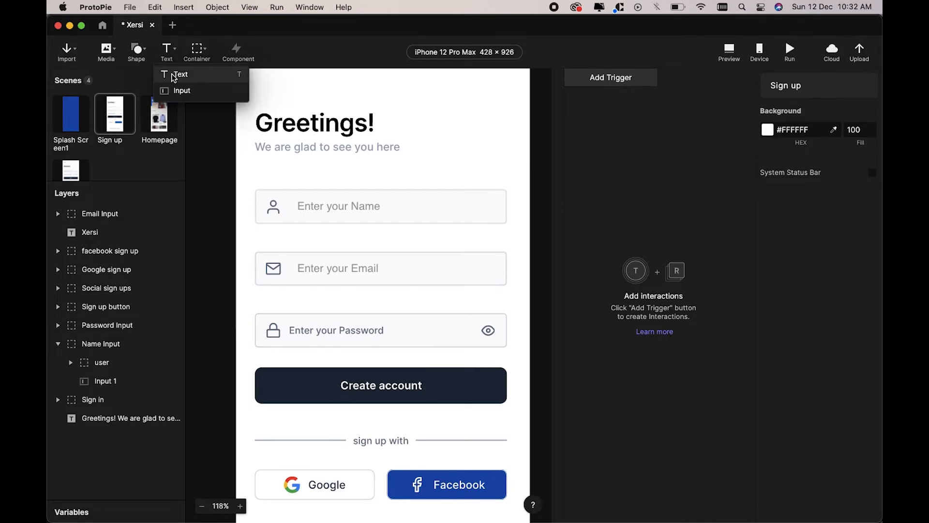
pyautogui.click(169, 89)
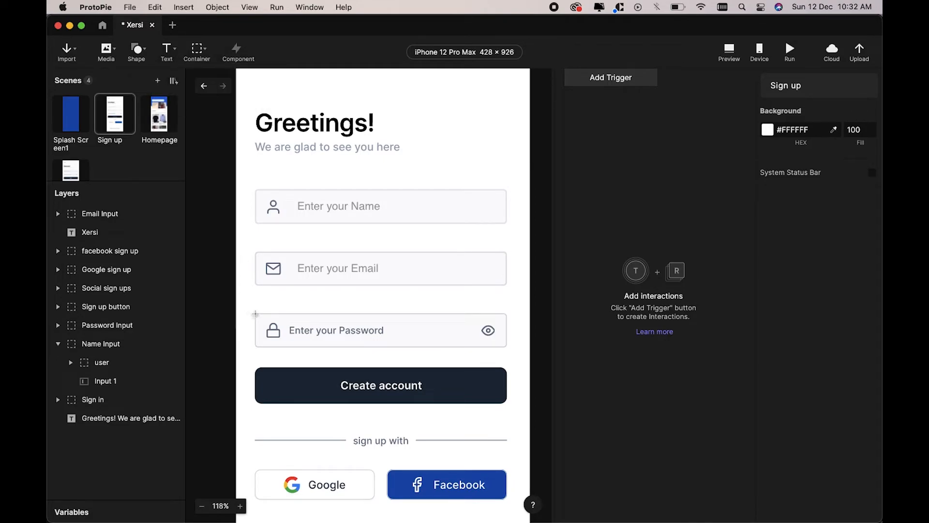
pyautogui.moveTo(255, 314); pyautogui.dragTo(507, 348)
pyautogui.moveTo(257, 334)
pyautogui.mouseDown()
pyautogui.moveTo(266, 334)
pyautogui.moveTo(256, 334)
pyautogui.mouseUp()
# Step: Set the password input's placeholder to 'Enter your Password' and corner radius to 5
pyautogui.scroll(-10, 818, 397)
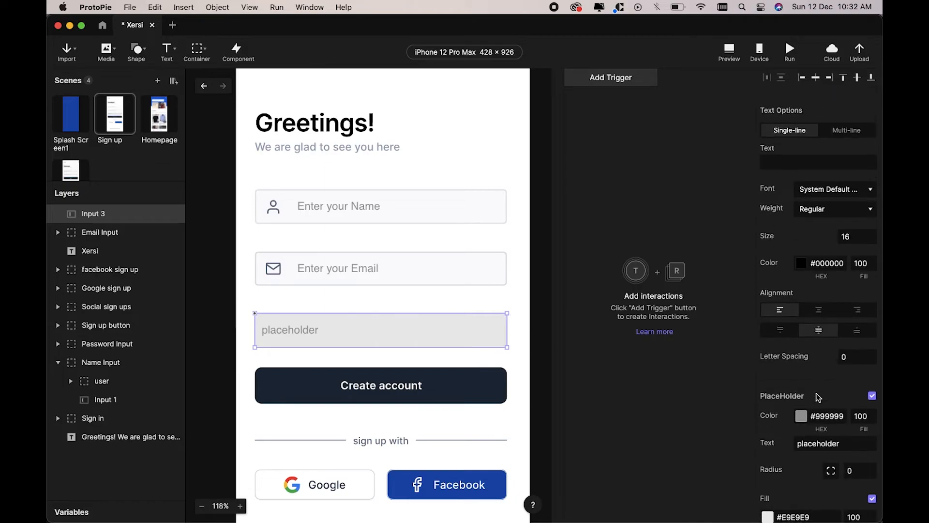
pyautogui.doubleClick(818, 432)
pyautogui.write('Enter your Password')
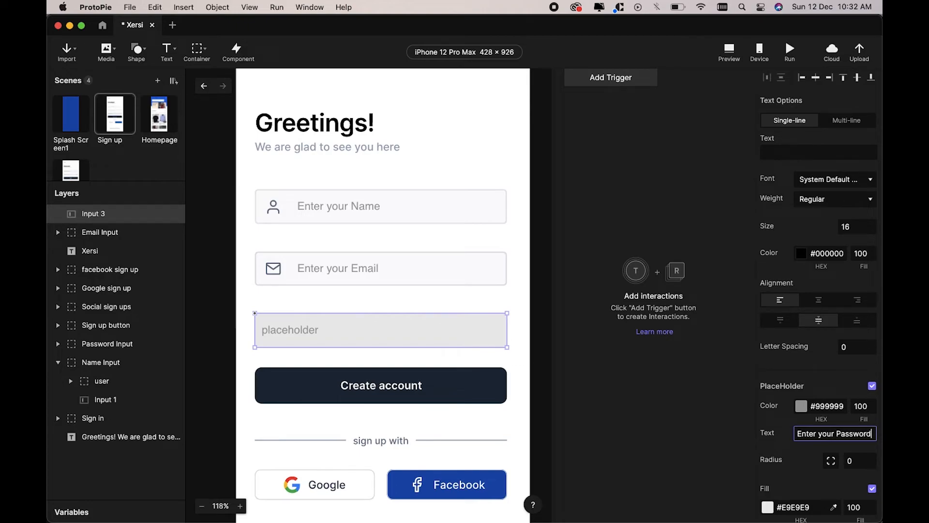
pyautogui.press('Return')
pyautogui.click(856, 461)
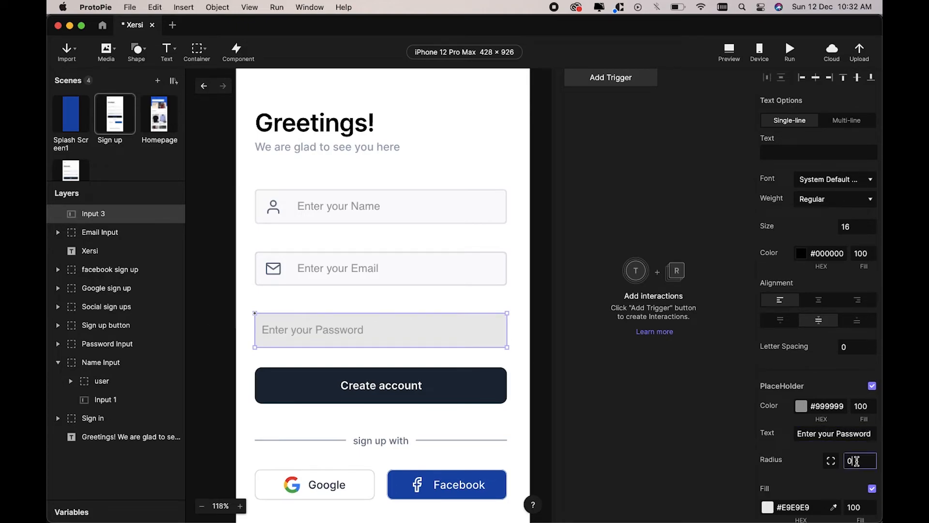
pyautogui.write('5')
pyautogui.press('Return')
# Step: Copy the email field's light fill onto the password input and add a 2 px light grey border
pyautogui.scroll(-3, 833, 453)
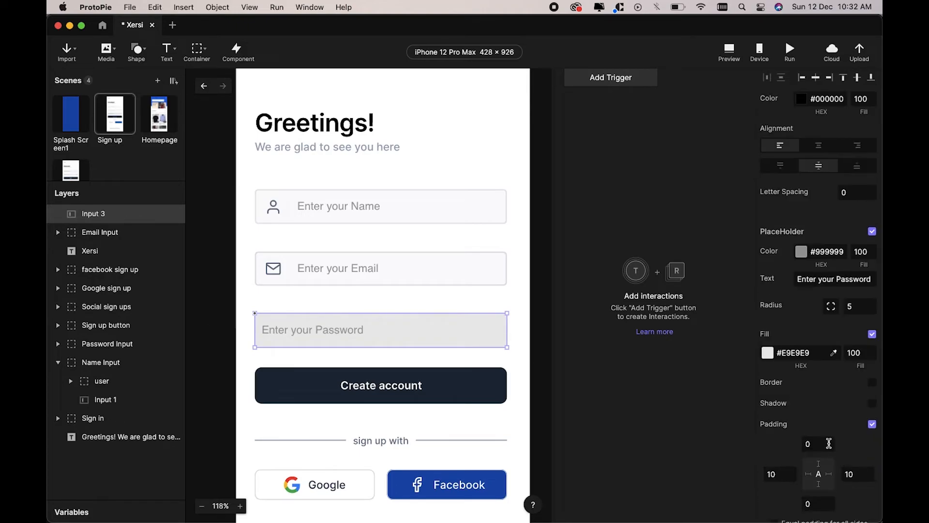
pyautogui.click(834, 353)
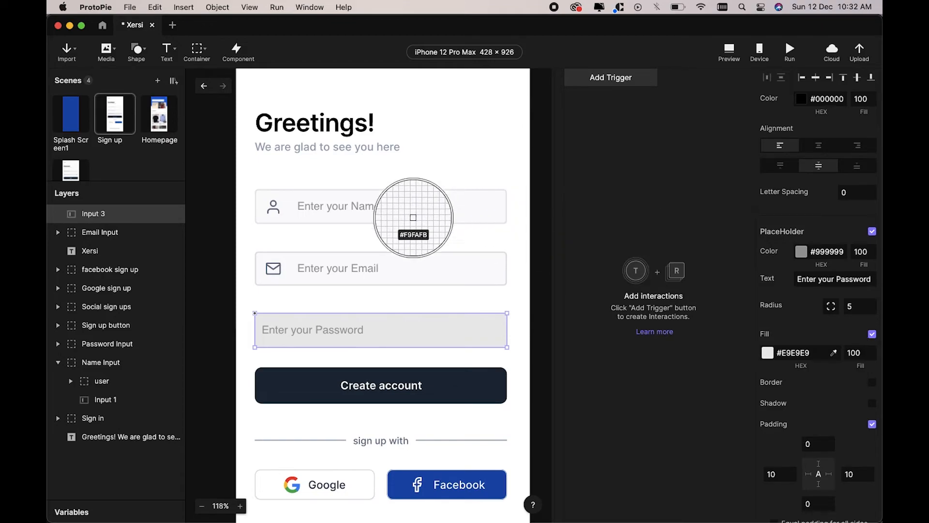
pyautogui.click(411, 259)
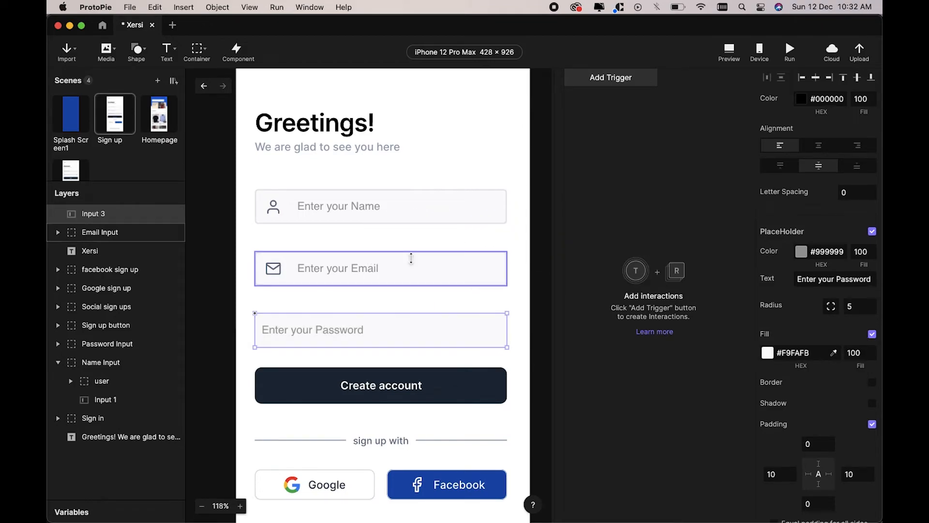
pyautogui.click(872, 384)
pyautogui.click(857, 427)
pyautogui.press('BackSpace')
pyautogui.write('2')
pyautogui.press('Return')
pyautogui.click(835, 401)
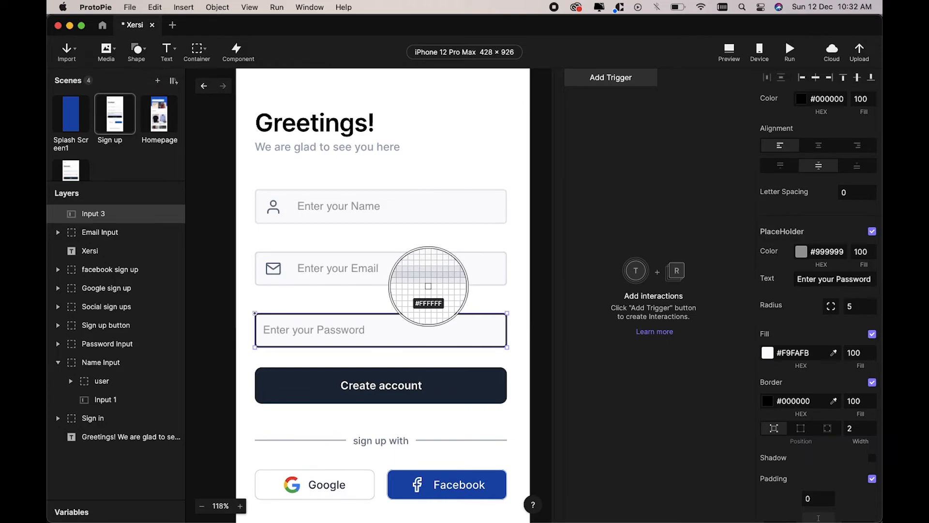
pyautogui.click(428, 286)
# Step: Give the password input 60 left padding
pyautogui.click(637, 371)
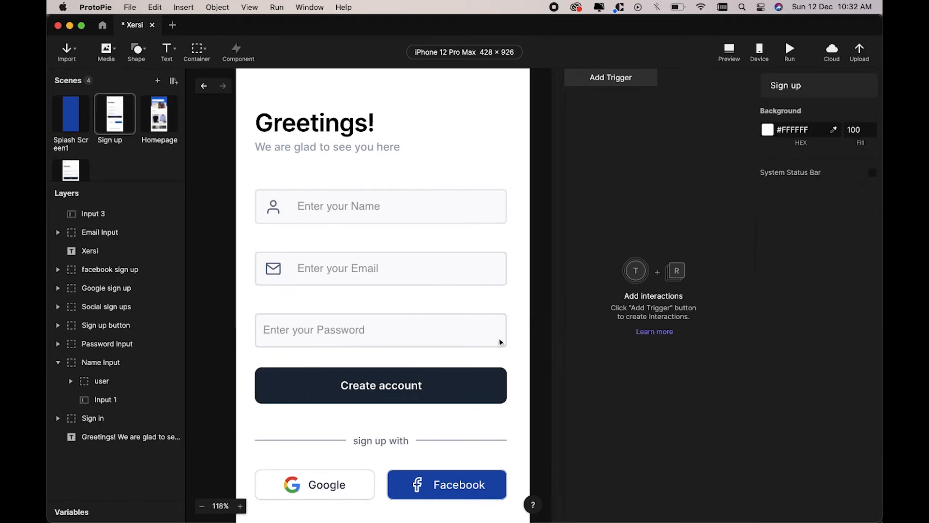
pyautogui.click(501, 342)
pyautogui.scroll(-5, 802, 363)
pyautogui.scroll(-10, 802, 363)
pyautogui.doubleClick(774, 363)
pyautogui.write('60')
pyautogui.press('Return')
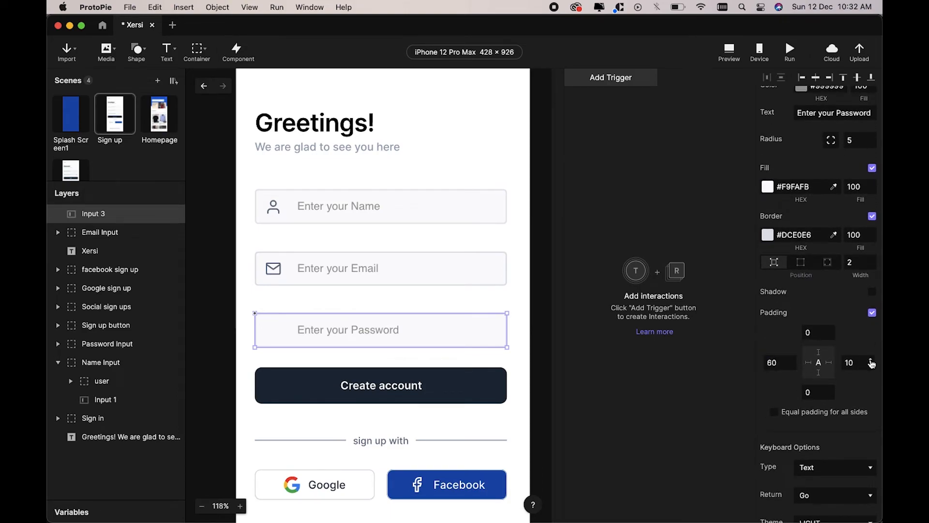
# Step: Set the password input's keyboard type to Text Password
pyautogui.scroll(-8, 852, 339)
pyautogui.click(838, 304)
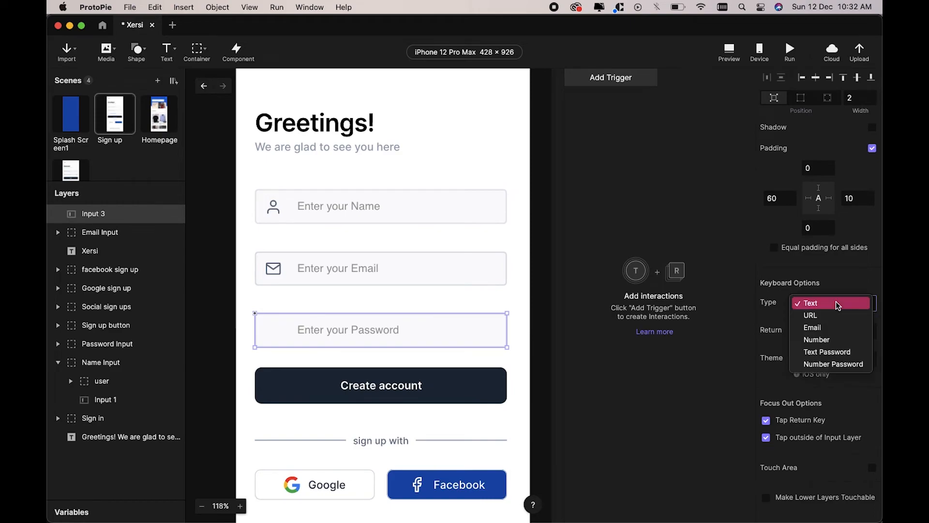
pyautogui.click(828, 352)
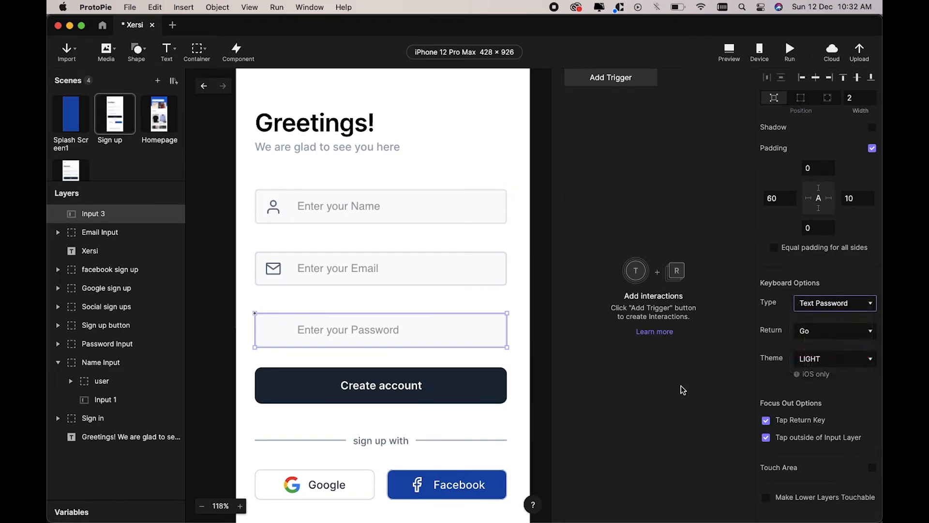
pyautogui.press('Escape')
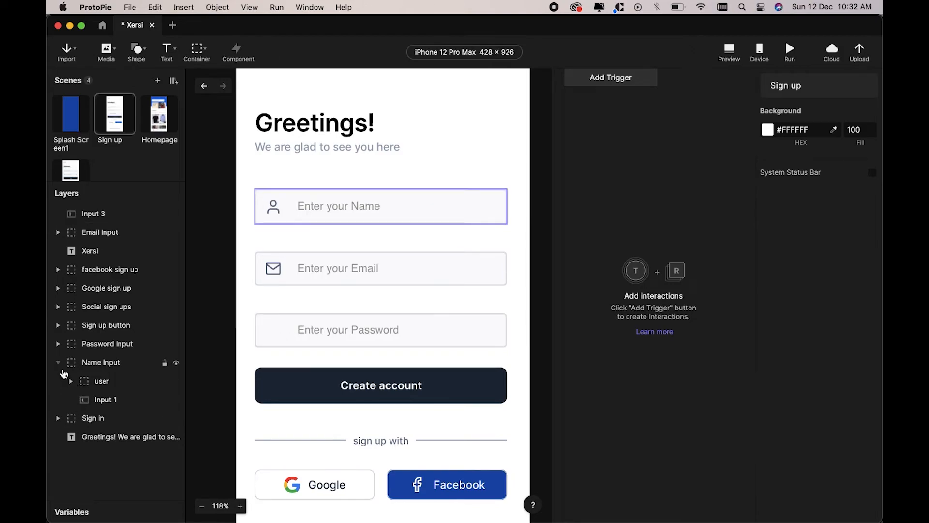
# Step: Delete the old password placeholder text layer inside the Password Input group
pyautogui.click(58, 363)
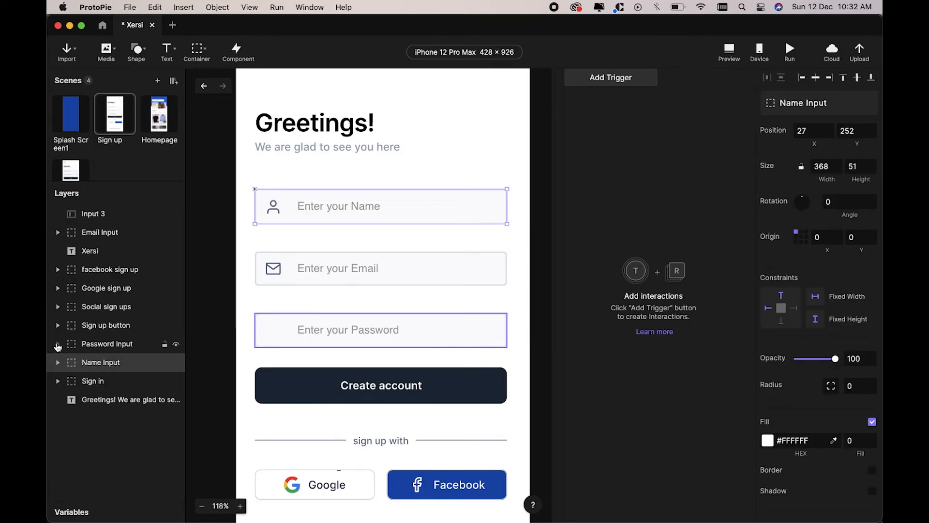
pyautogui.click(58, 344)
pyautogui.click(101, 367)
pyautogui.click(112, 386)
pyautogui.press('Delete')
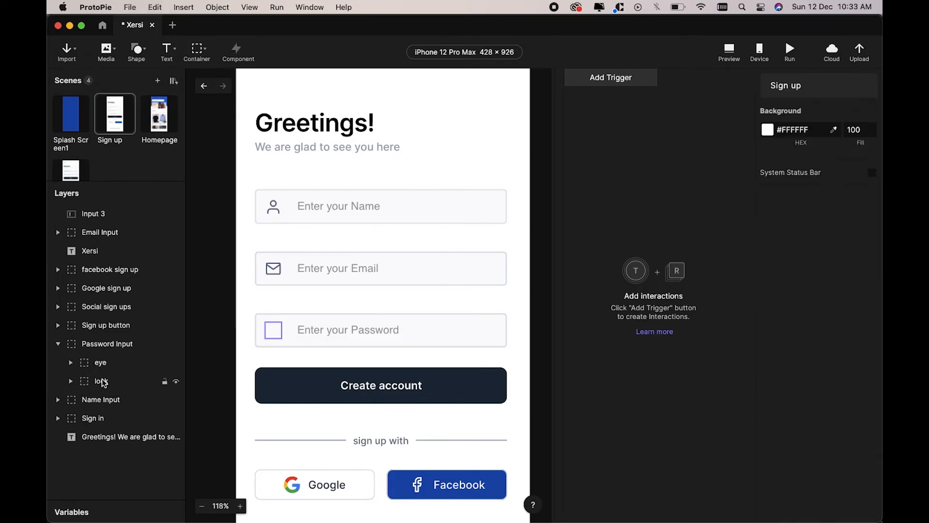
# Step: Move the lock and eye icons out of the old group and delete that group
pyautogui.click(103, 383)
pyautogui.keyDown('shift'); pyautogui.click(108, 364); pyautogui.keyUp('shift')
pyautogui.moveTo(107, 368); pyautogui.dragTo(99, 203)
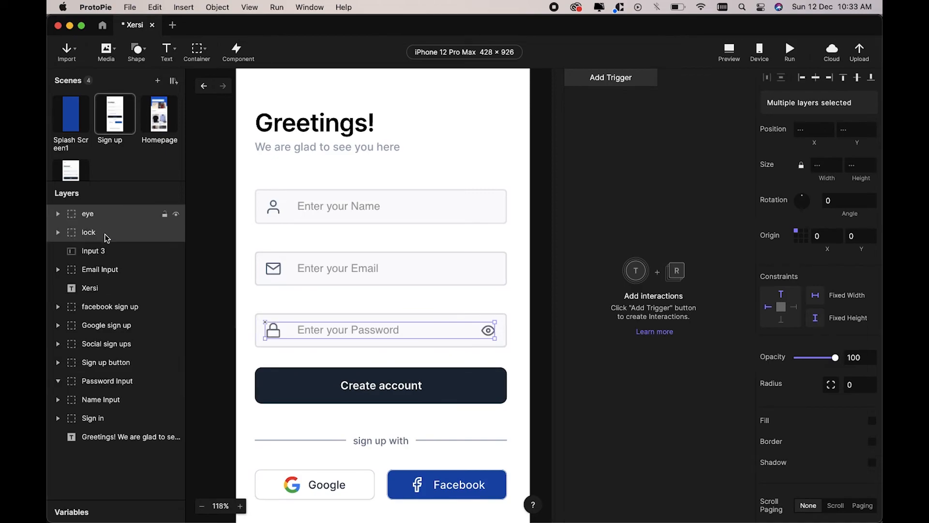
pyautogui.click(107, 387)
pyautogui.press('Delete')
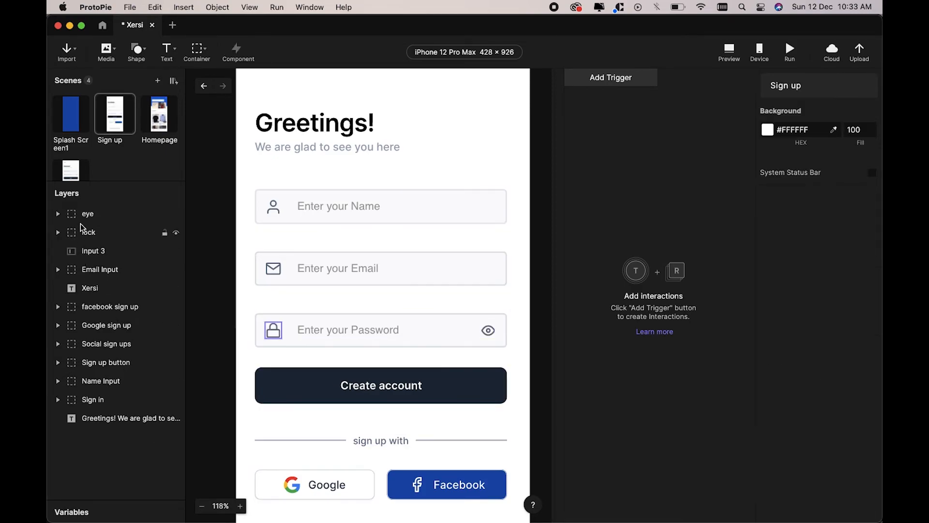
# Step: Group the eye icon, lock icon and Input 3 into a container named 'Password Input'
pyautogui.click(92, 215)
pyautogui.keyDown('shift'); pyautogui.click(92, 233); pyautogui.keyUp('shift')
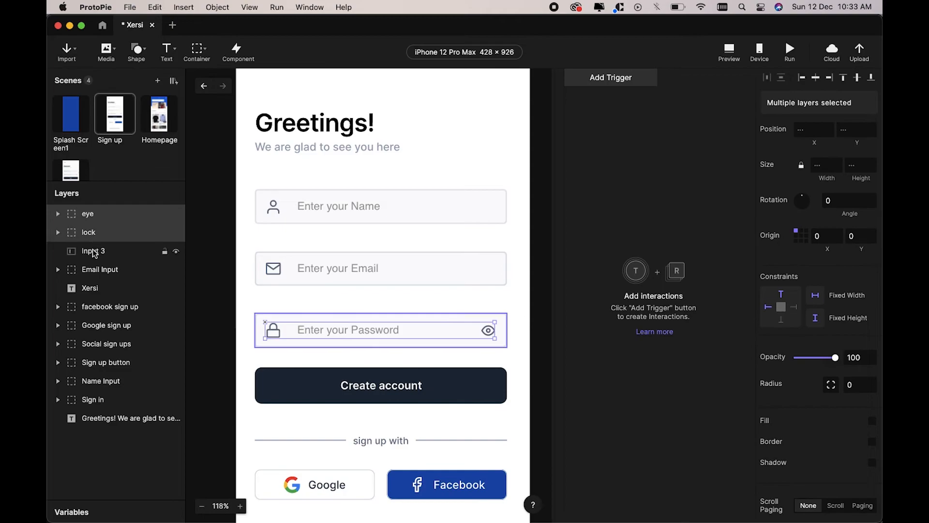
pyautogui.keyDown('shift'); pyautogui.click(93, 255); pyautogui.keyUp('shift')
pyautogui.press('super+alt+g')
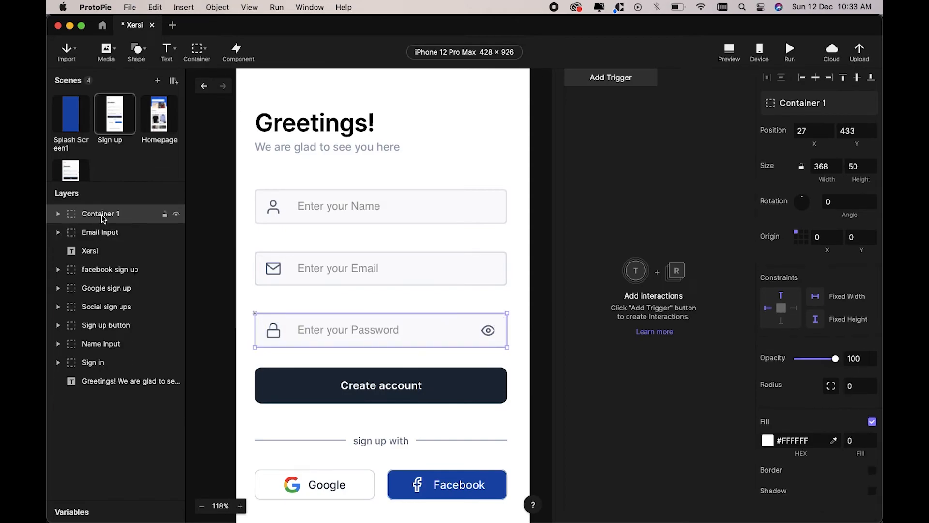
pyautogui.doubleClick(101, 214)
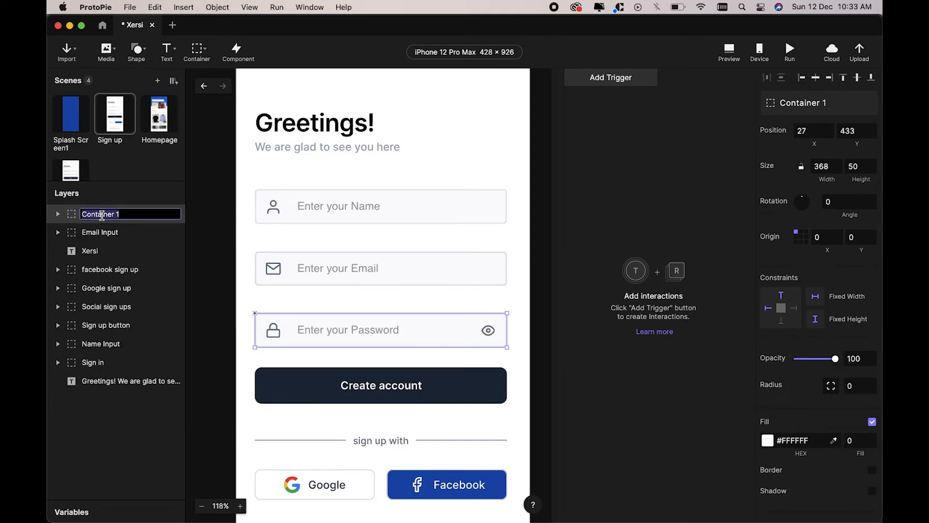
pyautogui.write('Password Input')
pyautogui.press('Return')
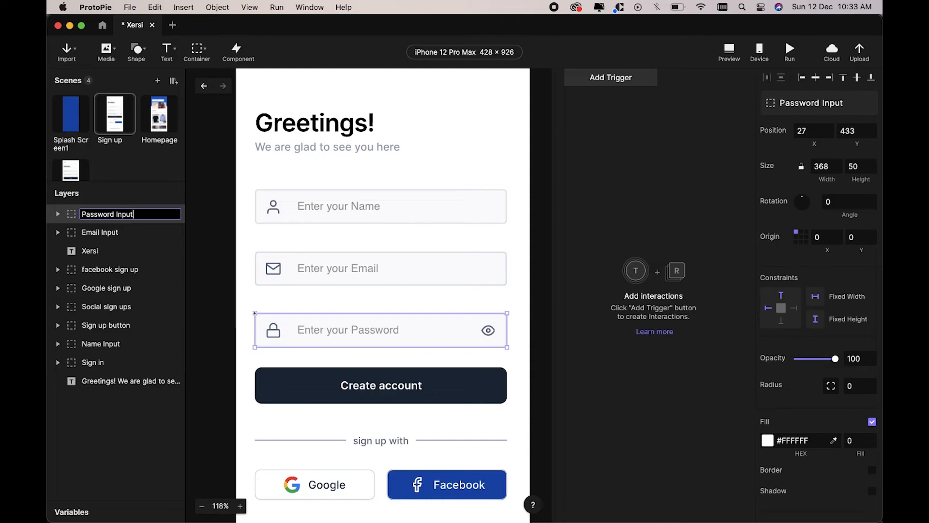
pyautogui.click(735, 61)
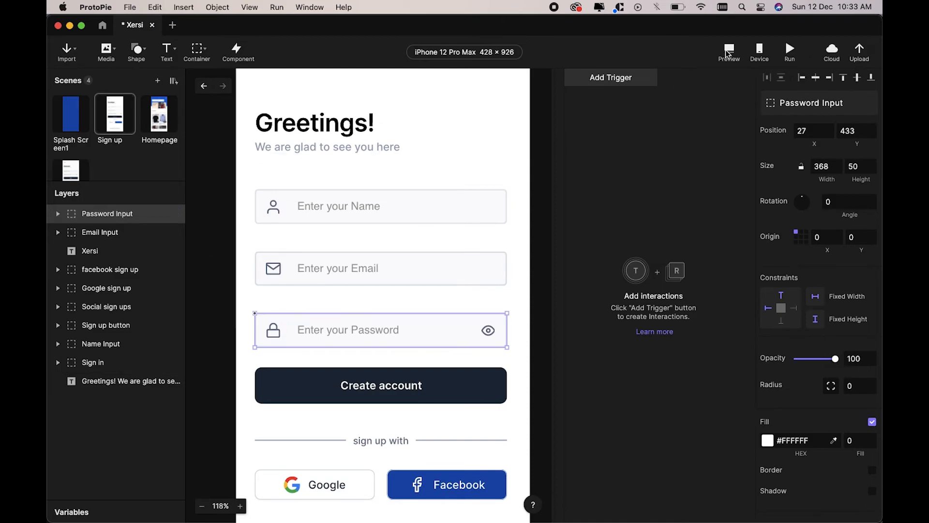
pyautogui.click(730, 166)
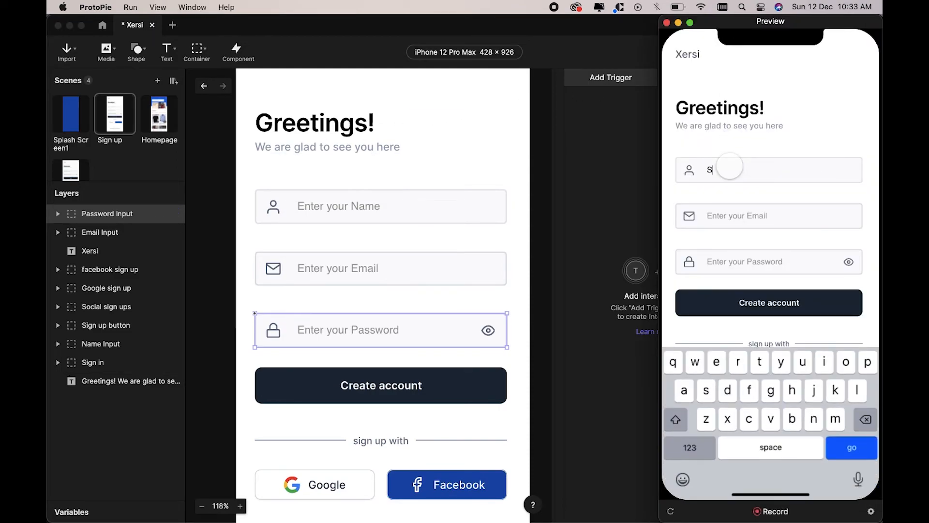
pyautogui.click(747, 216)
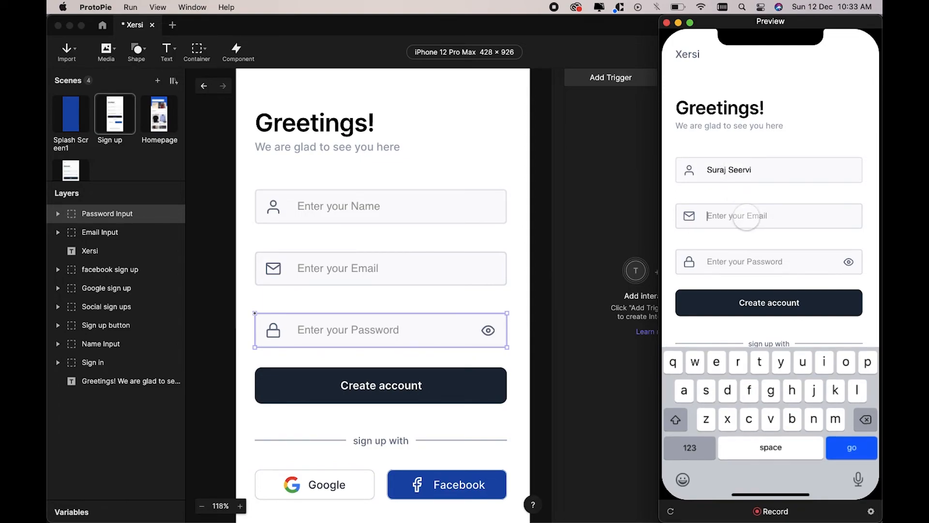
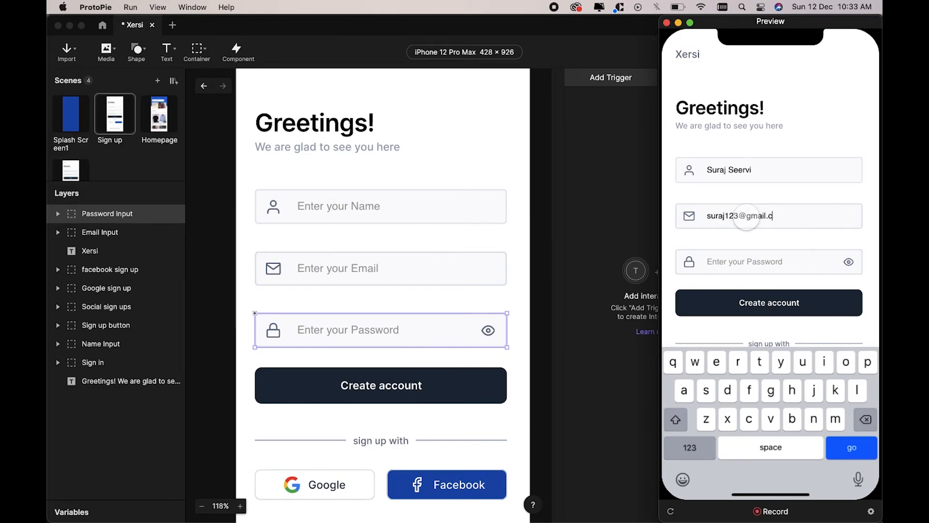
pyautogui.click(751, 260)
pyautogui.write('s')
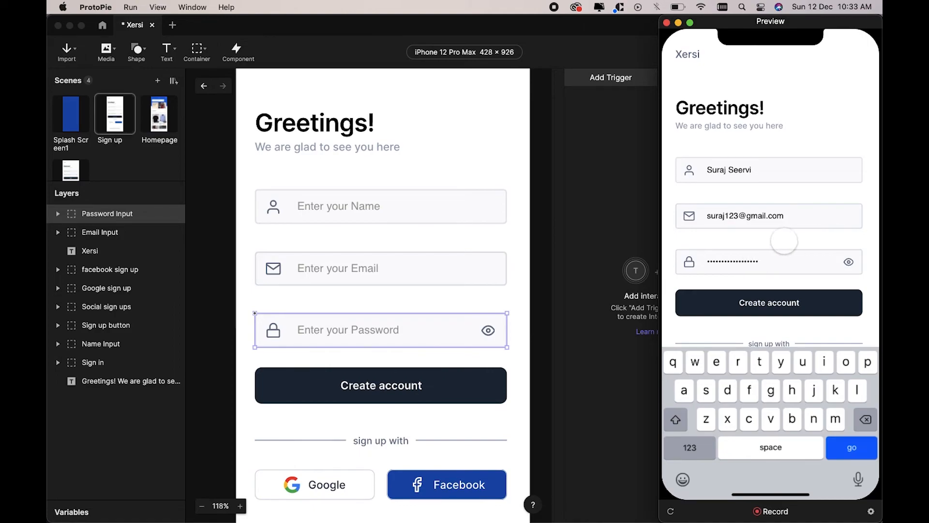
pyautogui.click(786, 238)
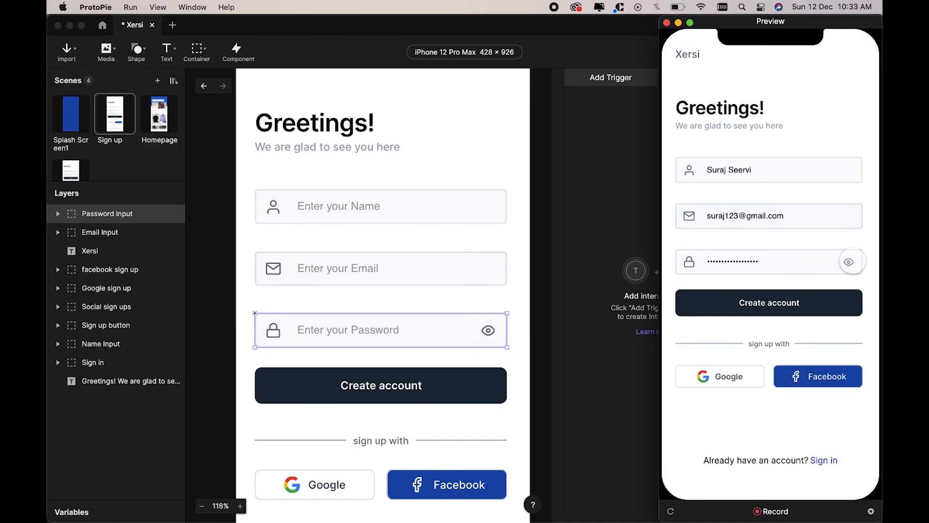
pyautogui.click(851, 262)
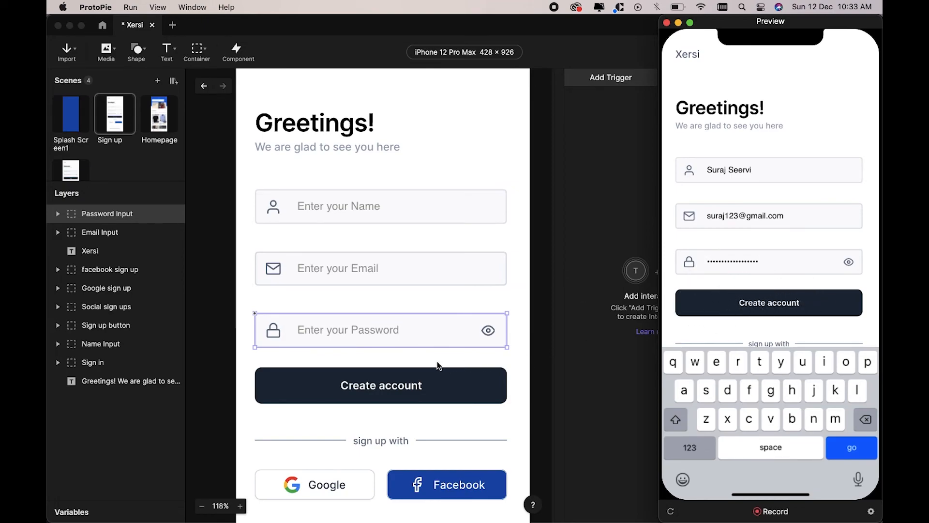
pyautogui.click(596, 208)
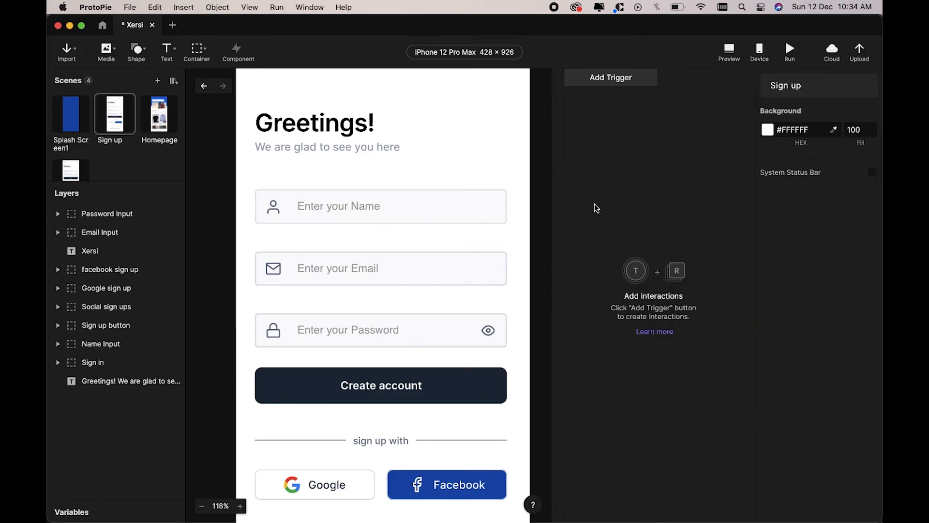
# Step: Add a Tap trigger with the Sign up button as its target layer
pyautogui.click(469, 262)
pyautogui.scroll(-5, 469, 262)
pyautogui.click(636, 172)
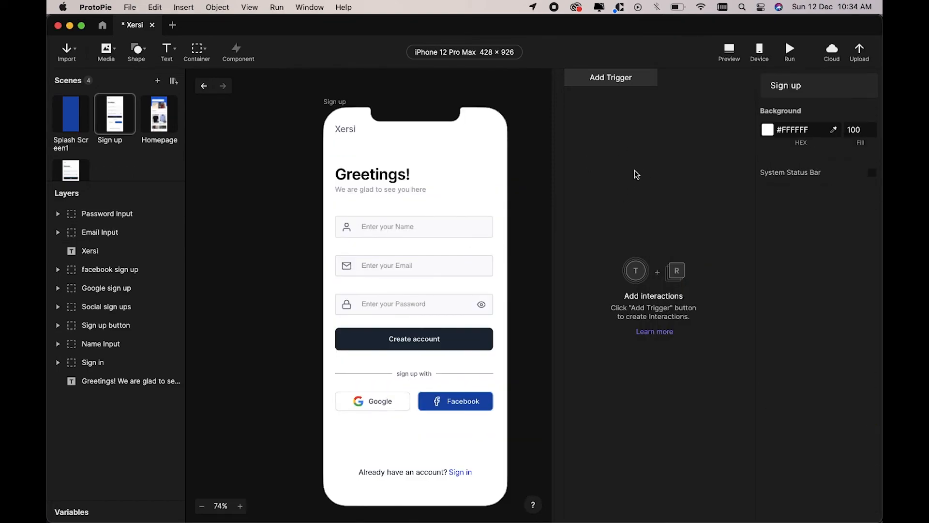
pyautogui.click(606, 86)
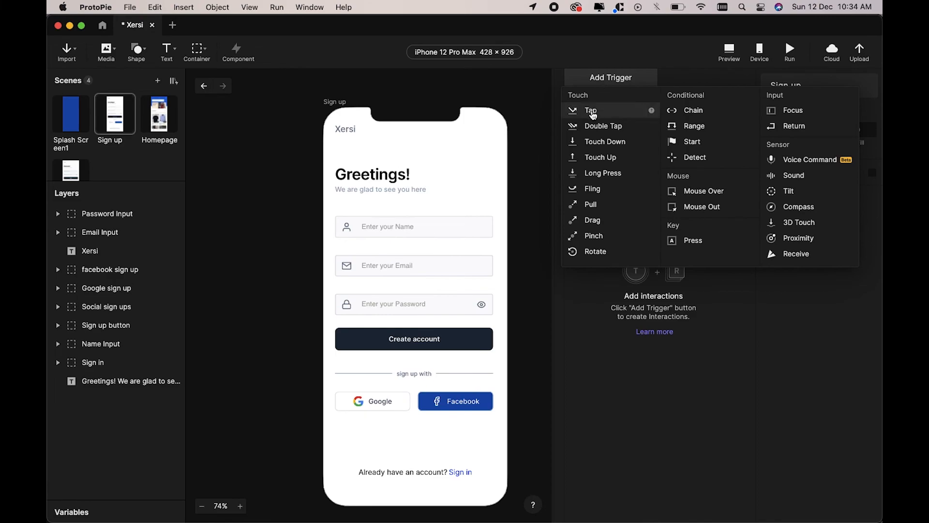
pyautogui.click(592, 111)
pyautogui.click(784, 103)
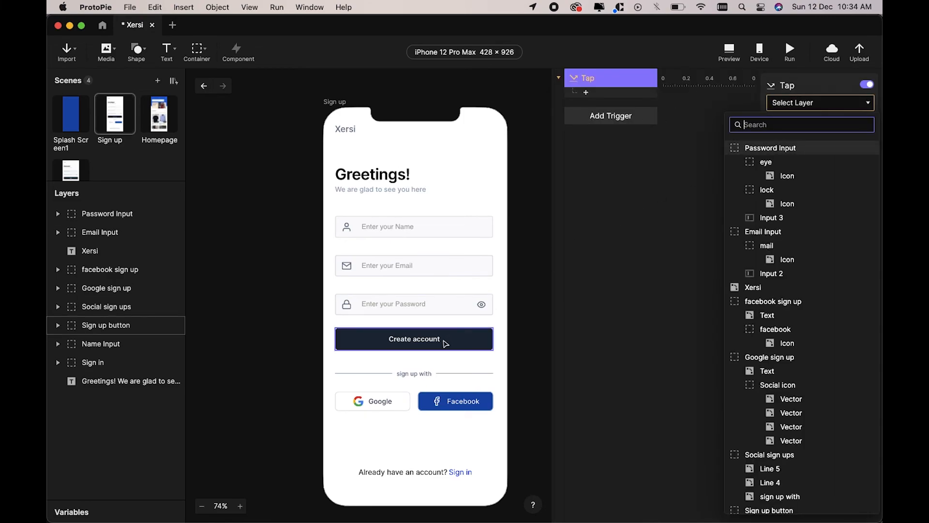
pyautogui.write('sign')
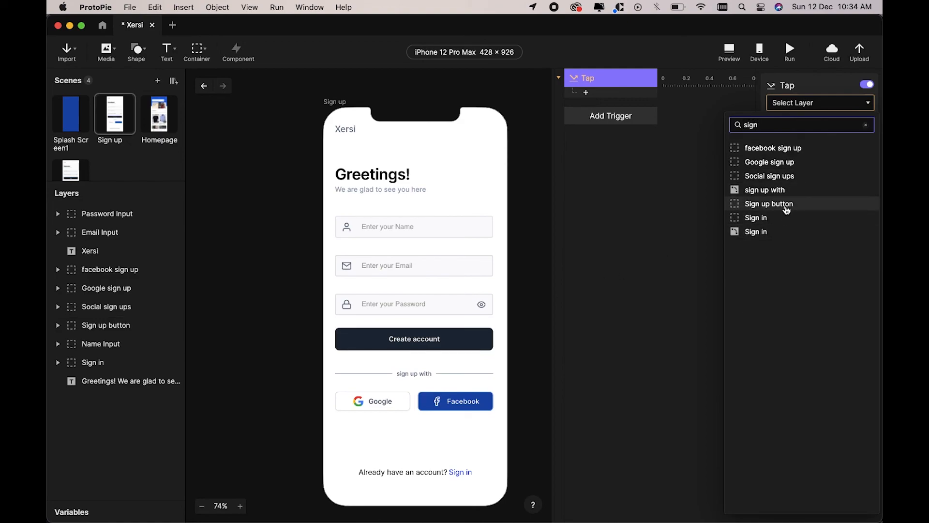
pyautogui.click(784, 204)
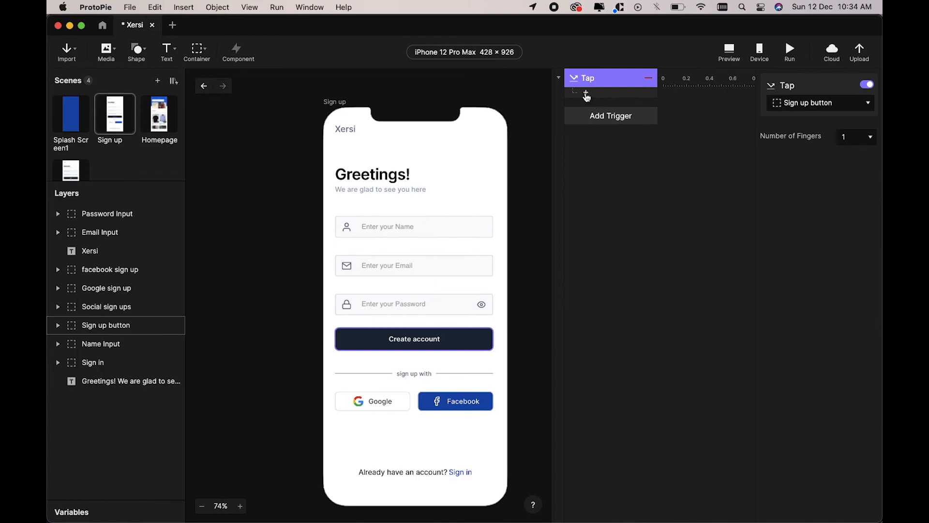
# Step: Give the tap a Jump response to Homepage with a Fade transition, then preview it
pyautogui.click(586, 92)
pyautogui.click(707, 124)
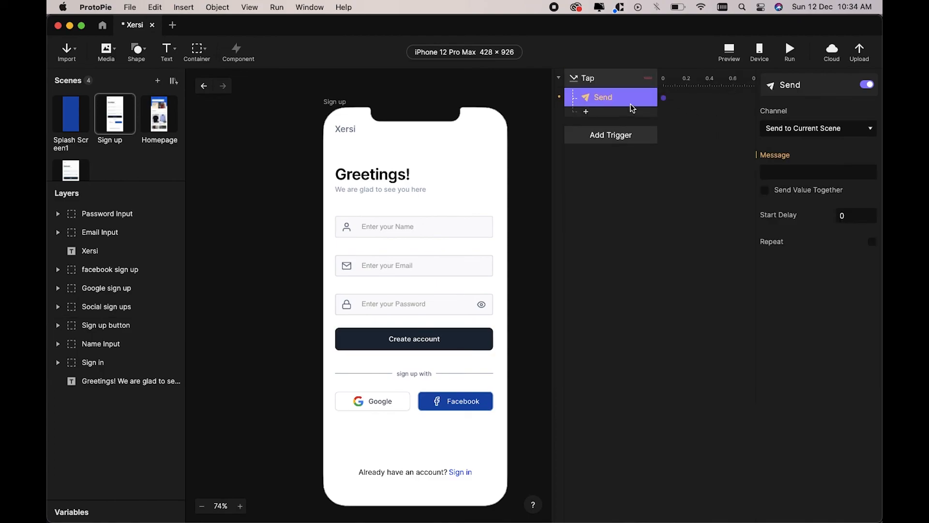
pyautogui.press('Delete')
pyautogui.click(587, 93)
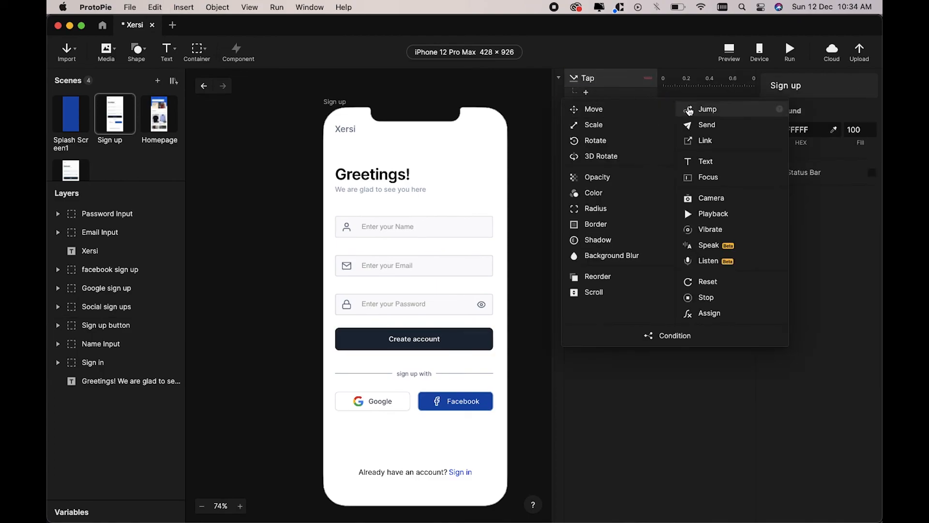
pyautogui.click(688, 107)
pyautogui.click(799, 100)
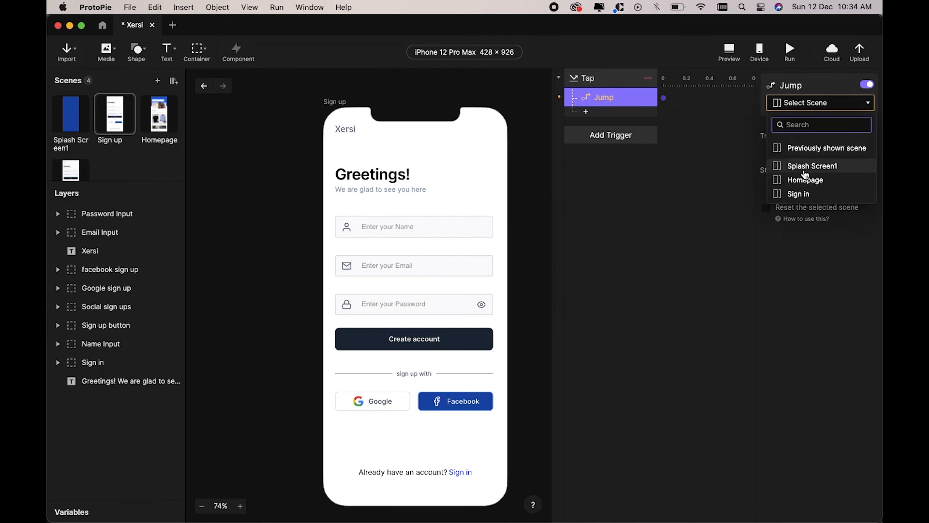
pyautogui.click(805, 179)
pyautogui.click(829, 138)
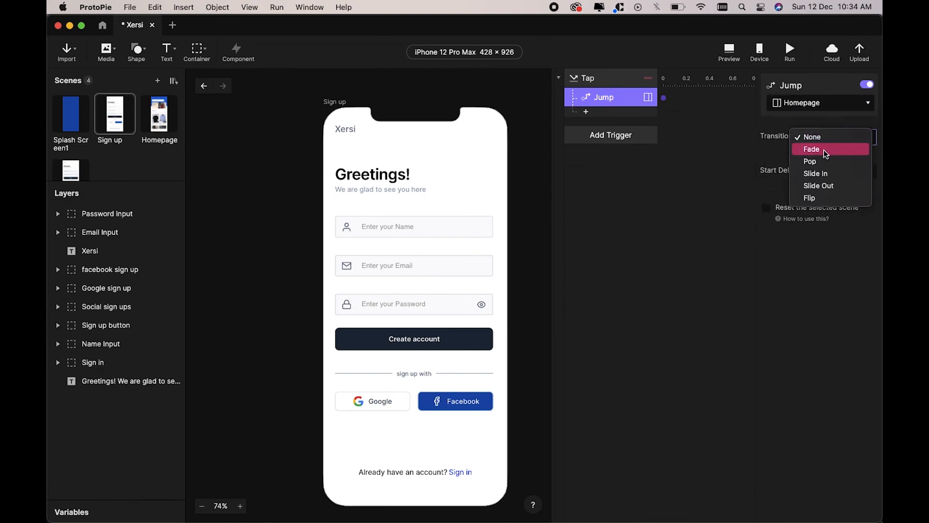
pyautogui.click(824, 149)
pyautogui.click(736, 50)
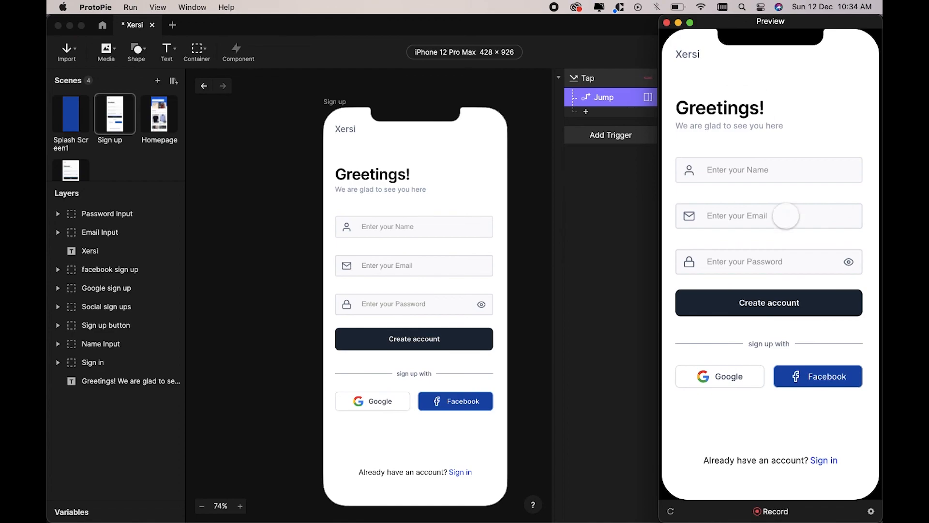
# Step: Verify in the preview that tapping Create account lands on Homepage, then return to the editor
pyautogui.click(764, 300)
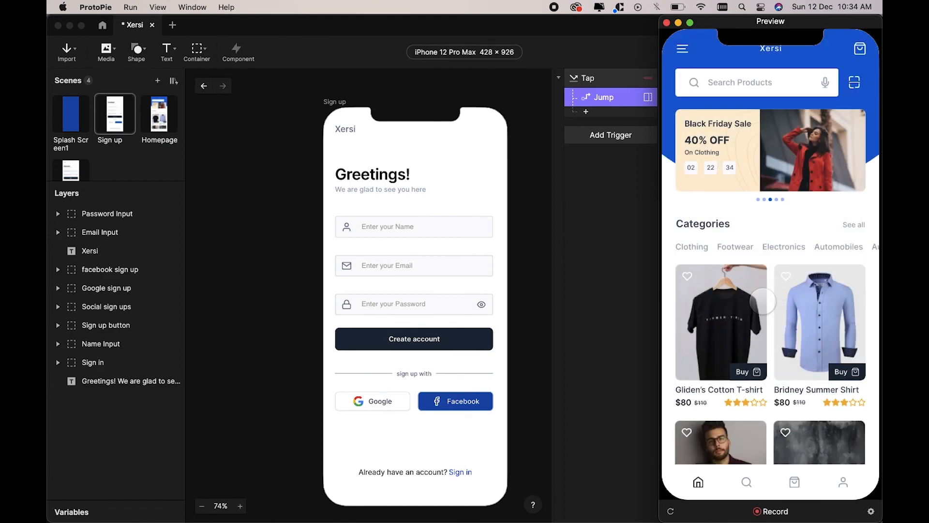
pyautogui.click(621, 224)
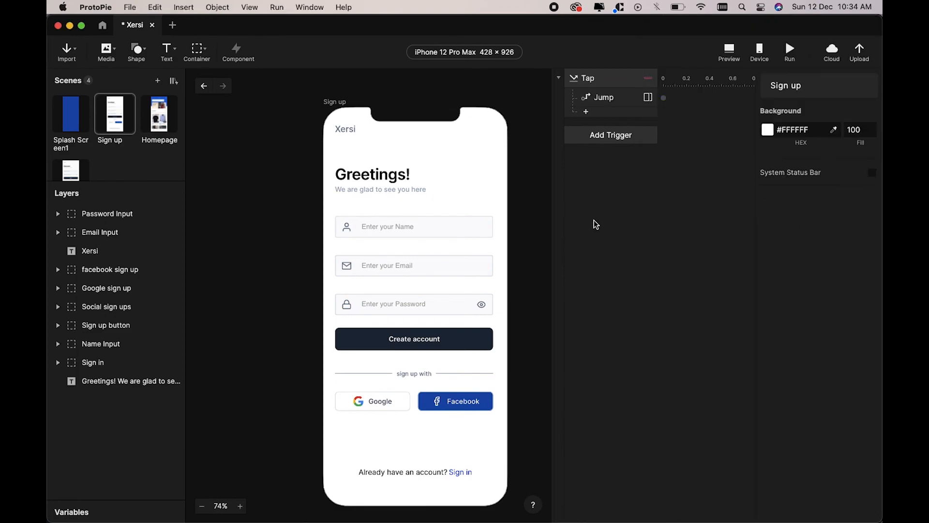